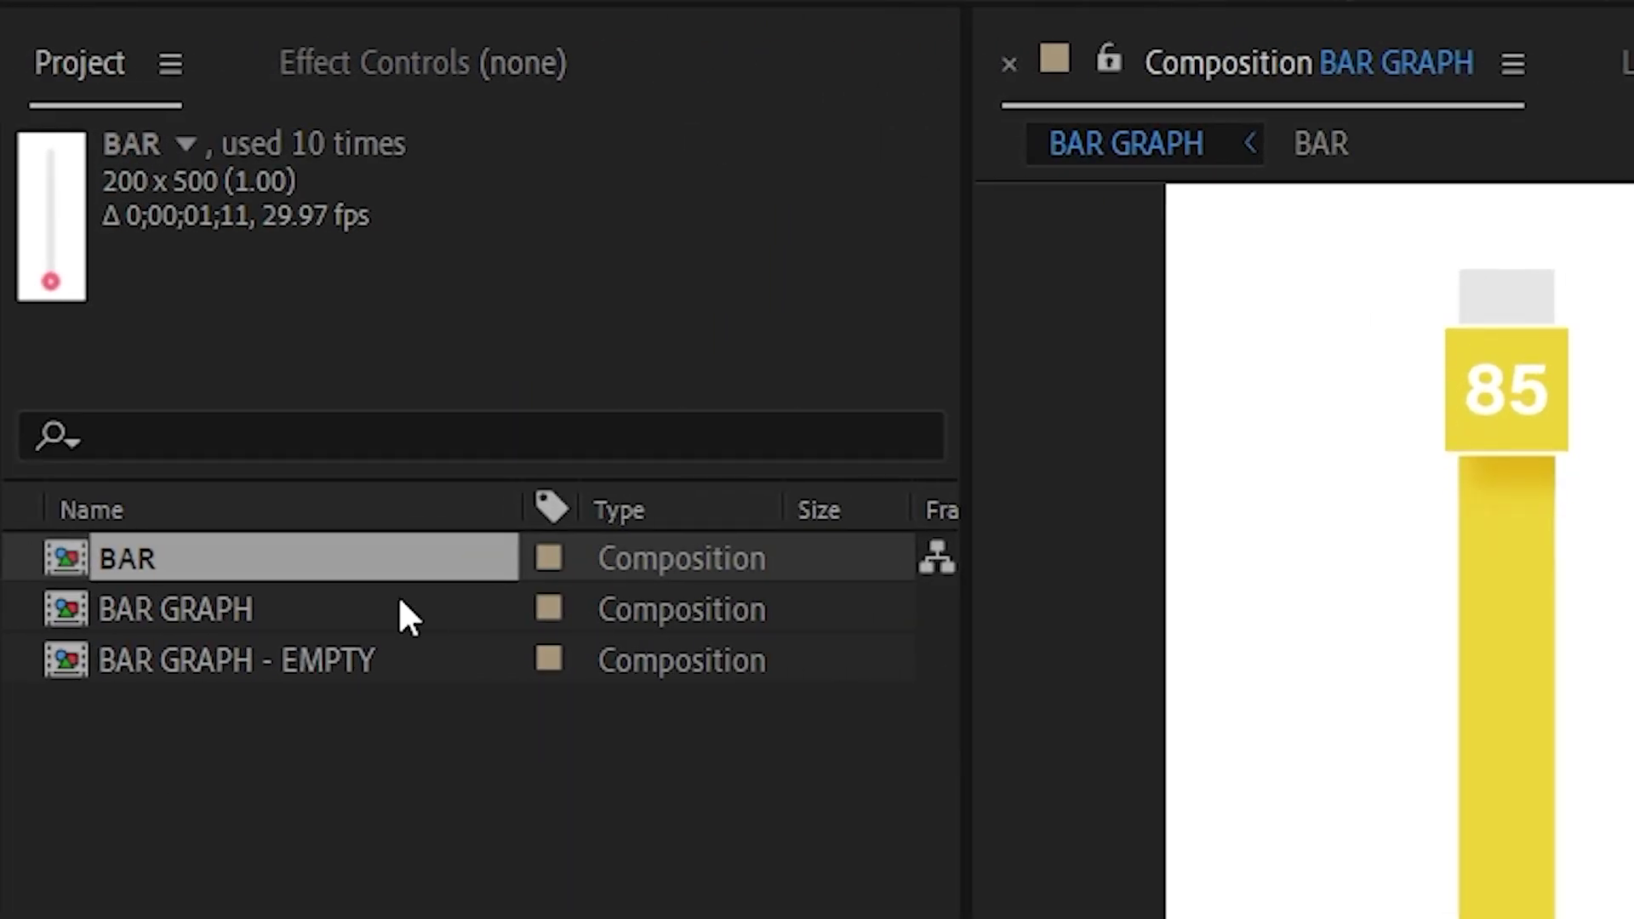
- Open the BAR composition and scrub through its bar animation to frame 20
{"action": "left_click", "coordinate": [113, 554]}
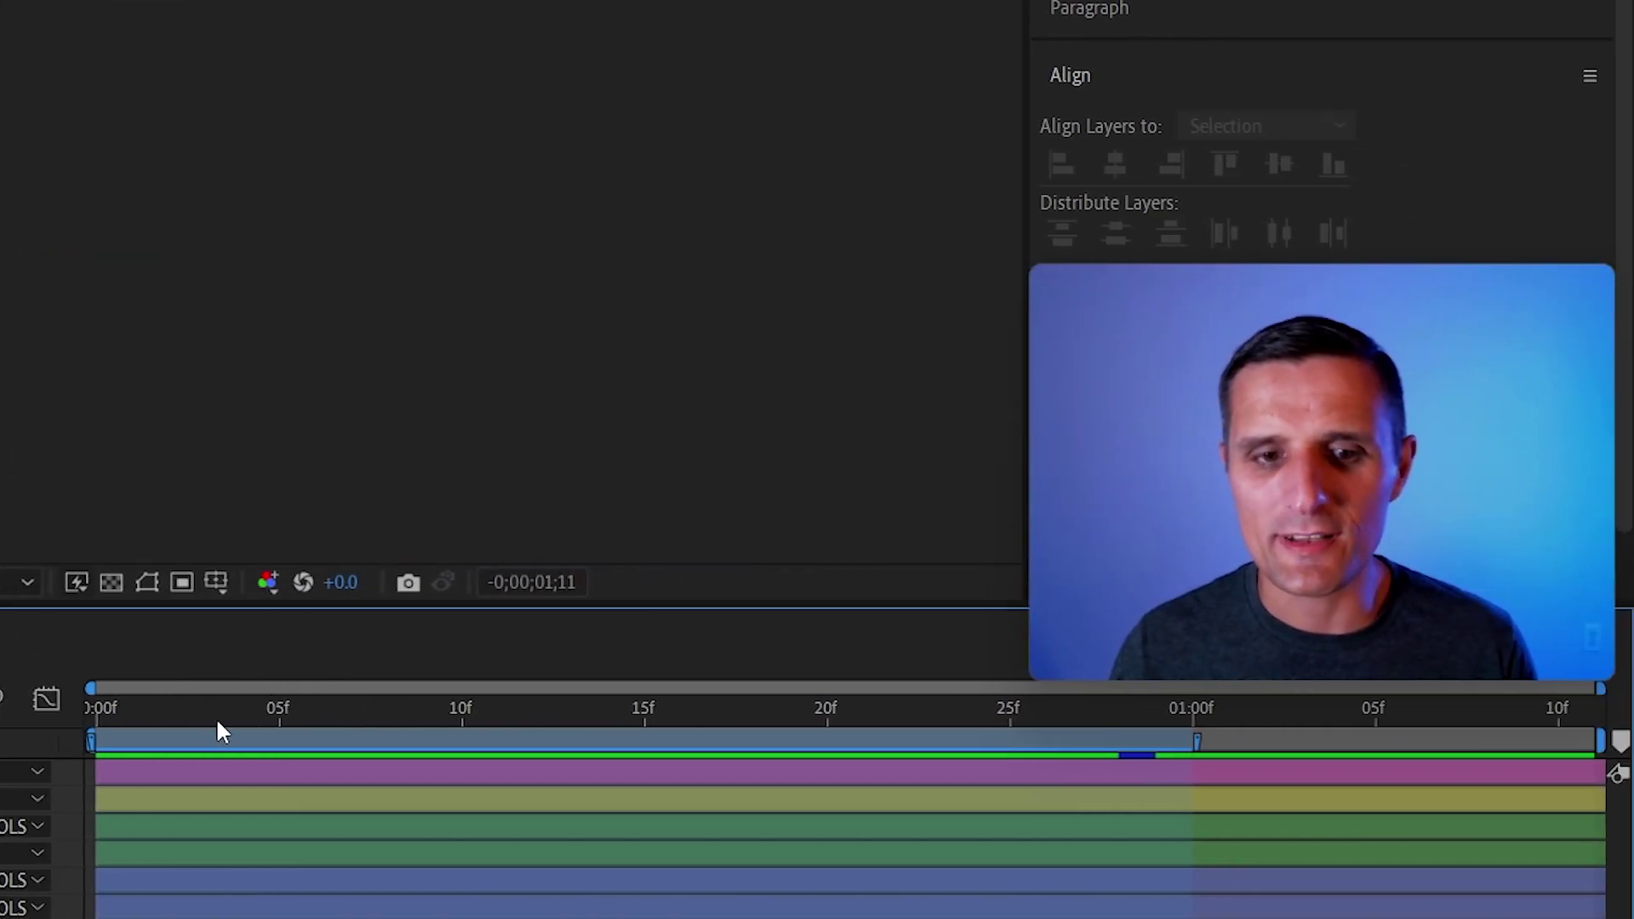
{"action": "left_click", "coordinate": [210, 720]}
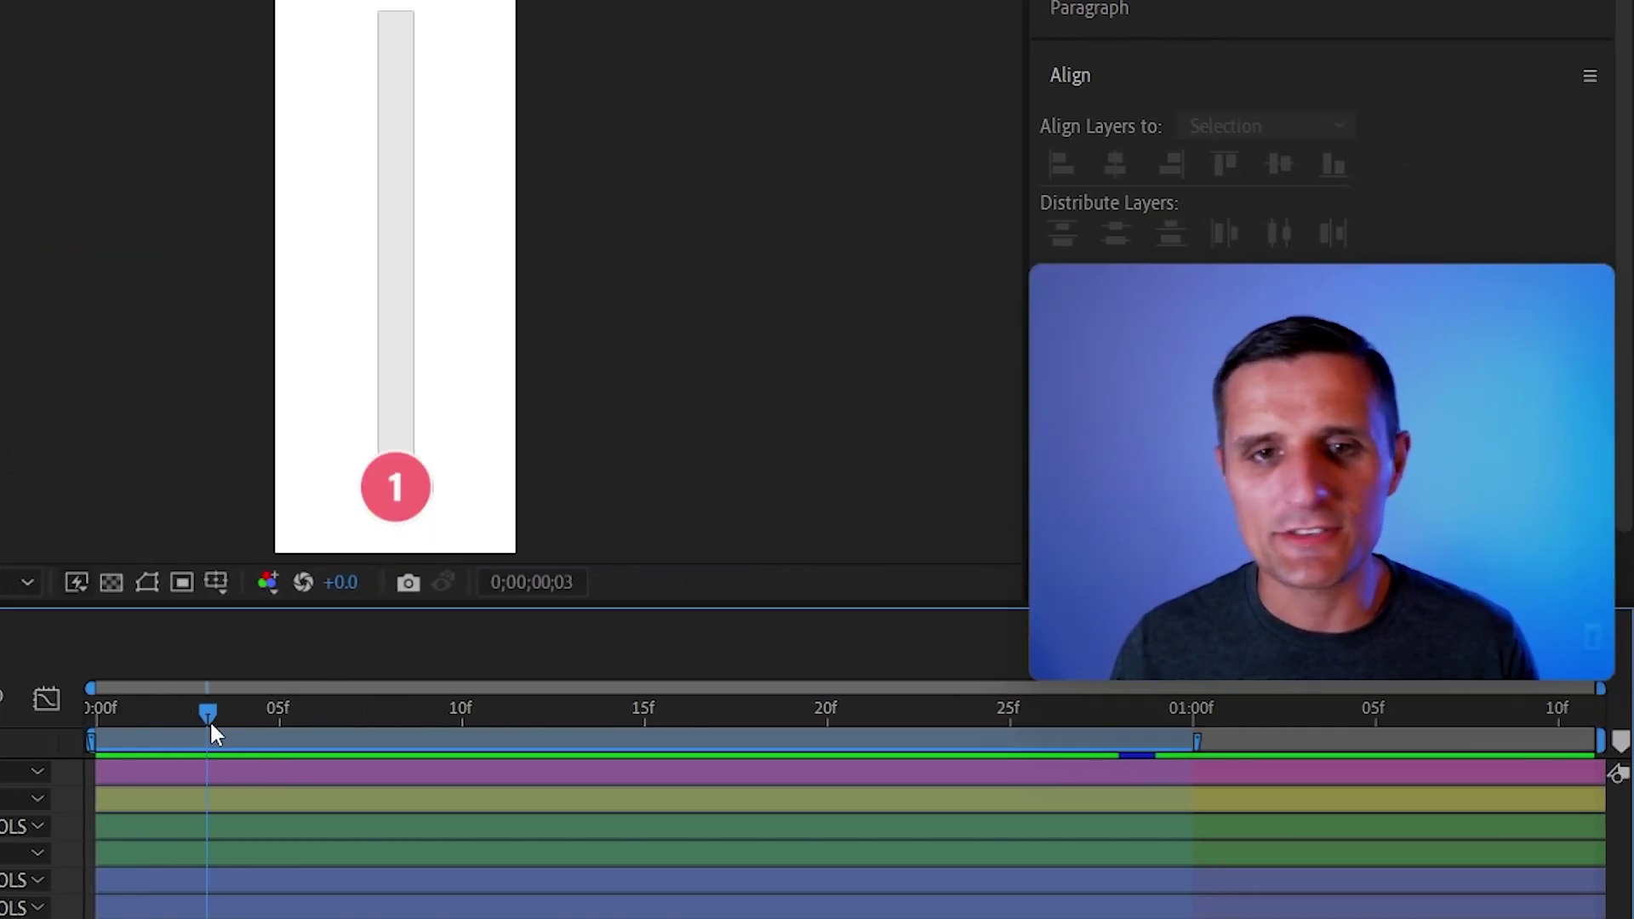
{"action": "left_click_drag", "start_coordinate": [210, 720], "coordinate": [574, 759]}
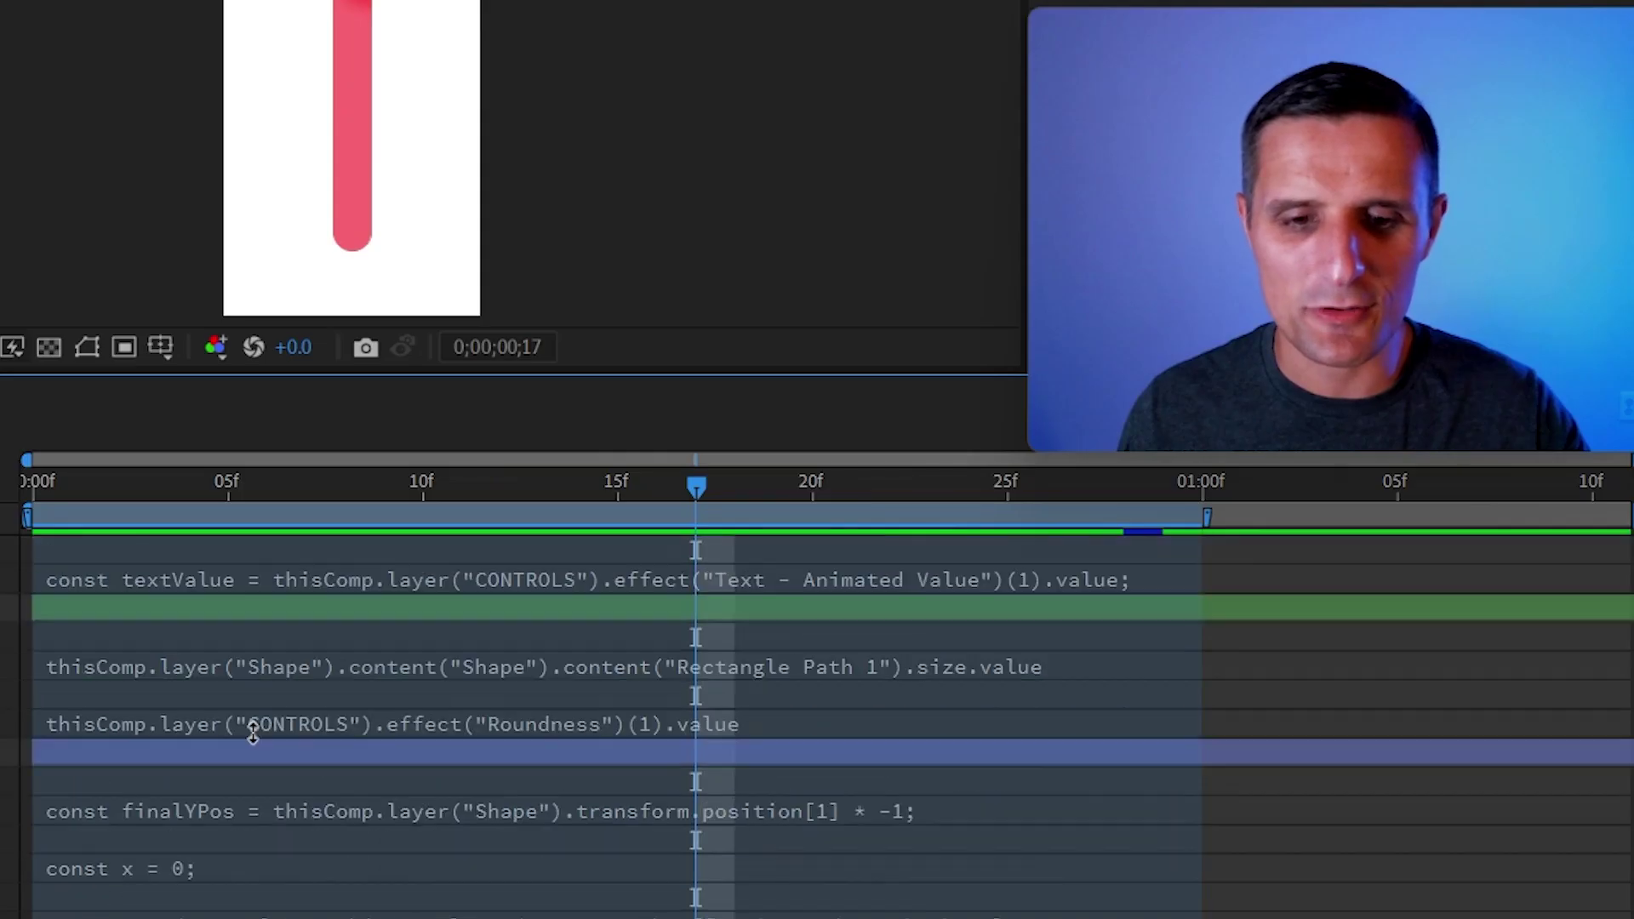
{"action": "scroll", "coordinate": [238, 737], "scroll_direction": "down", "scroll_amount": 3}
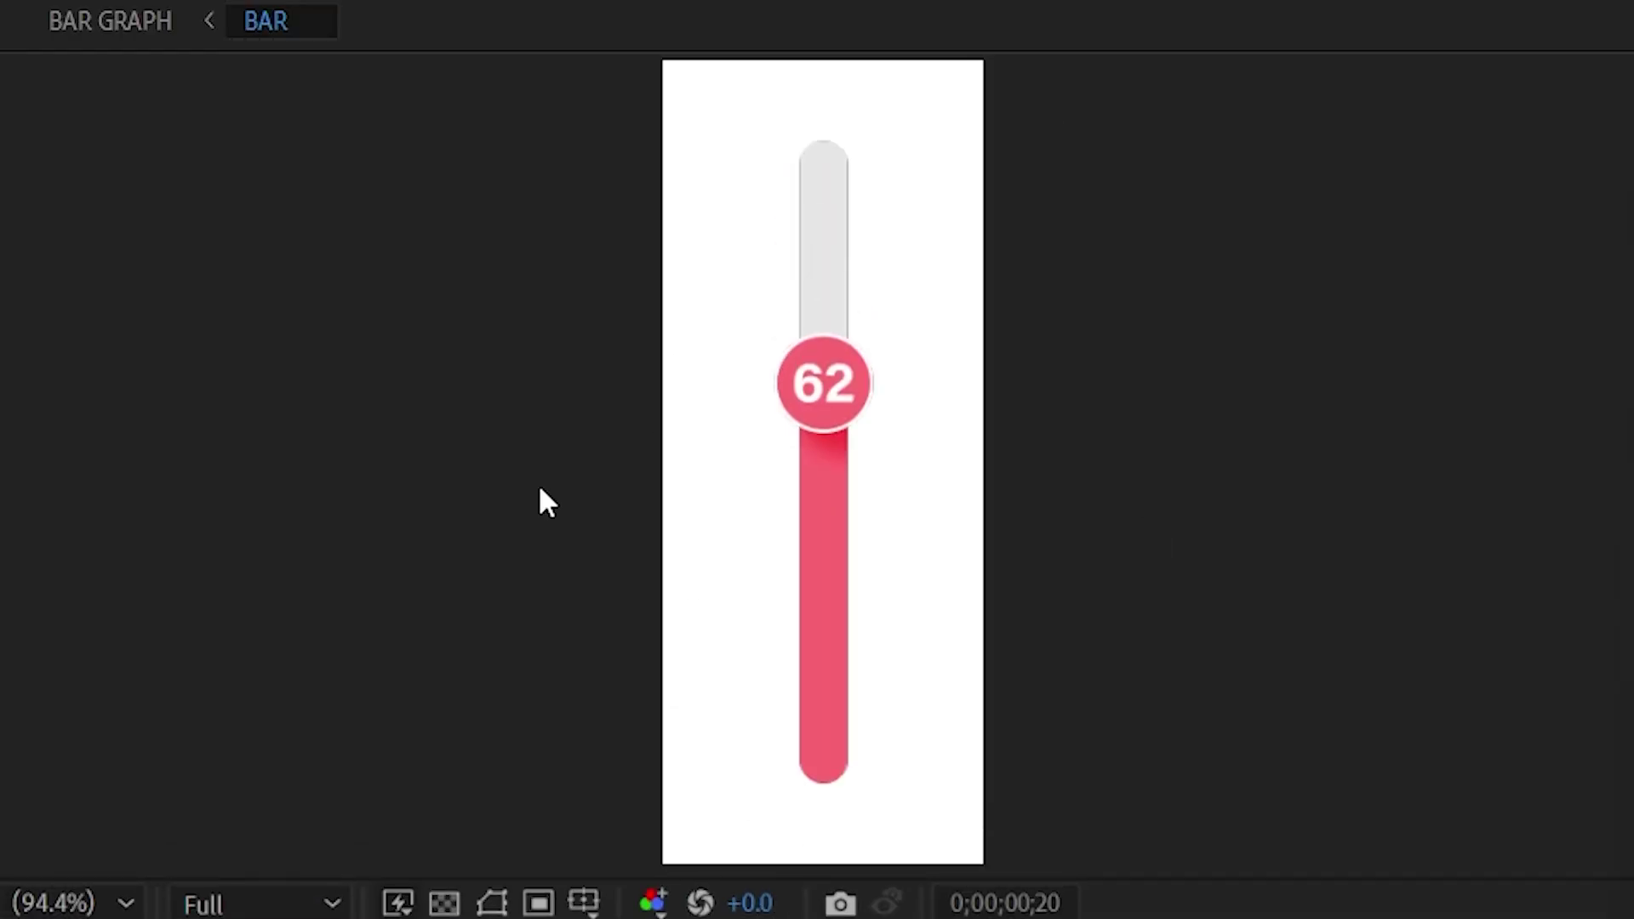
- Open the BAR GRAPH - EMPTY composition, add the BAR composition as a layer, and scrub to frame 26
{"action": "double_click", "coordinate": [383, 657]}
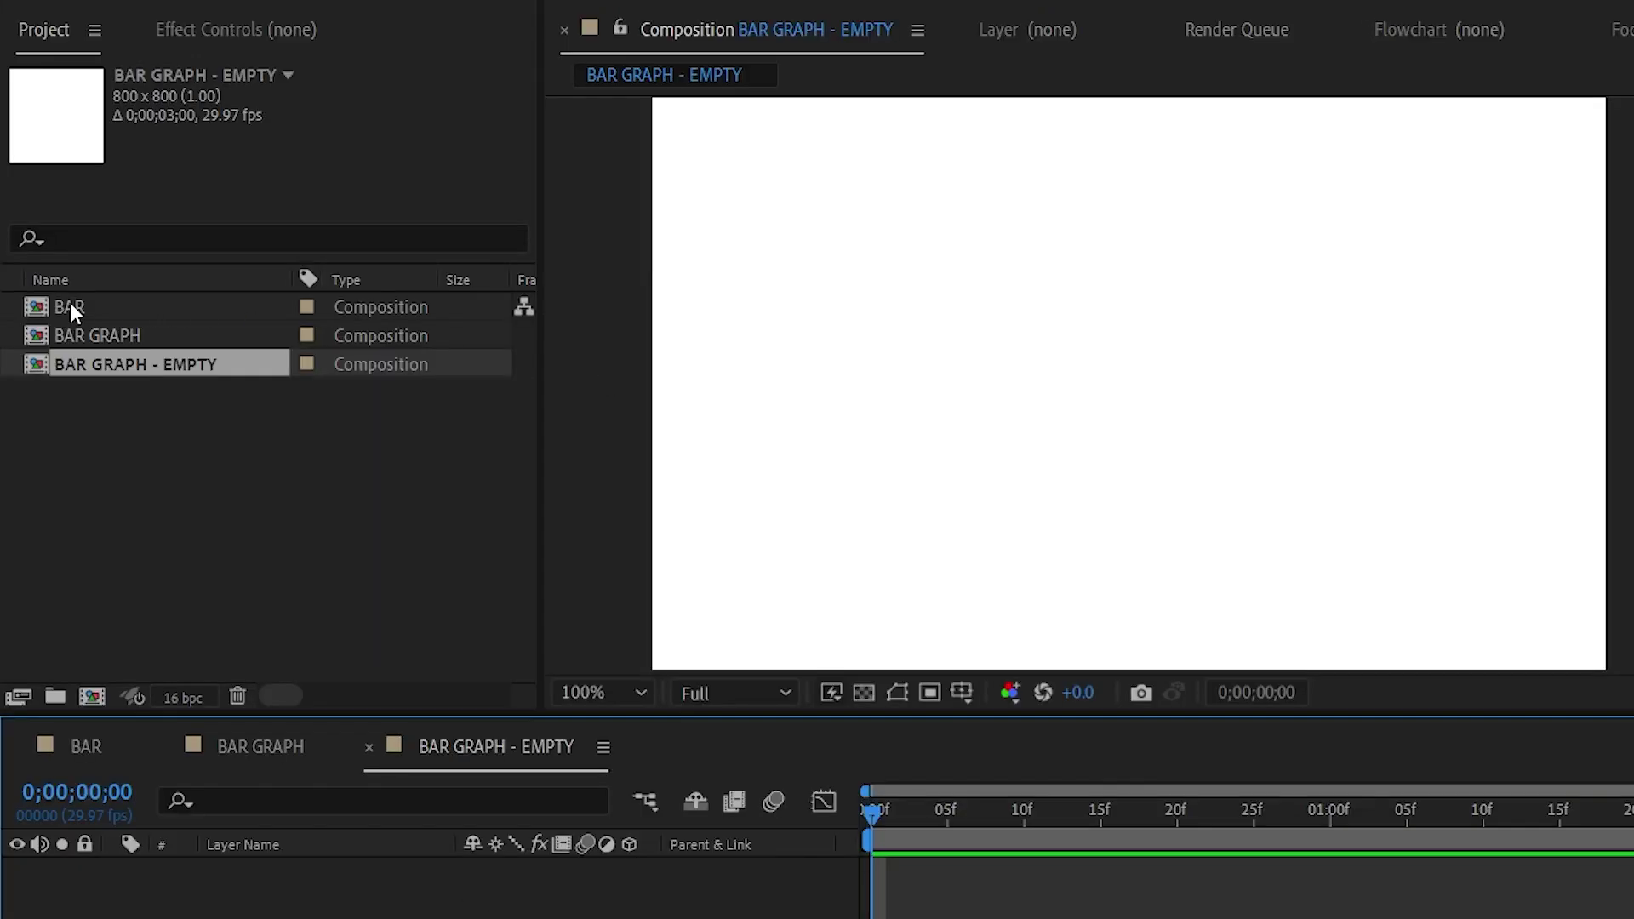
{"action": "left_click_drag", "start_coordinate": [70, 306], "coordinate": [597, 915]}
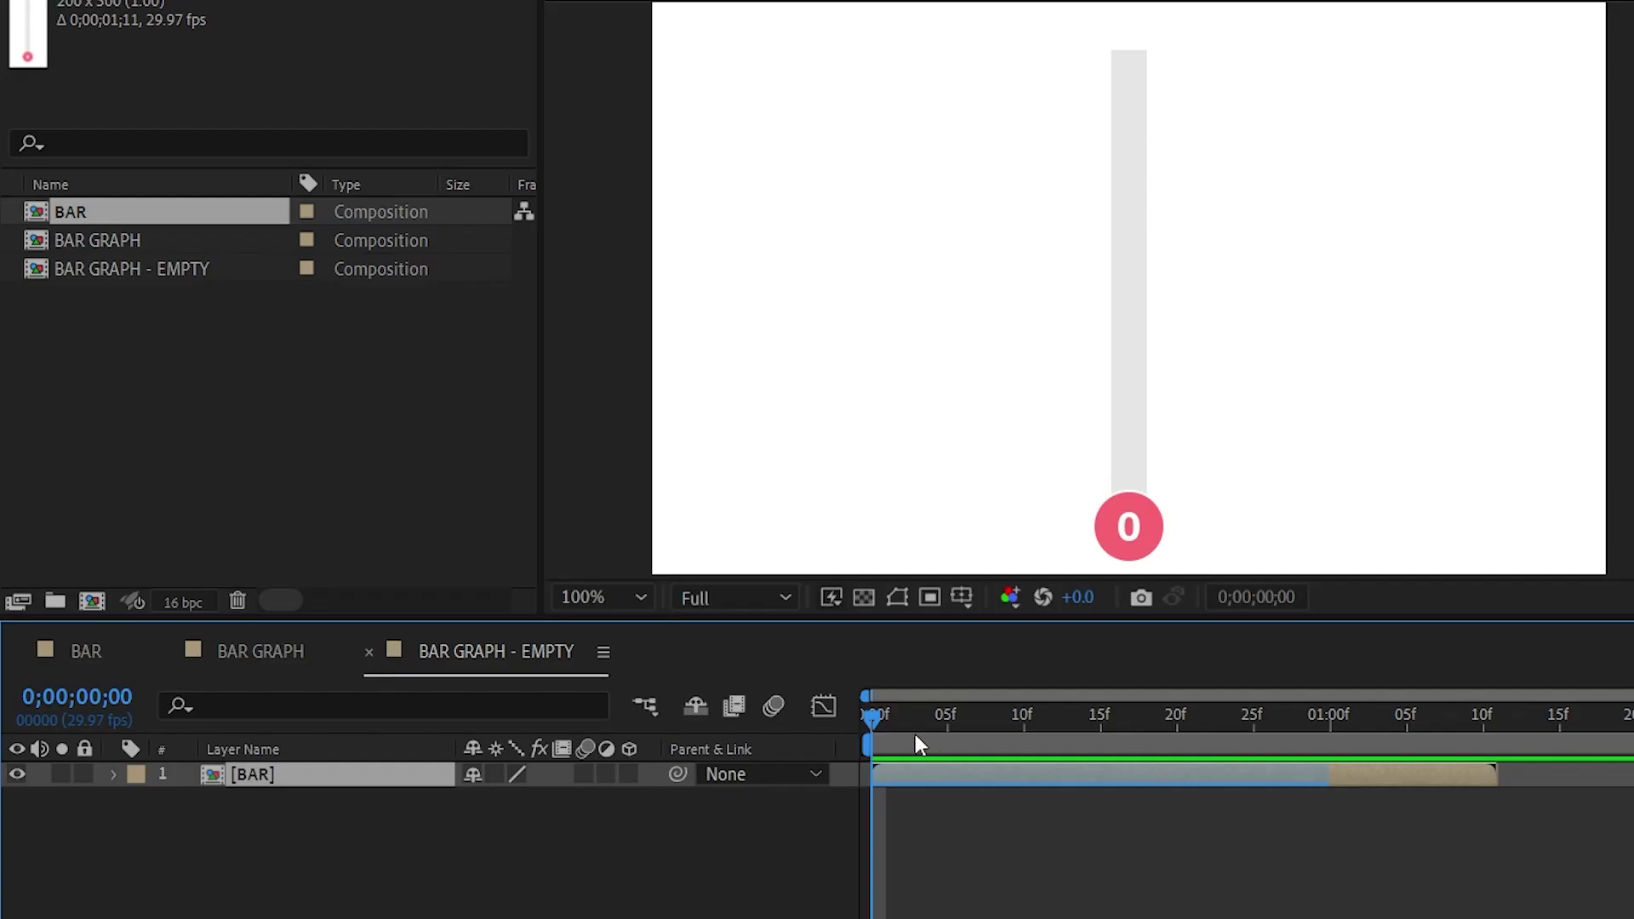
{"action": "left_click_drag", "start_coordinate": [917, 745], "coordinate": [1269, 724]}
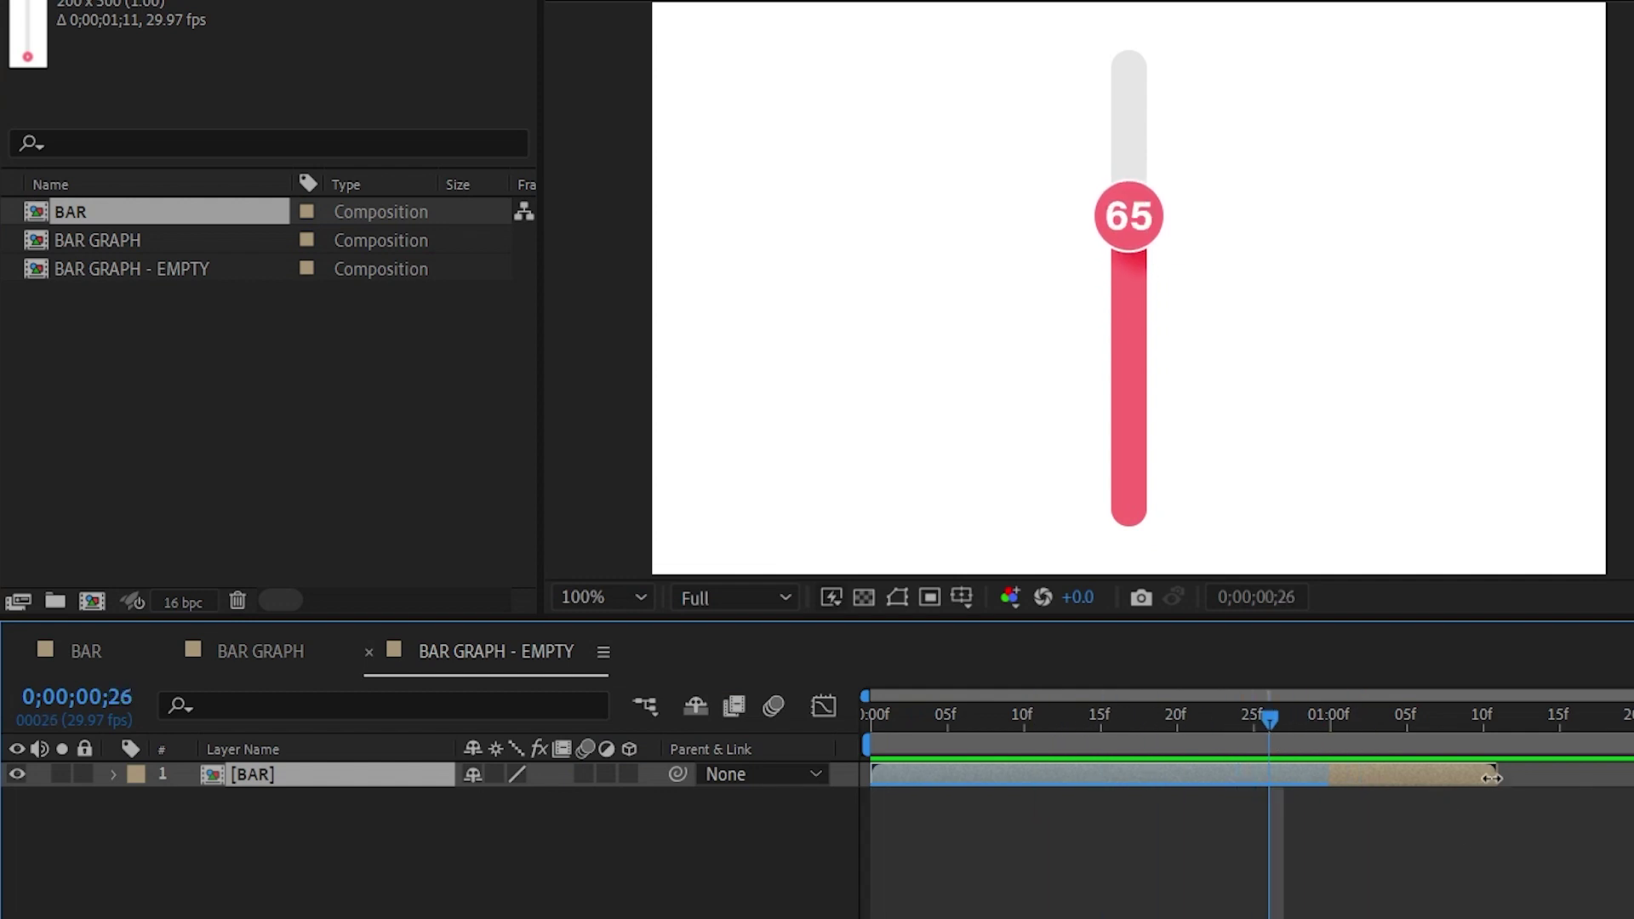
- Try extending the BAR layer's end to the end of the composition and undo the change
{"action": "left_click_drag", "start_coordinate": [1491, 778], "coordinate": [1623, 808]}
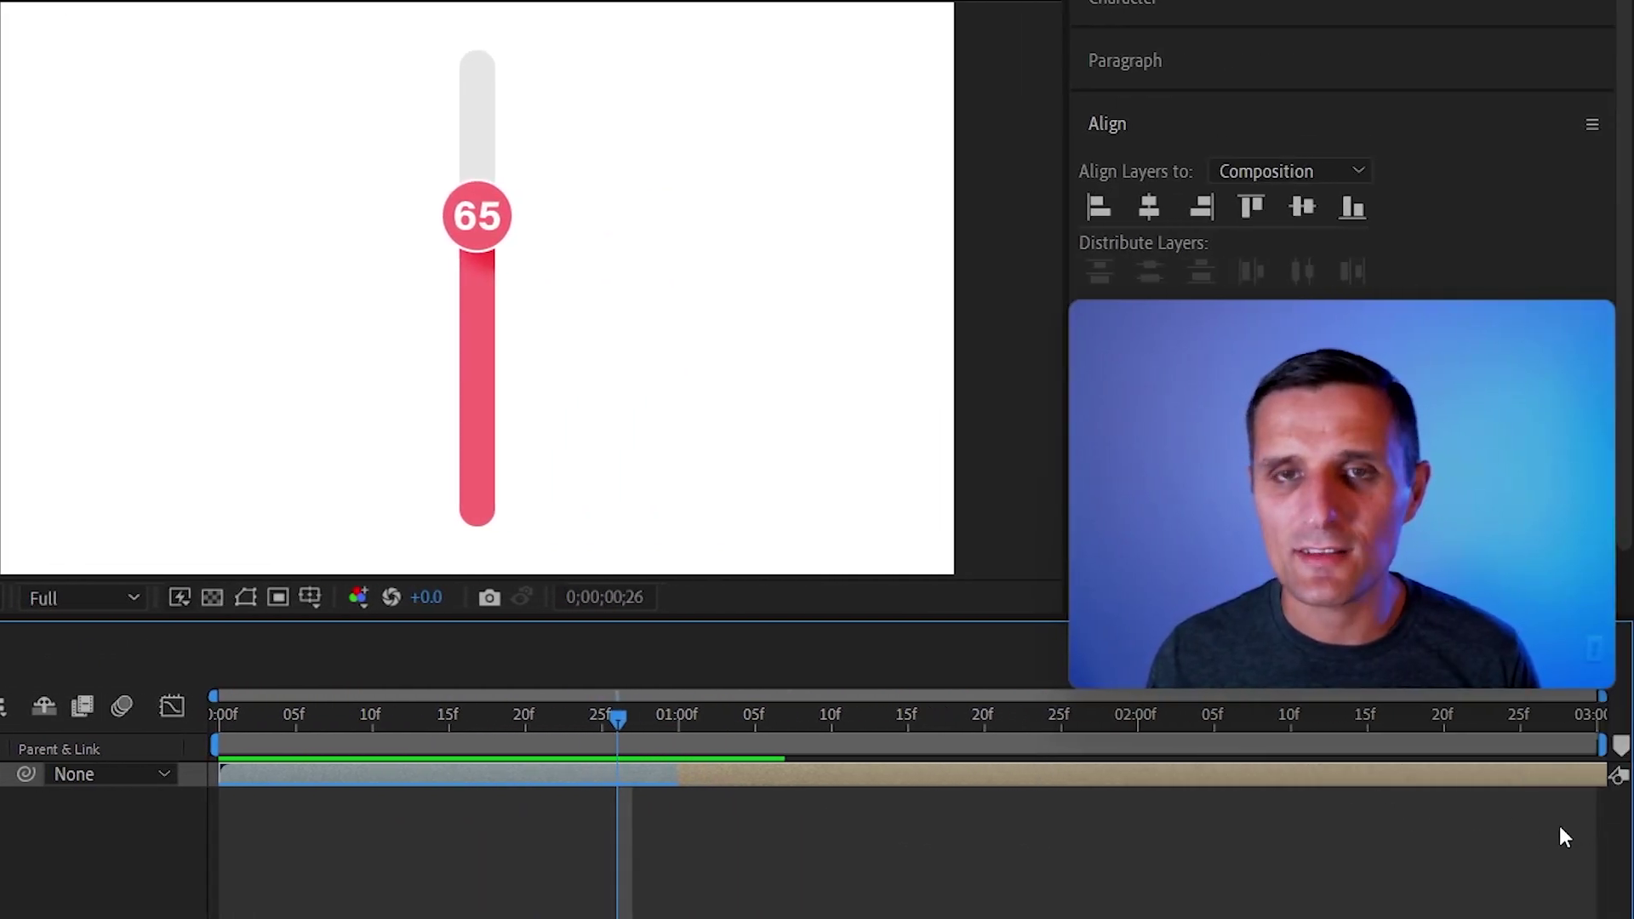
{"action": "key", "text": "ctrl+z"}
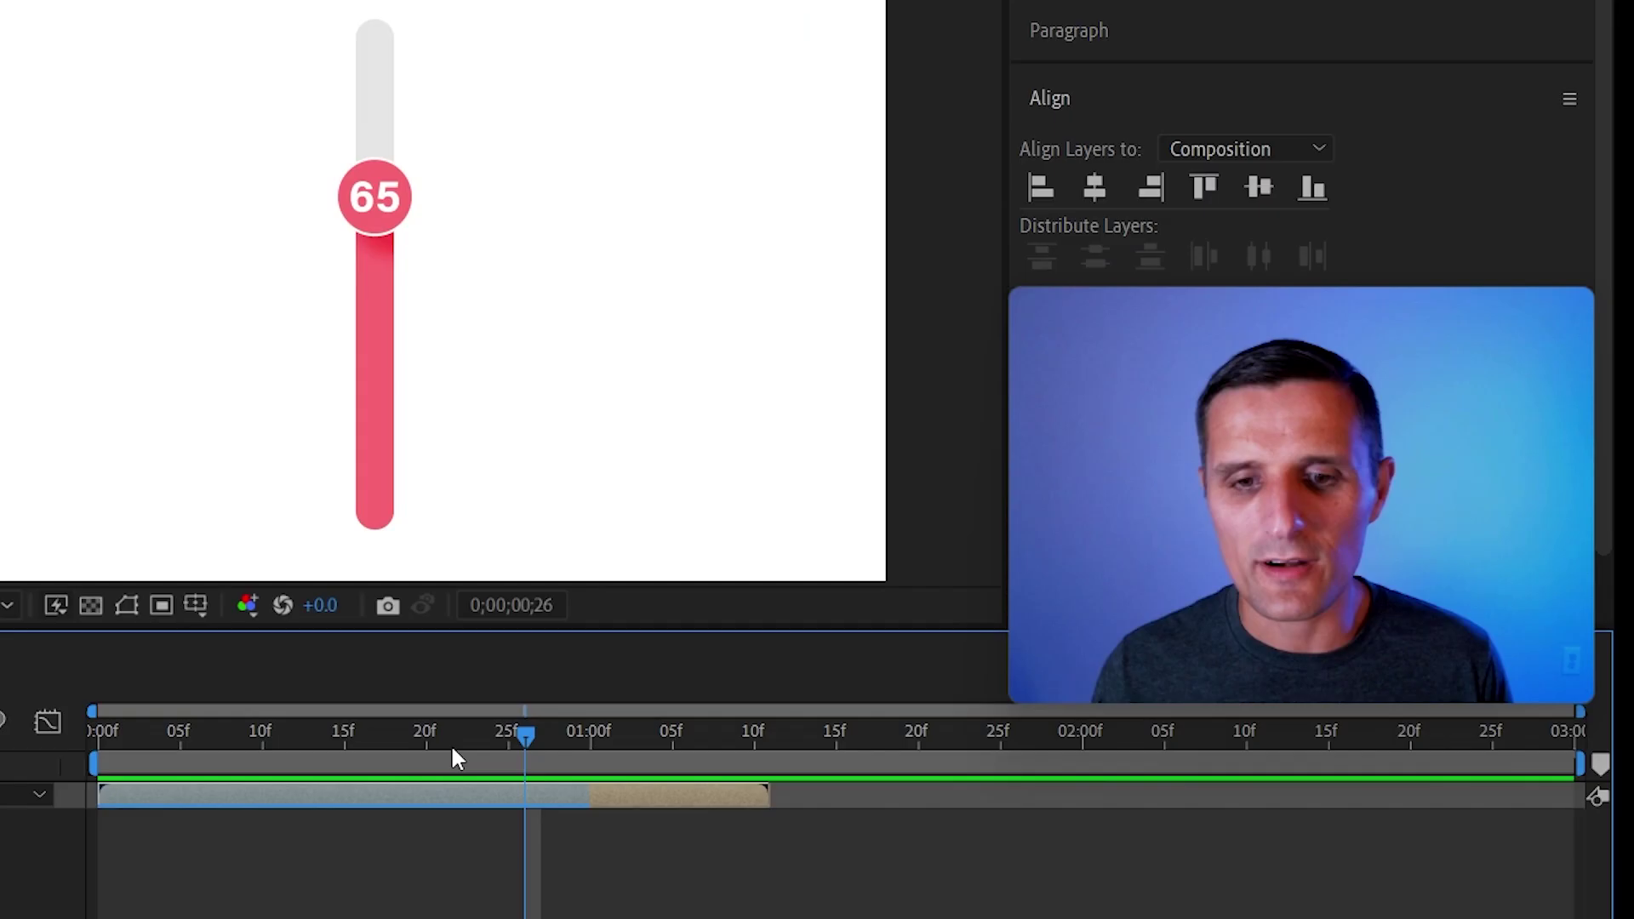
- Preview the bar animation up to the 1-second mark, and inspect the keyframes inside the layer's source composition BAR
{"action": "left_click_drag", "start_coordinate": [909, 499], "coordinate": [1062, 529]}
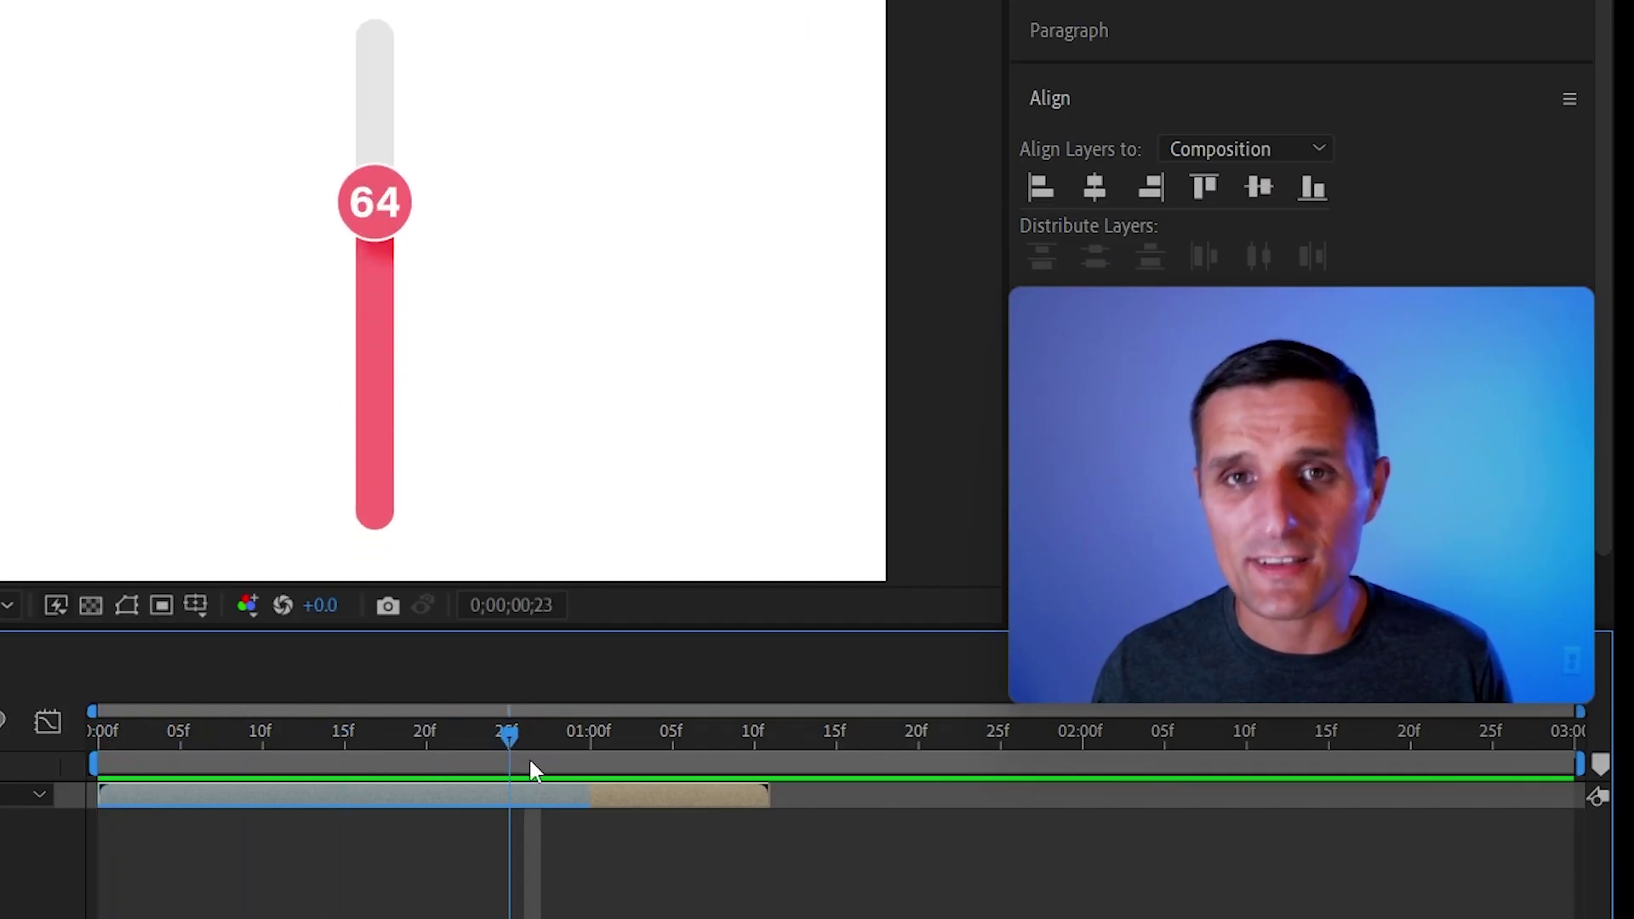
{"action": "left_click_drag", "start_coordinate": [529, 760], "coordinate": [590, 760]}
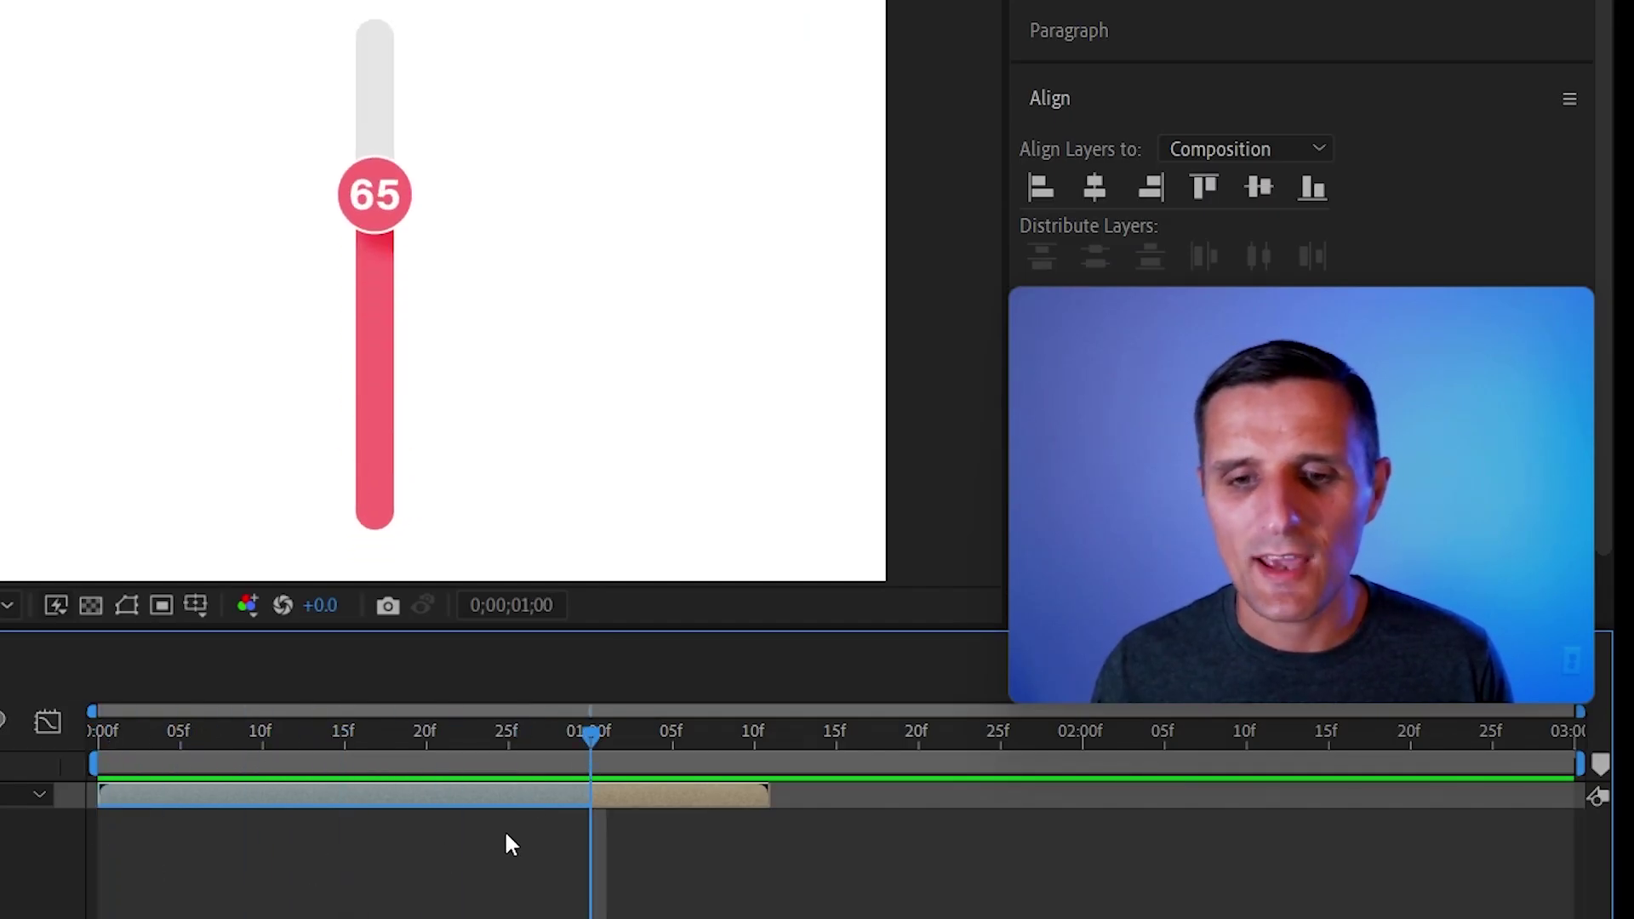
{"action": "double_click", "coordinate": [668, 793]}
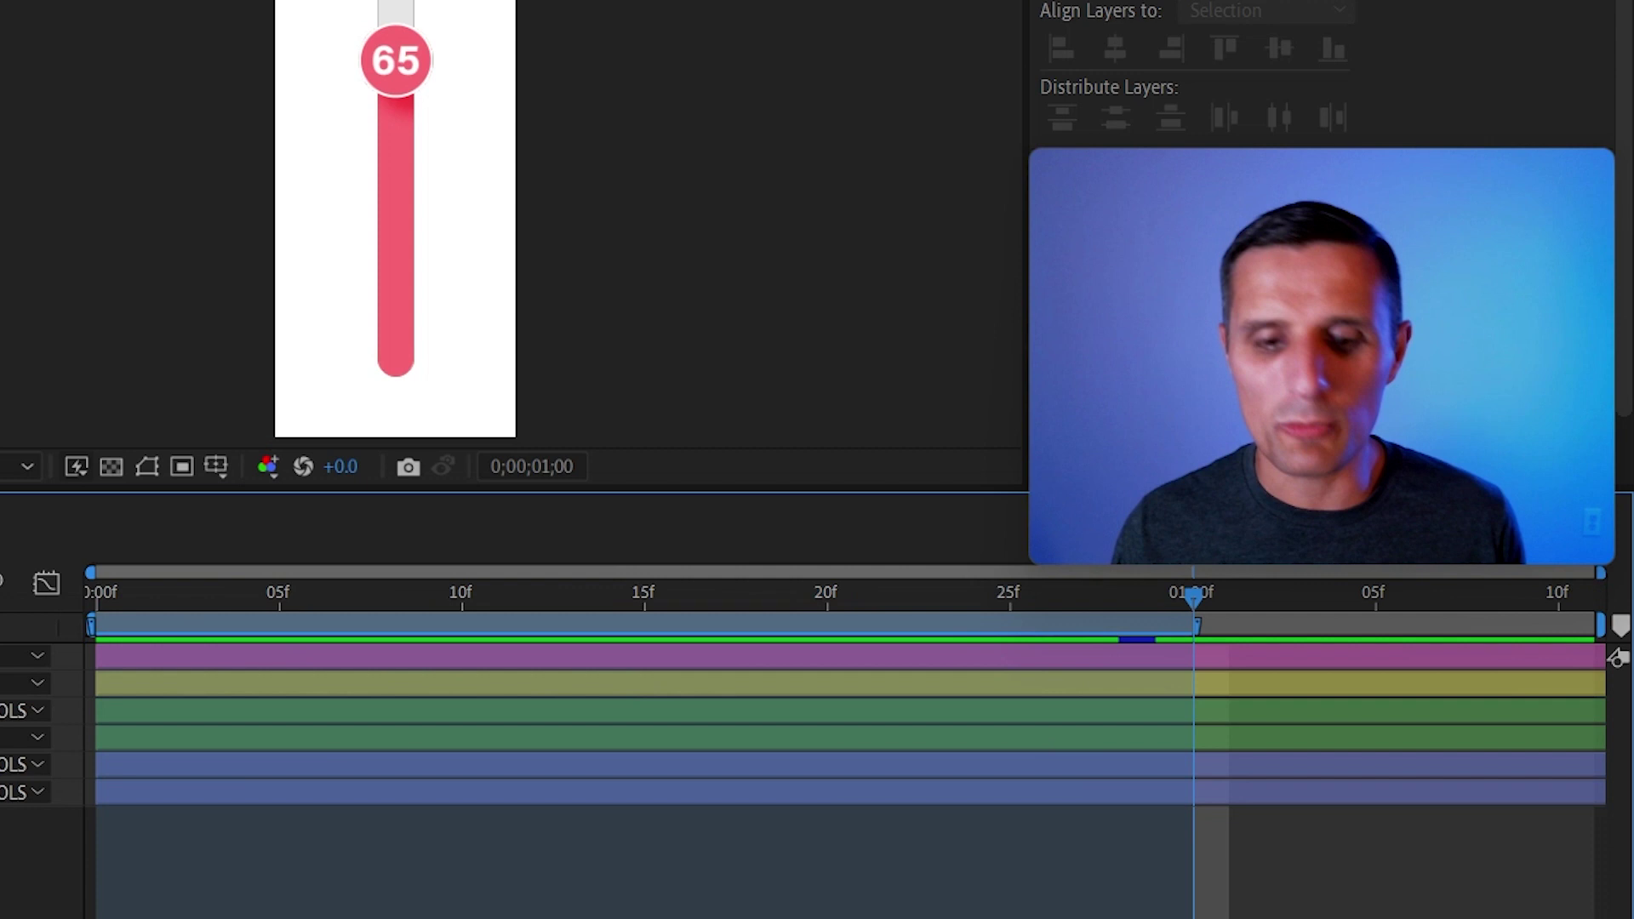
{"action": "key", "text": "u"}
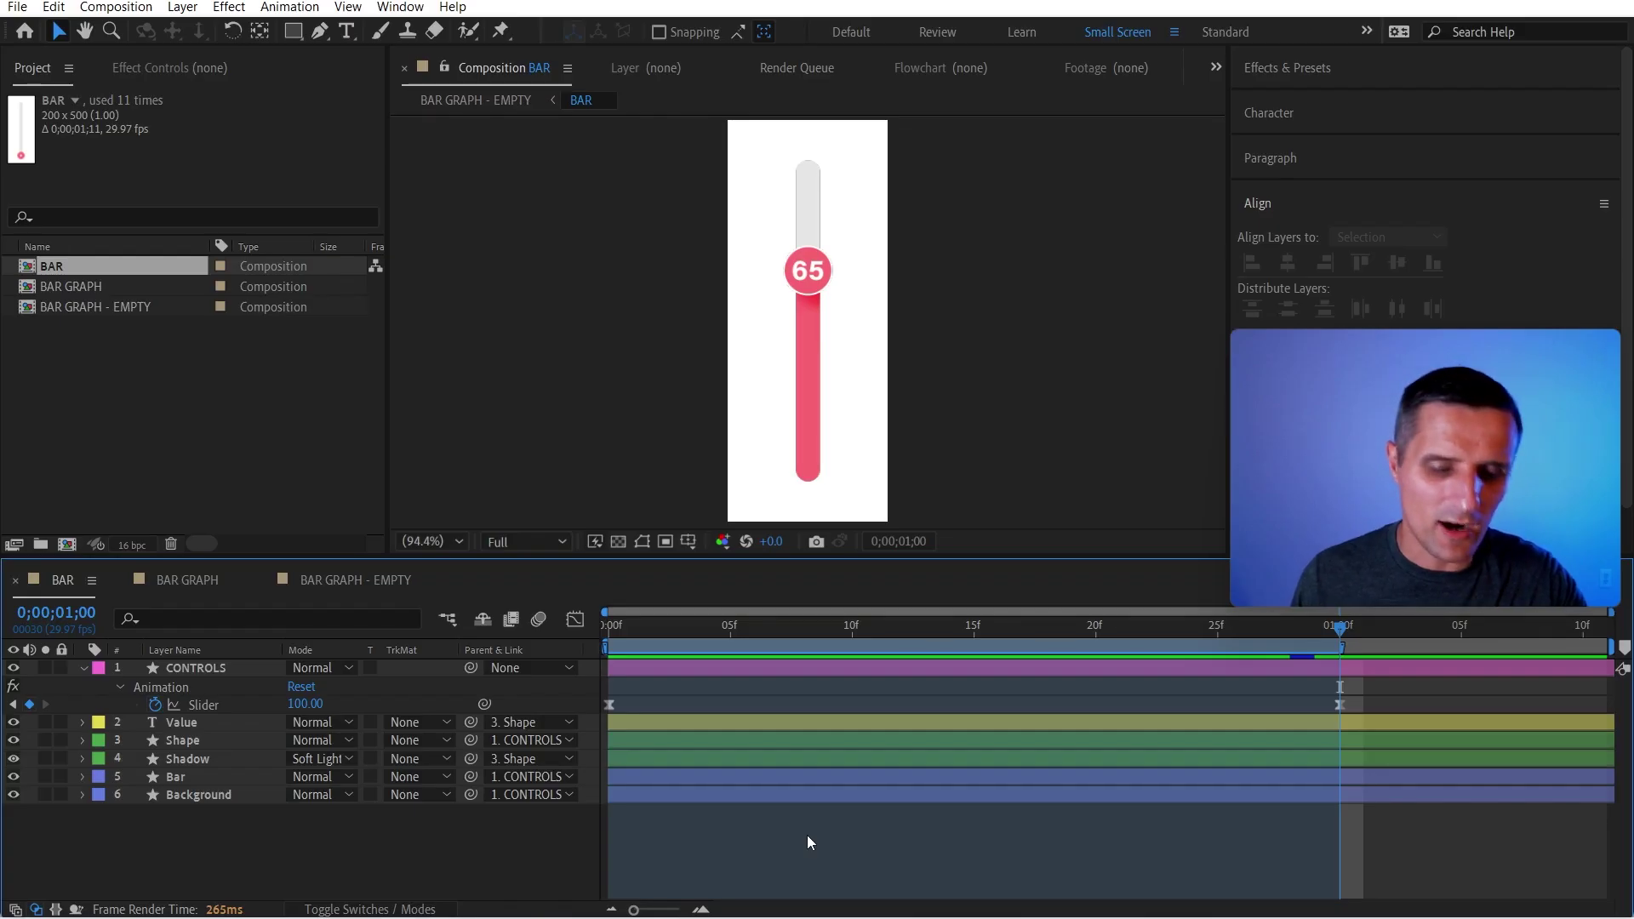
{"action": "key", "text": "u"}
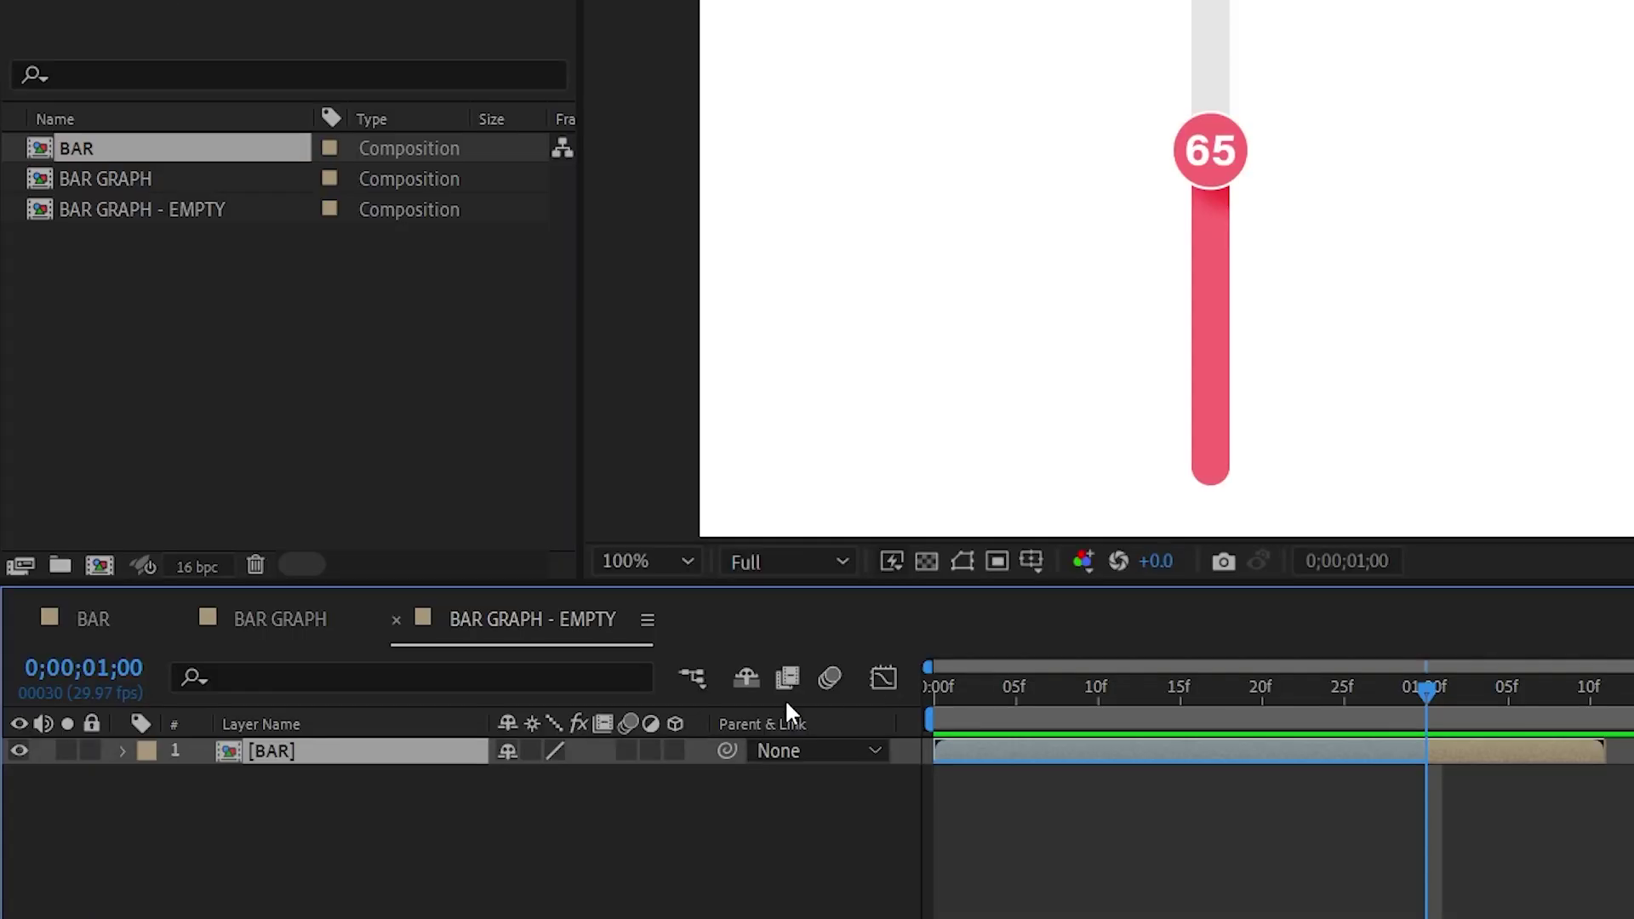
- Expand the Essential Properties of the BAR layer in BAR GRAPH - EMPTY and scrub its animation from the first frame to frame 29
{"action": "left_click", "coordinate": [122, 751]}
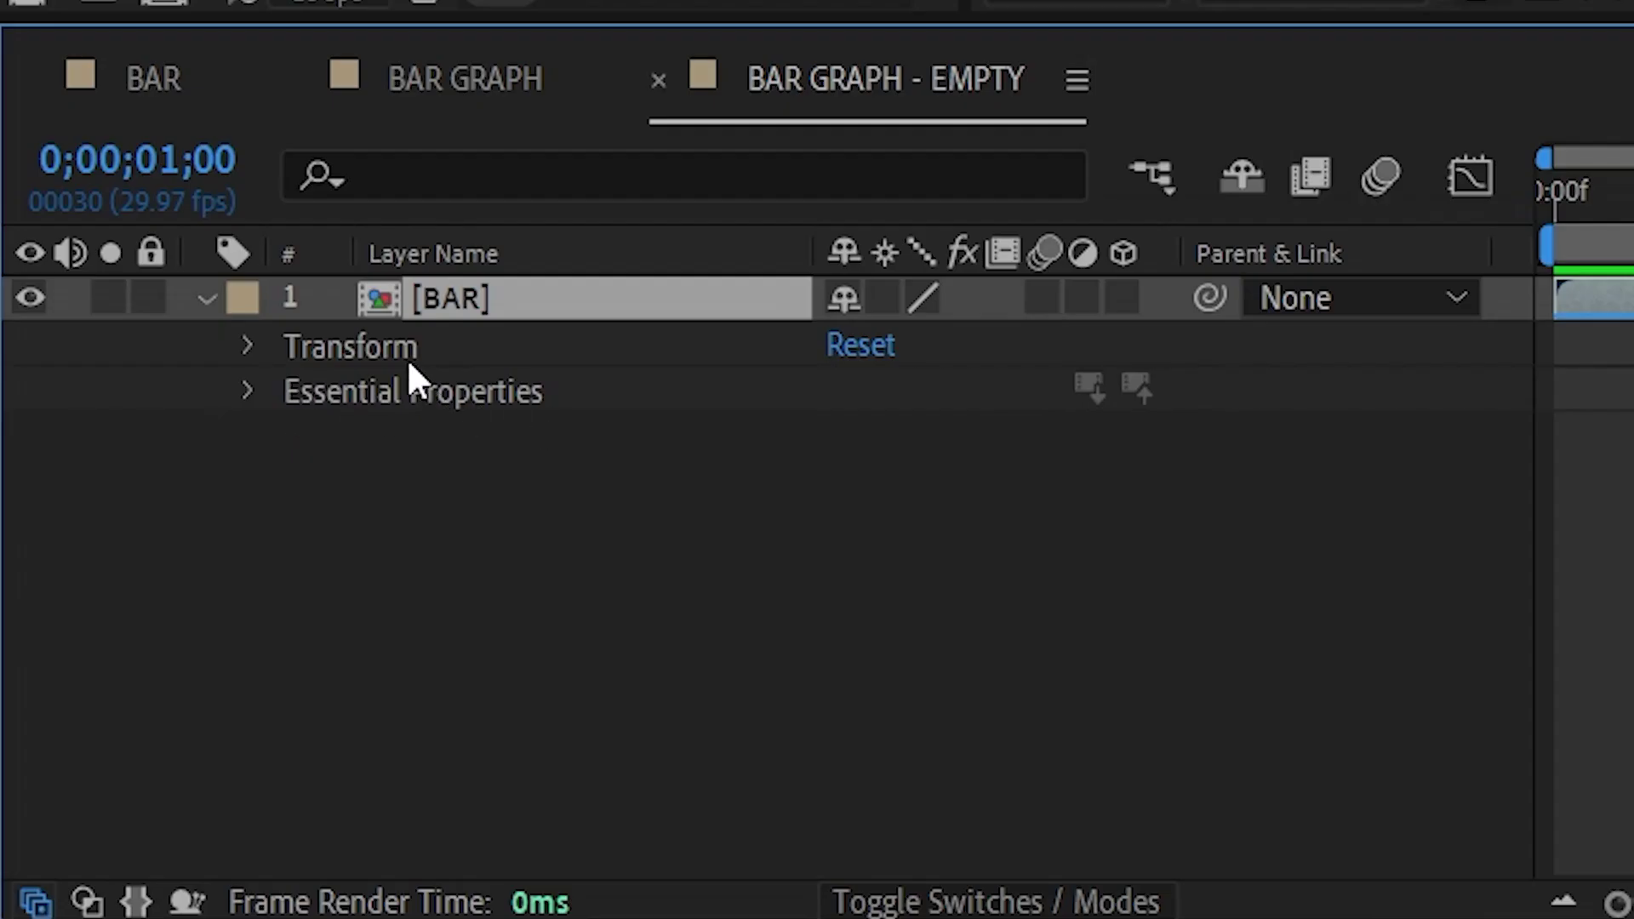
{"action": "left_click", "coordinate": [408, 363], "text": "alt+shift"}
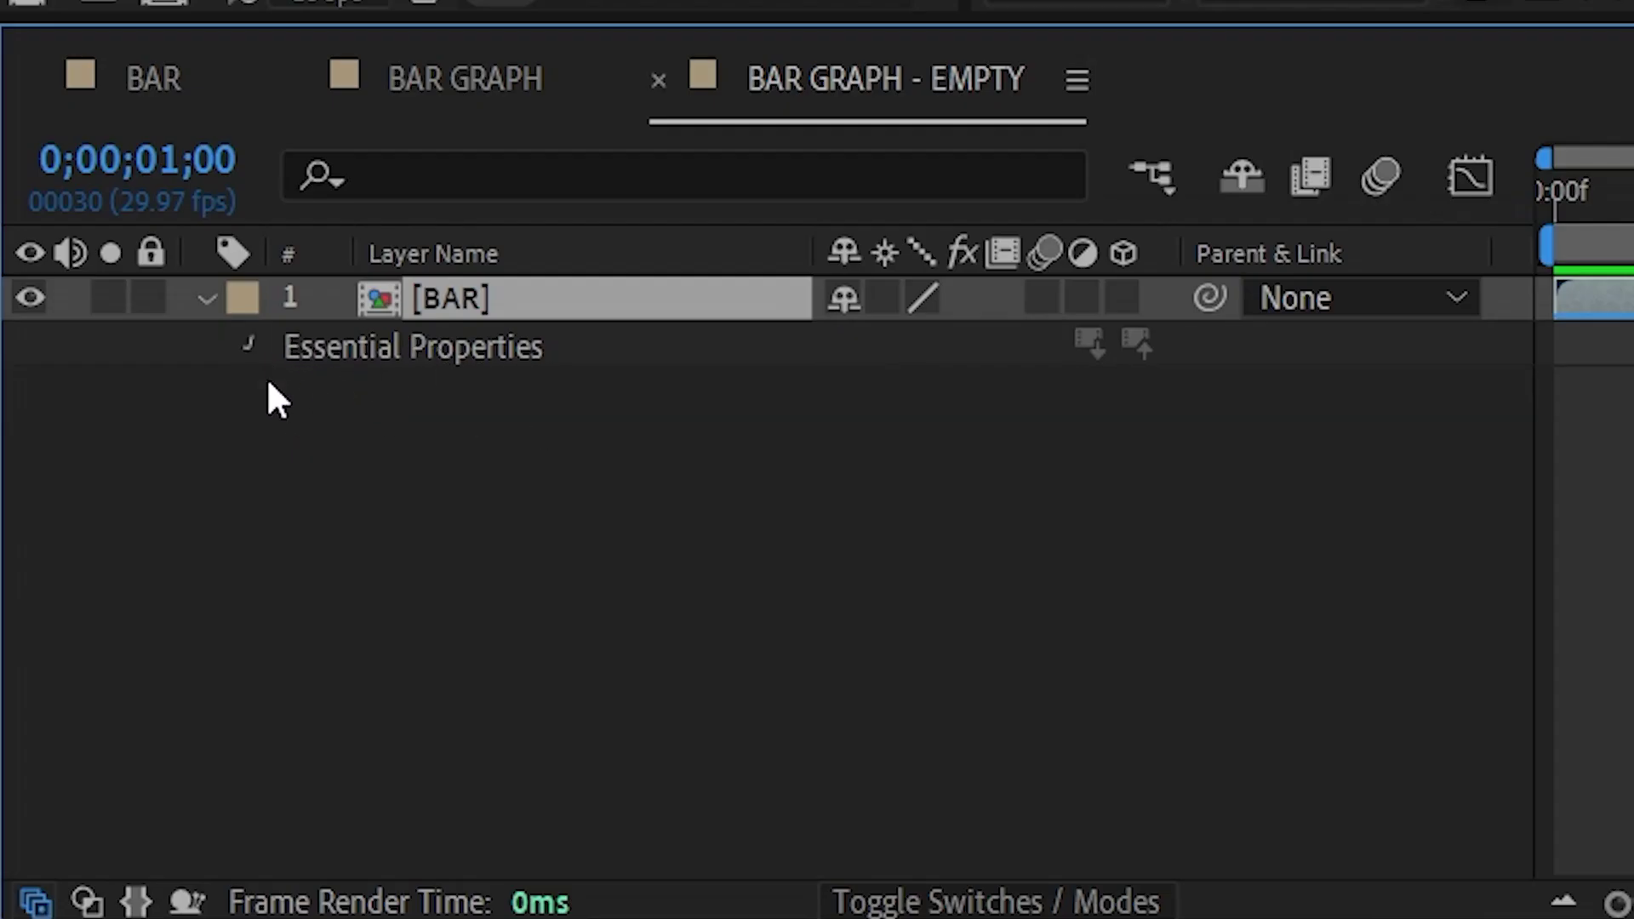
{"action": "left_click", "coordinate": [249, 345]}
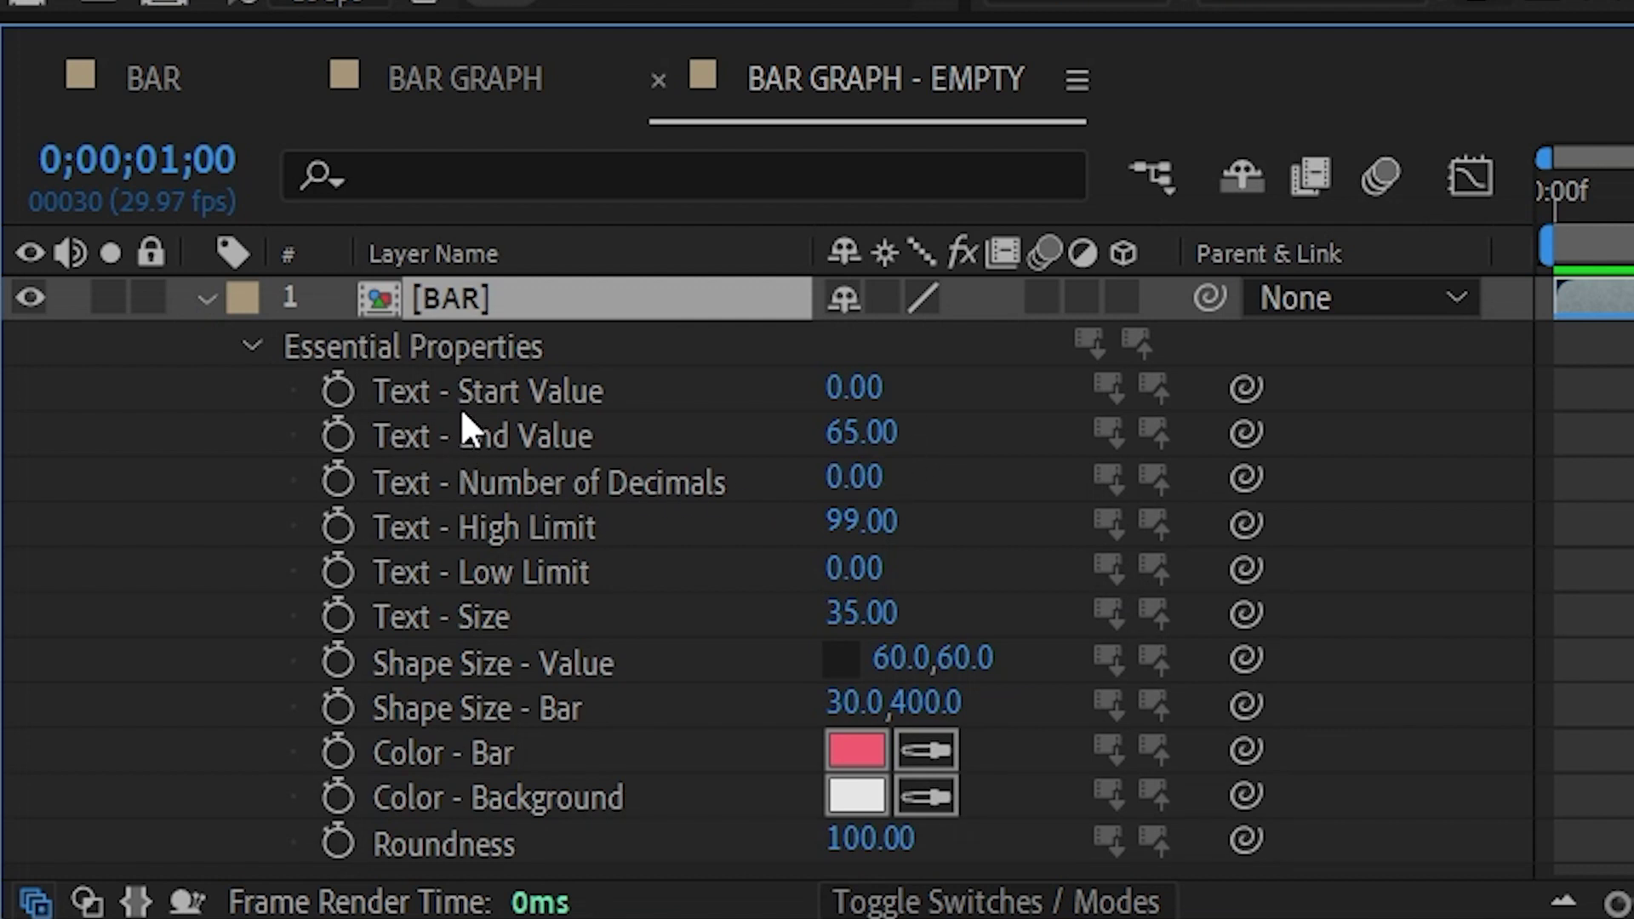
{"action": "left_click_drag", "start_coordinate": [1153, 694], "coordinate": [1007, 737]}
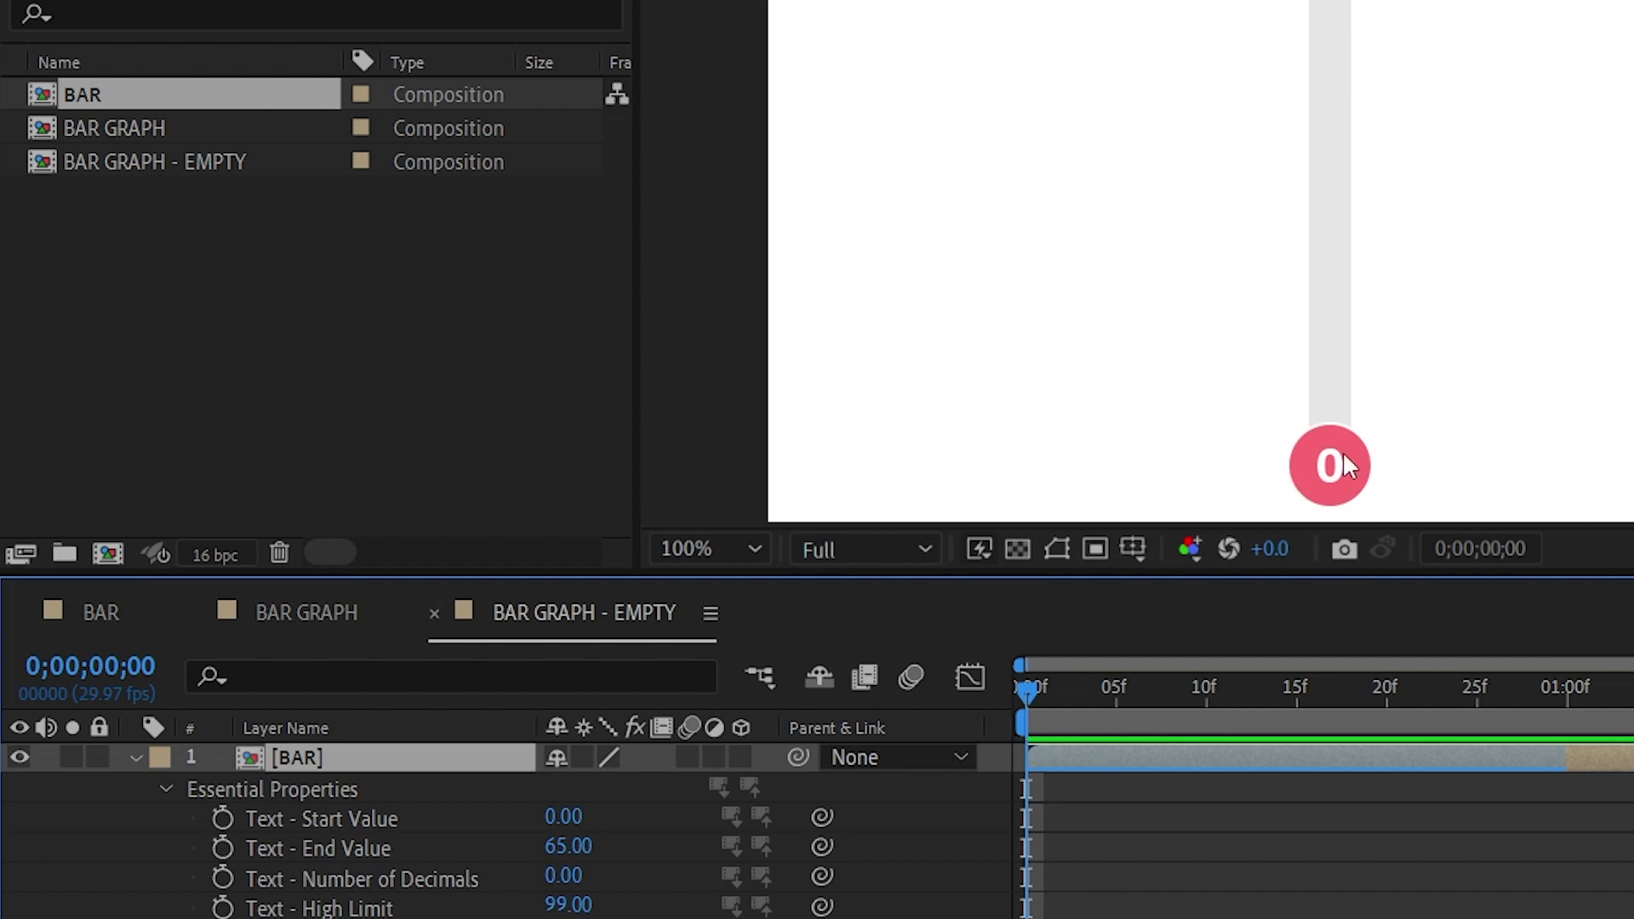
{"action": "left_click_drag", "start_coordinate": [1138, 690], "coordinate": [1549, 704]}
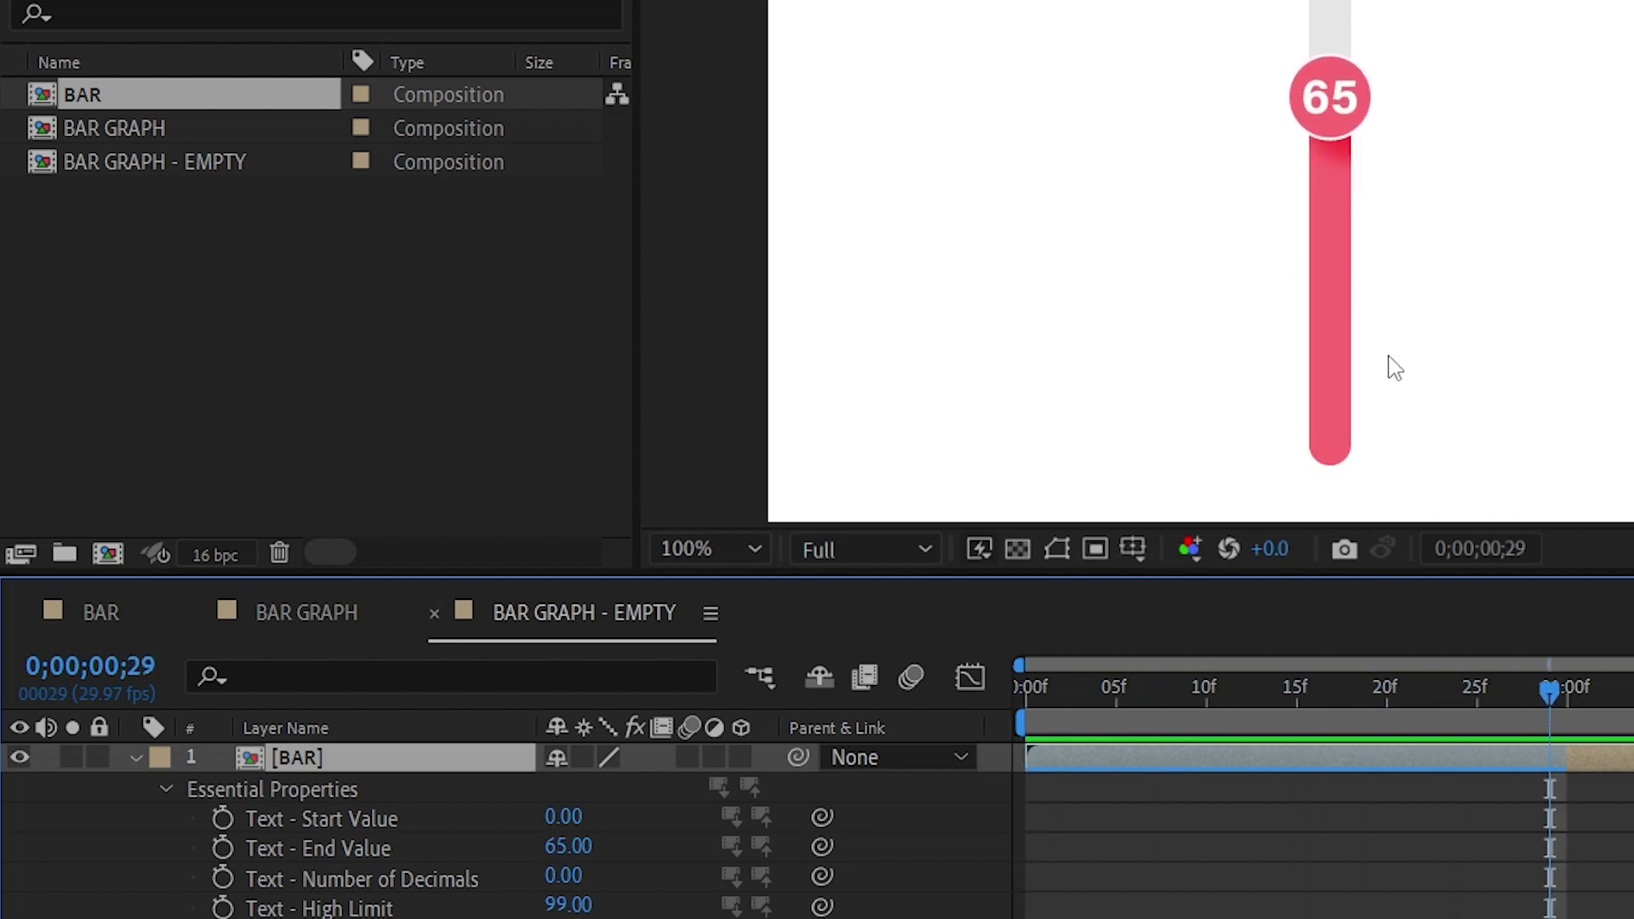
- Set the BAR layer's Text - Start Value to 15, edit its Text - End Value, and scrub through the animation
{"action": "key", "text": "Home"}
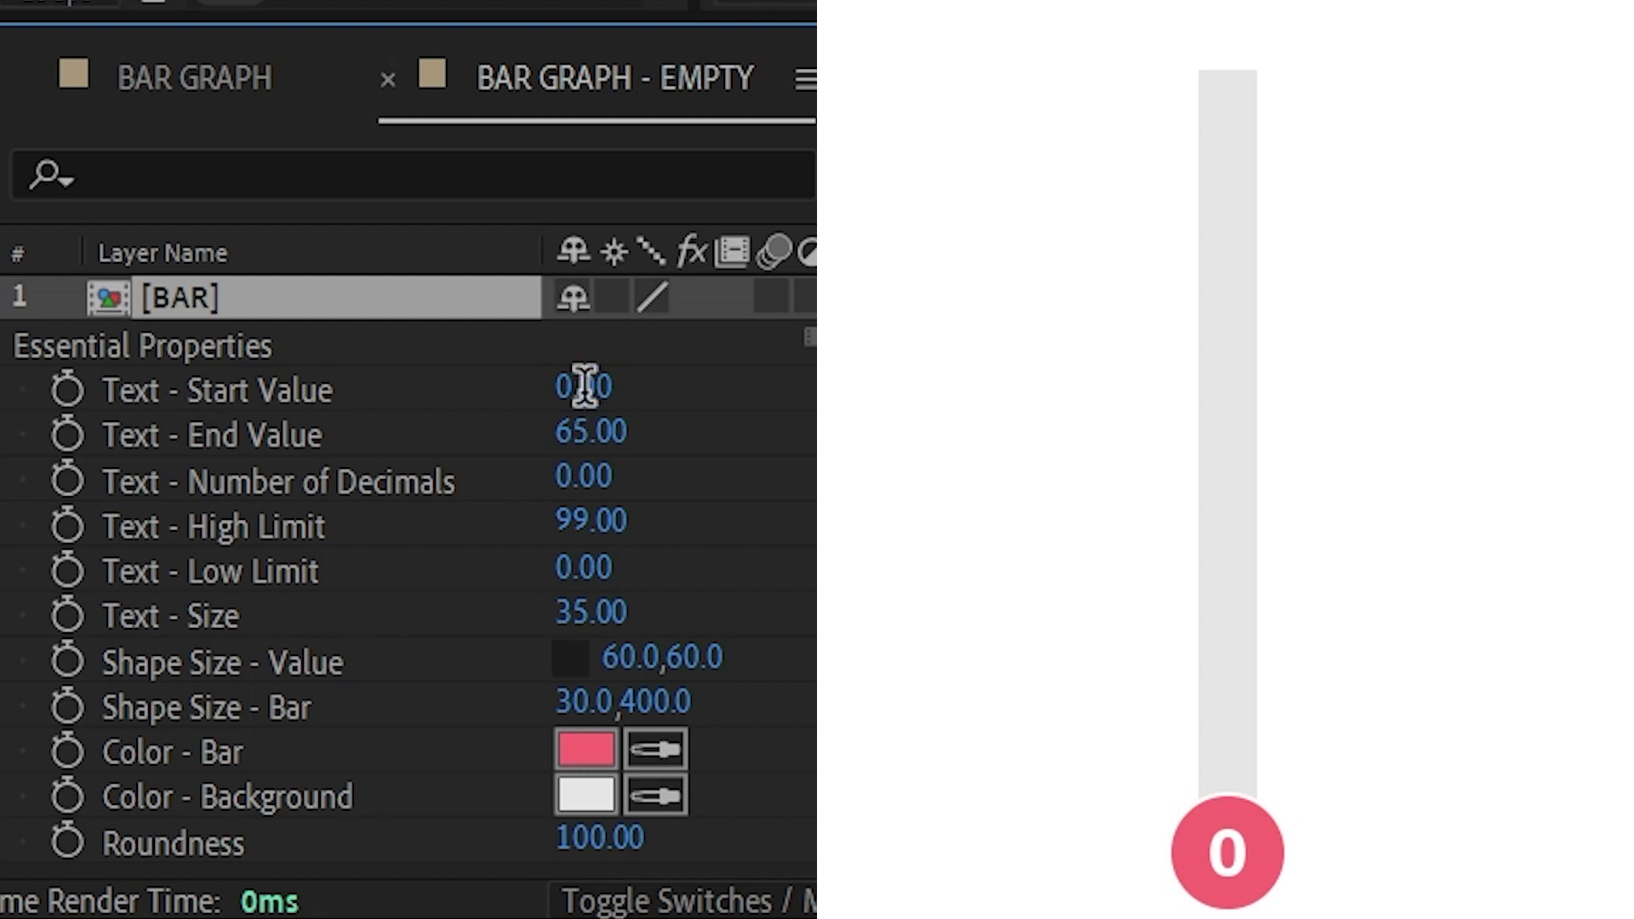
{"action": "left_click", "coordinate": [563, 817]}
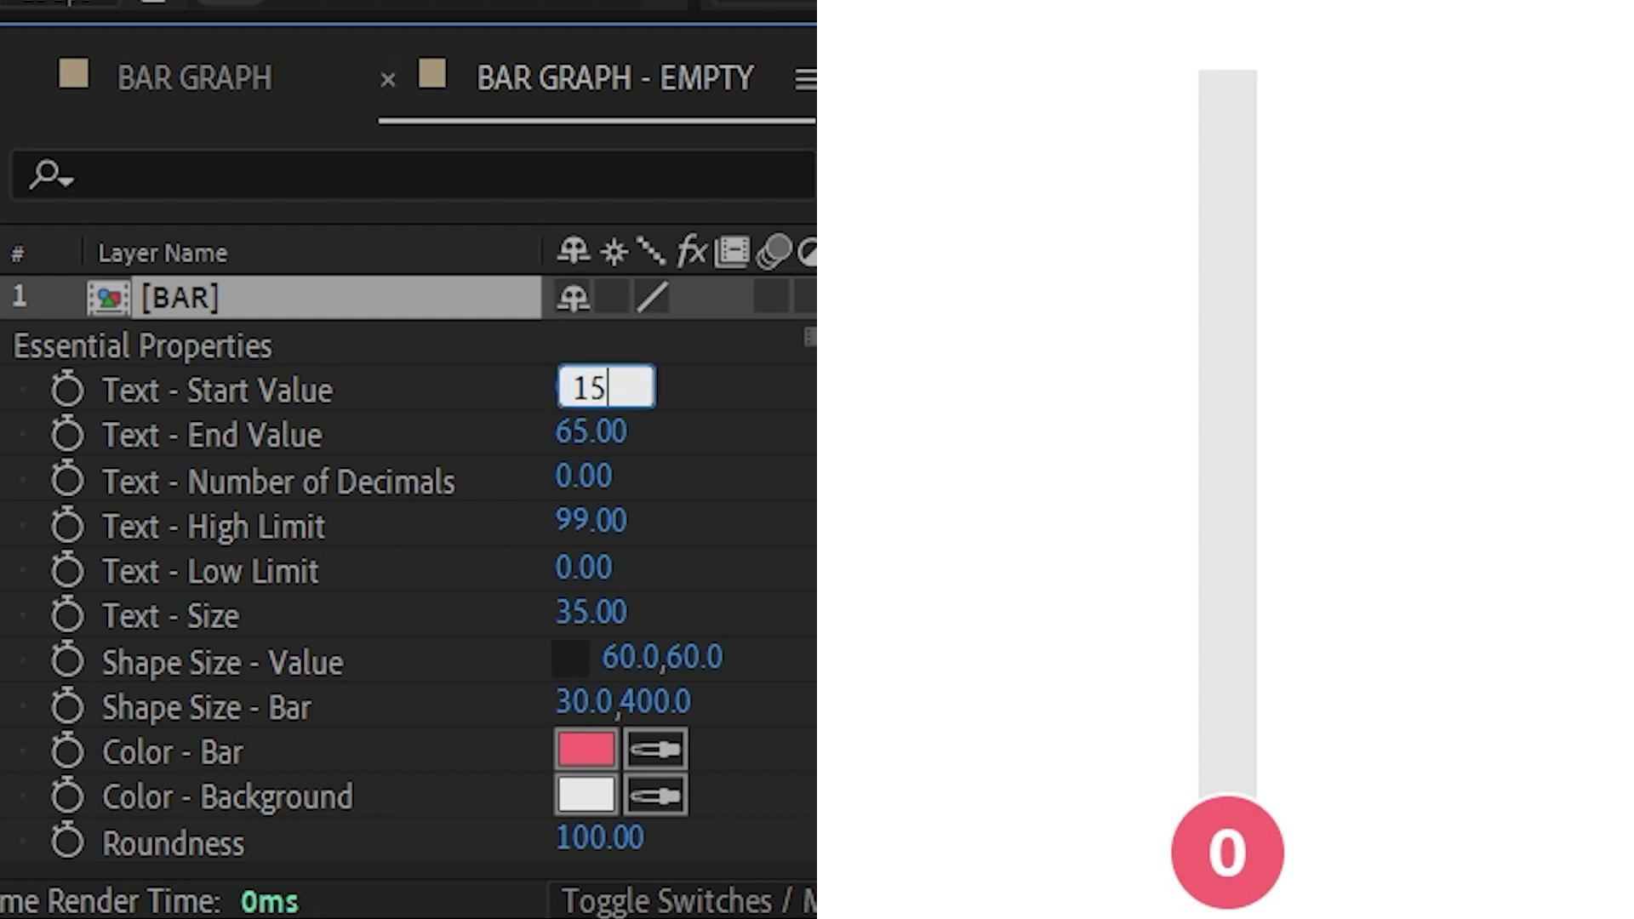
{"action": "key", "text": "Return"}
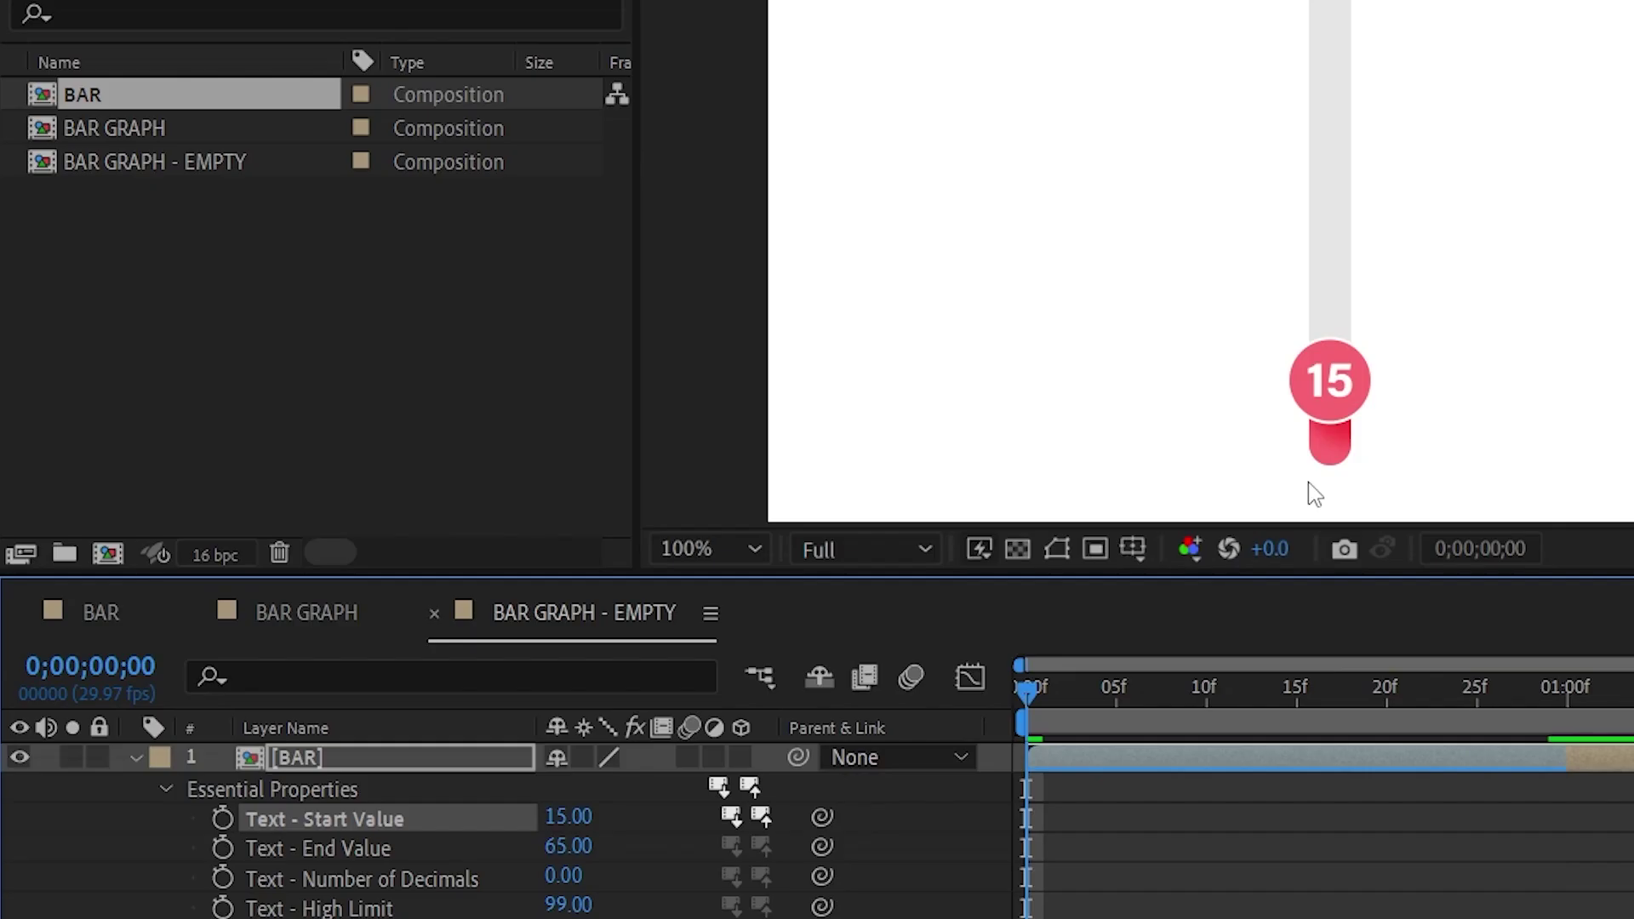
{"action": "left_click_drag", "start_coordinate": [1236, 706], "coordinate": [1584, 697]}
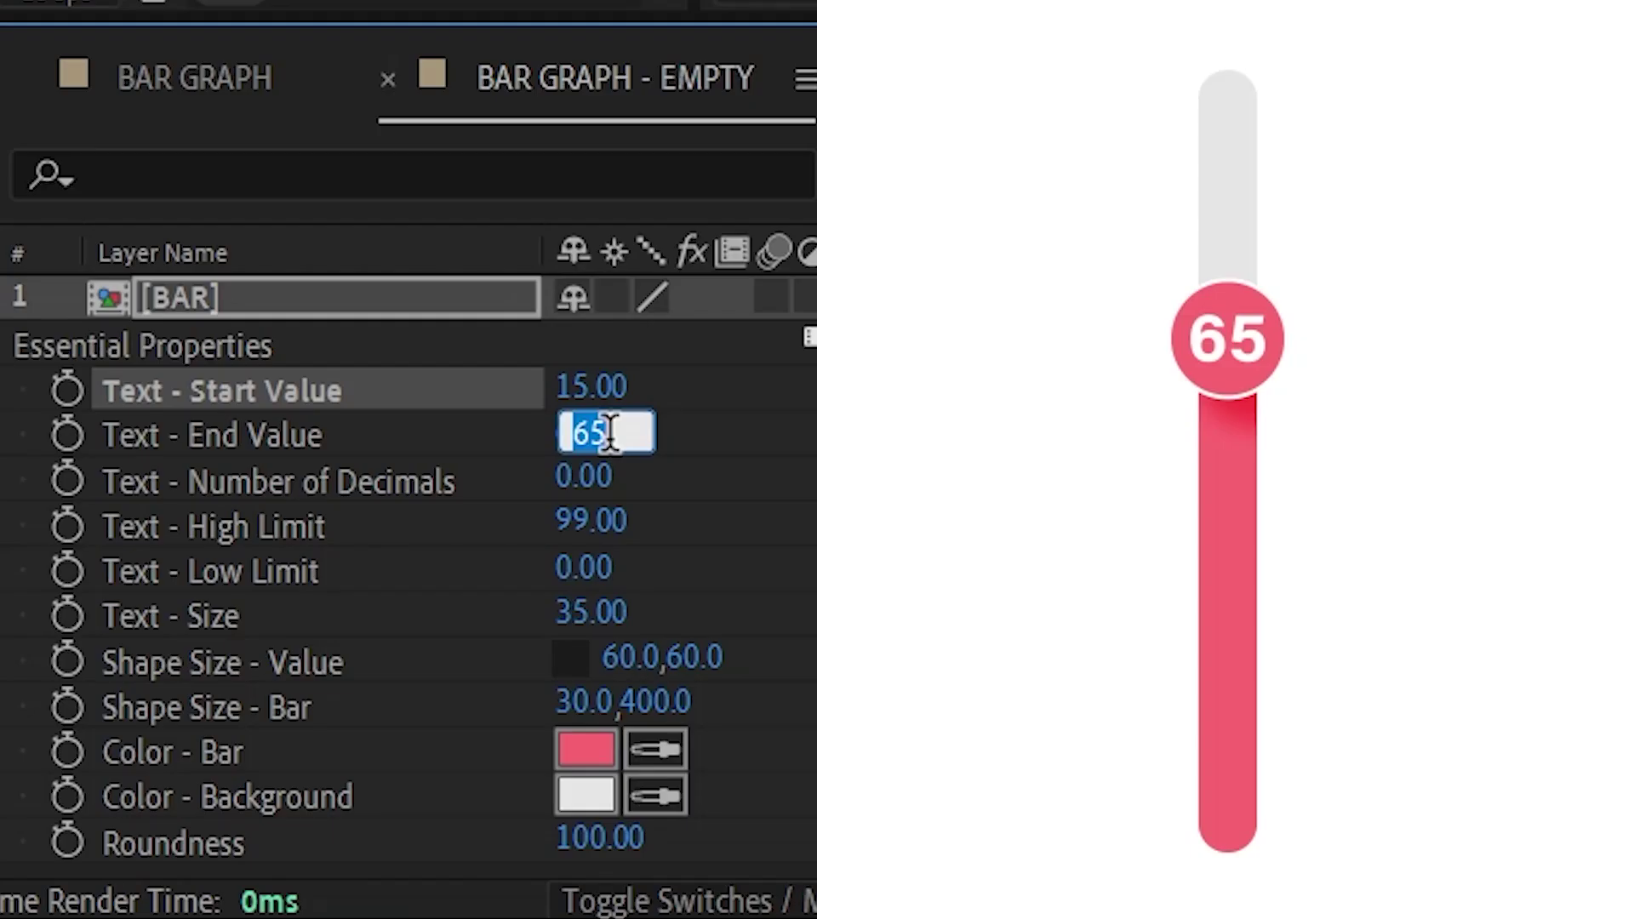
{"action": "key", "text": "Return"}
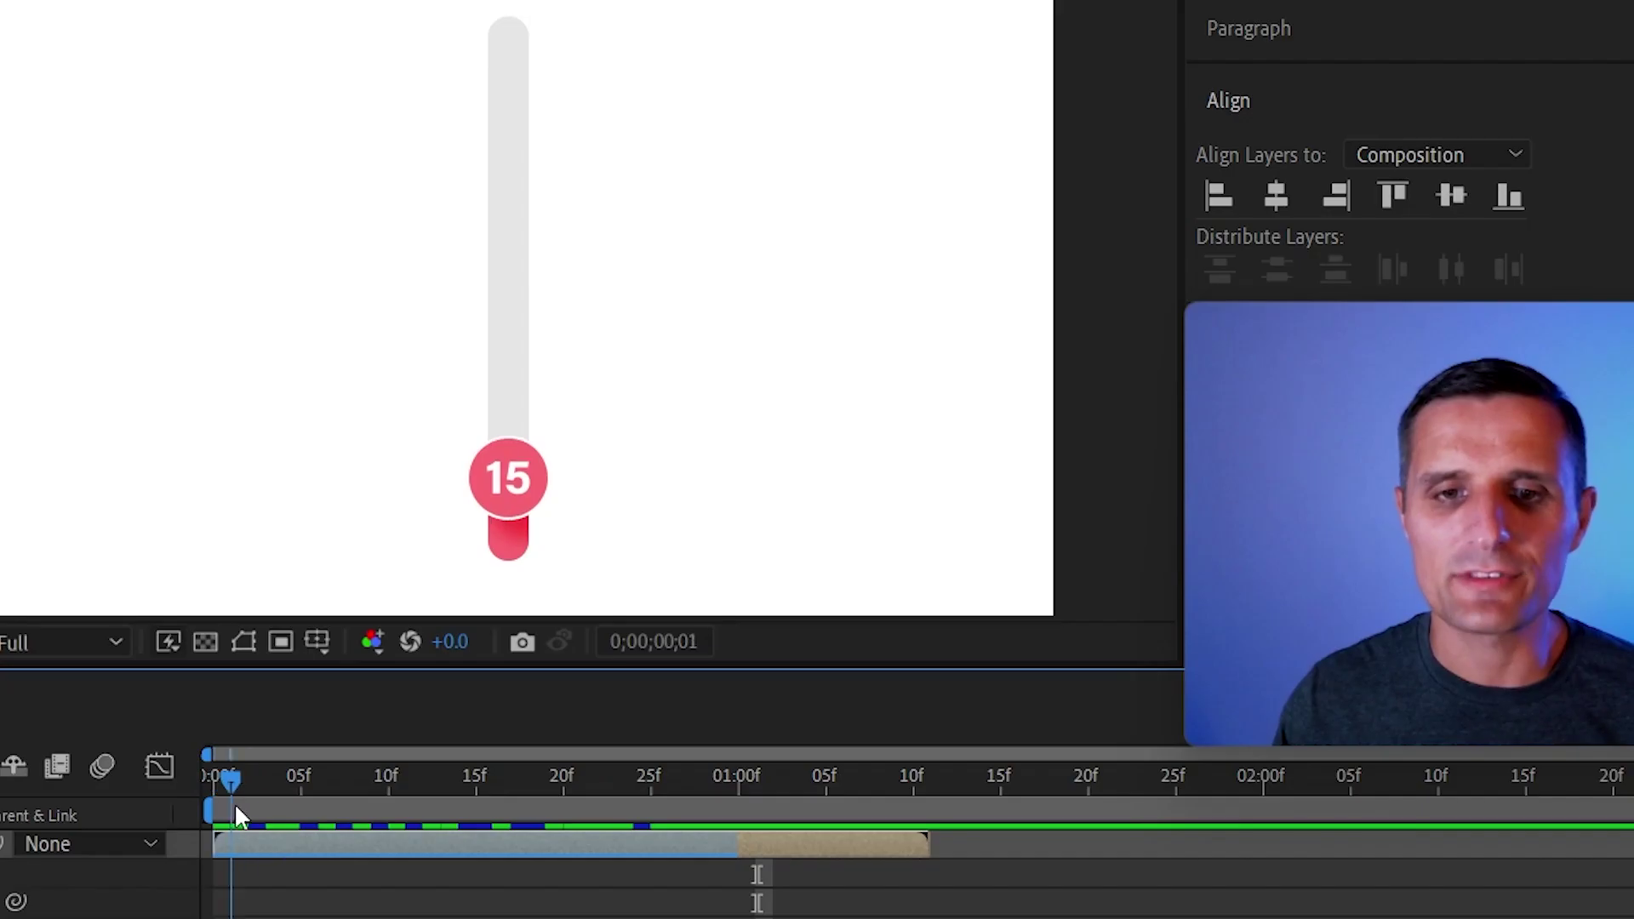
{"action": "left_click_drag", "start_coordinate": [236, 813], "coordinate": [691, 835]}
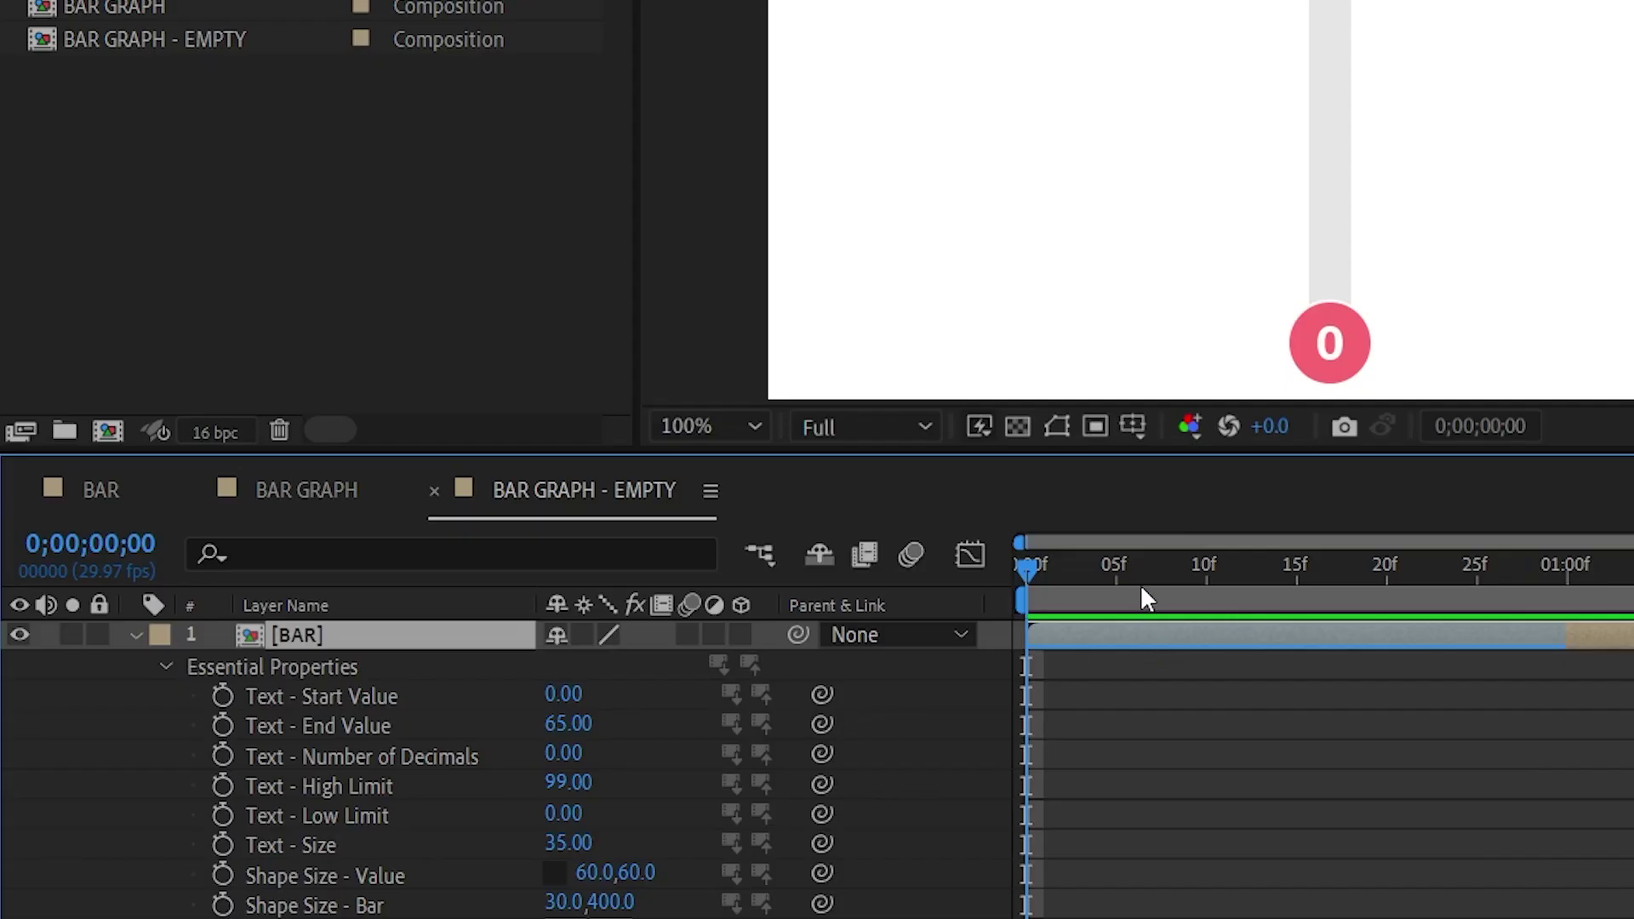
- Set Text - Number of Decimals to 1 and then 2 at a mid-animation frame, and widen the Shape Size - Value
{"action": "left_click_drag", "start_coordinate": [1140, 570], "coordinate": [1245, 574]}
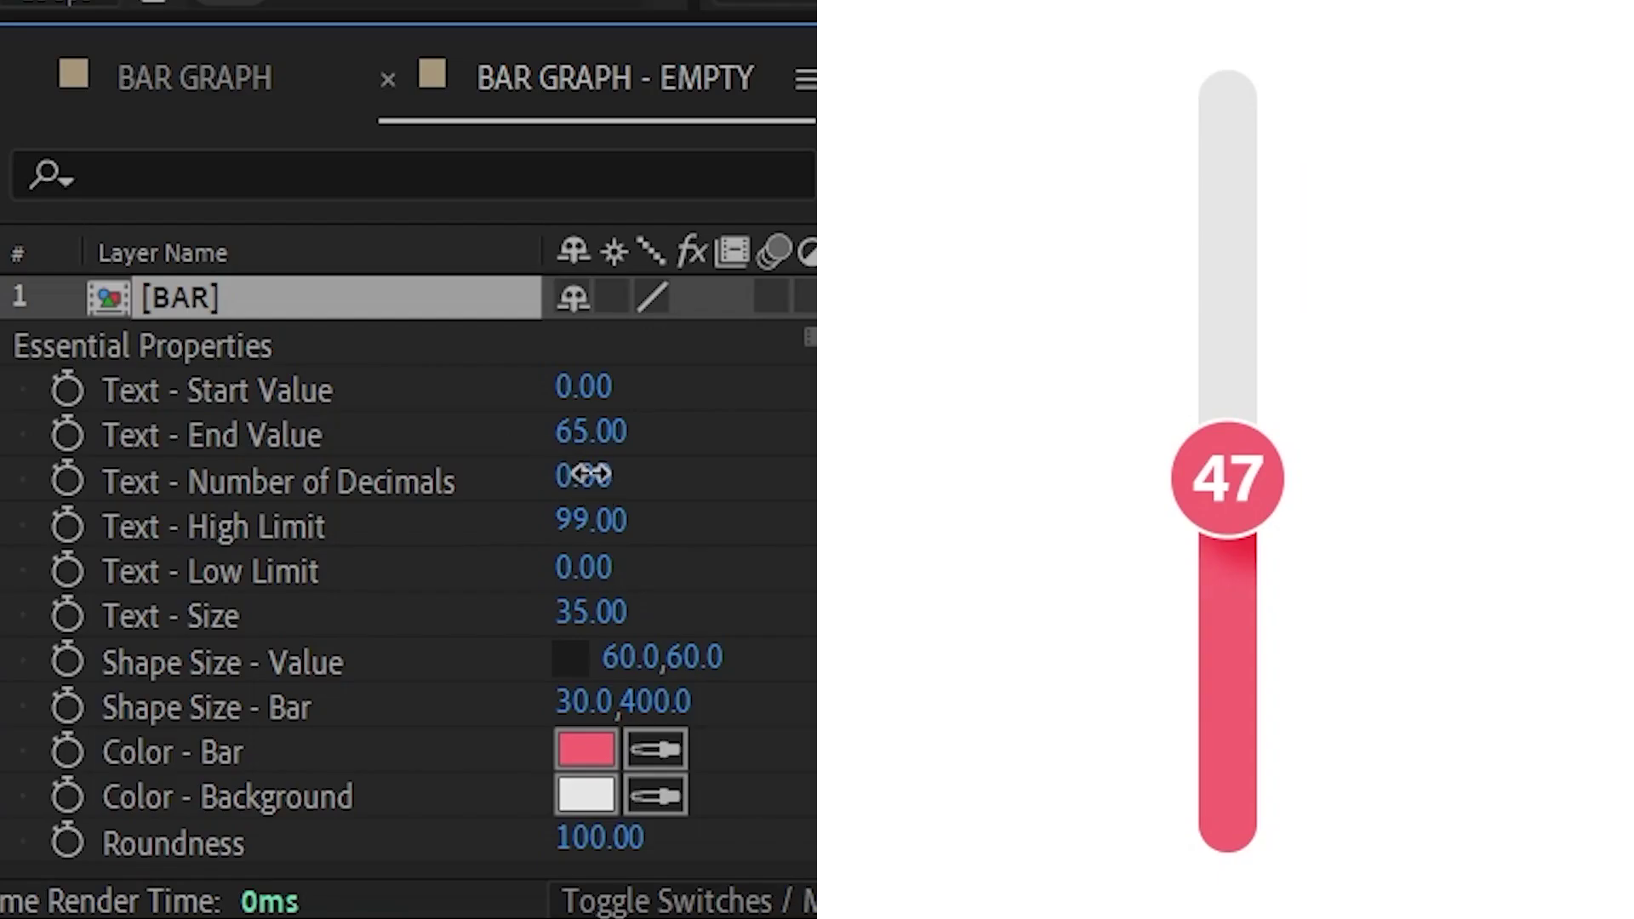
{"action": "left_click", "coordinate": [584, 474]}
{"action": "key", "text": "Return"}
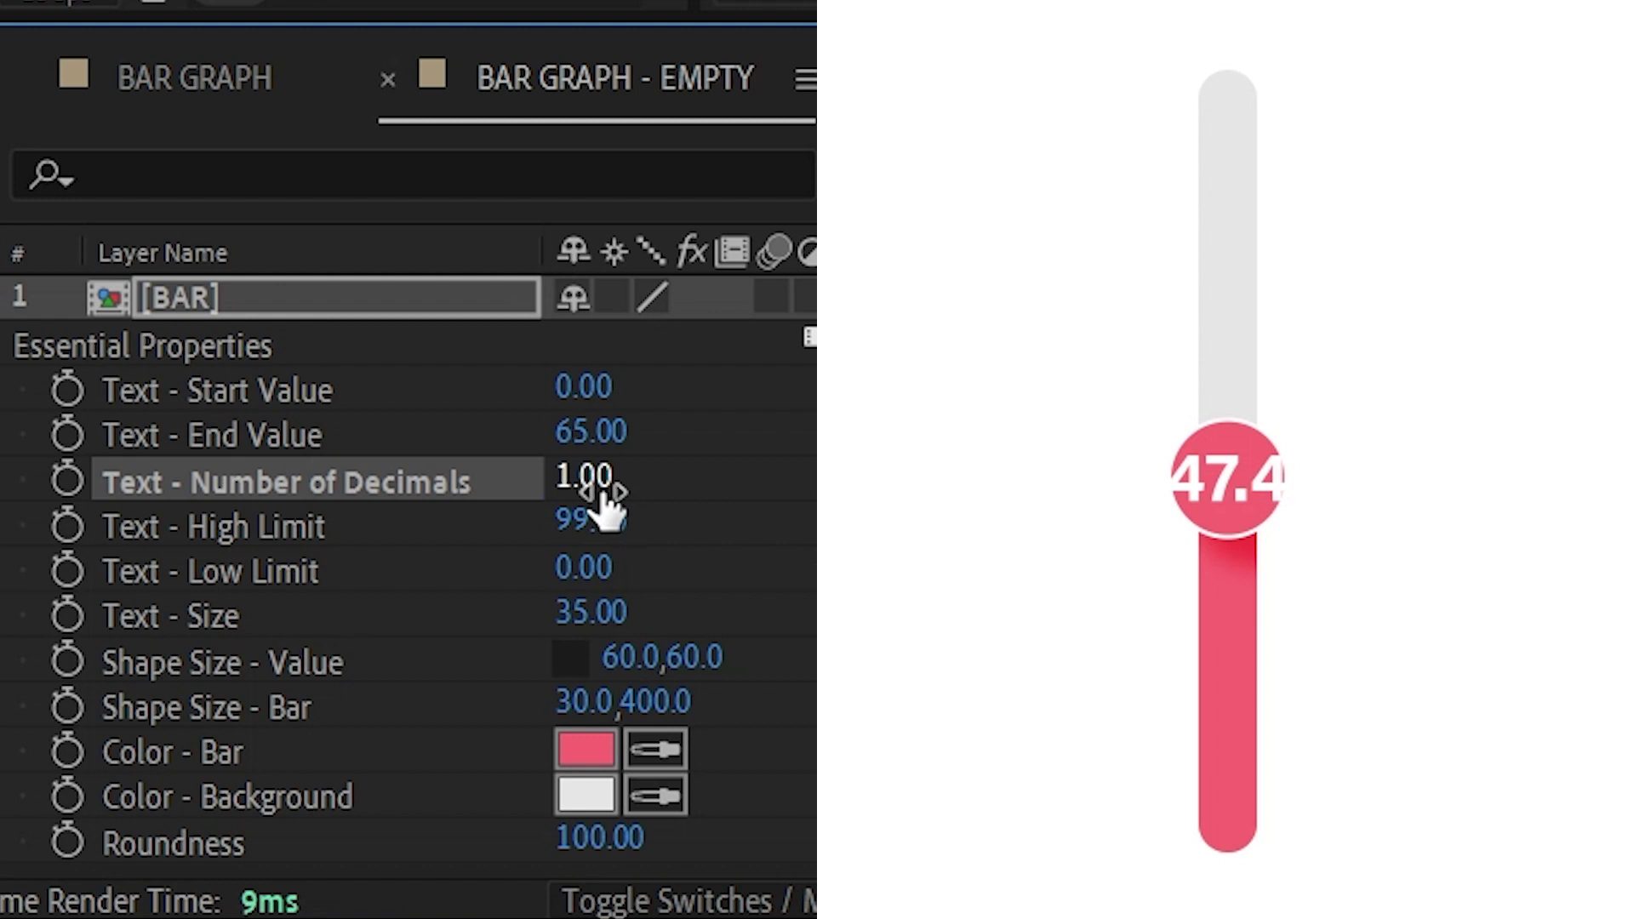
{"action": "left_click", "coordinate": [585, 485]}
{"action": "key", "text": "Return"}
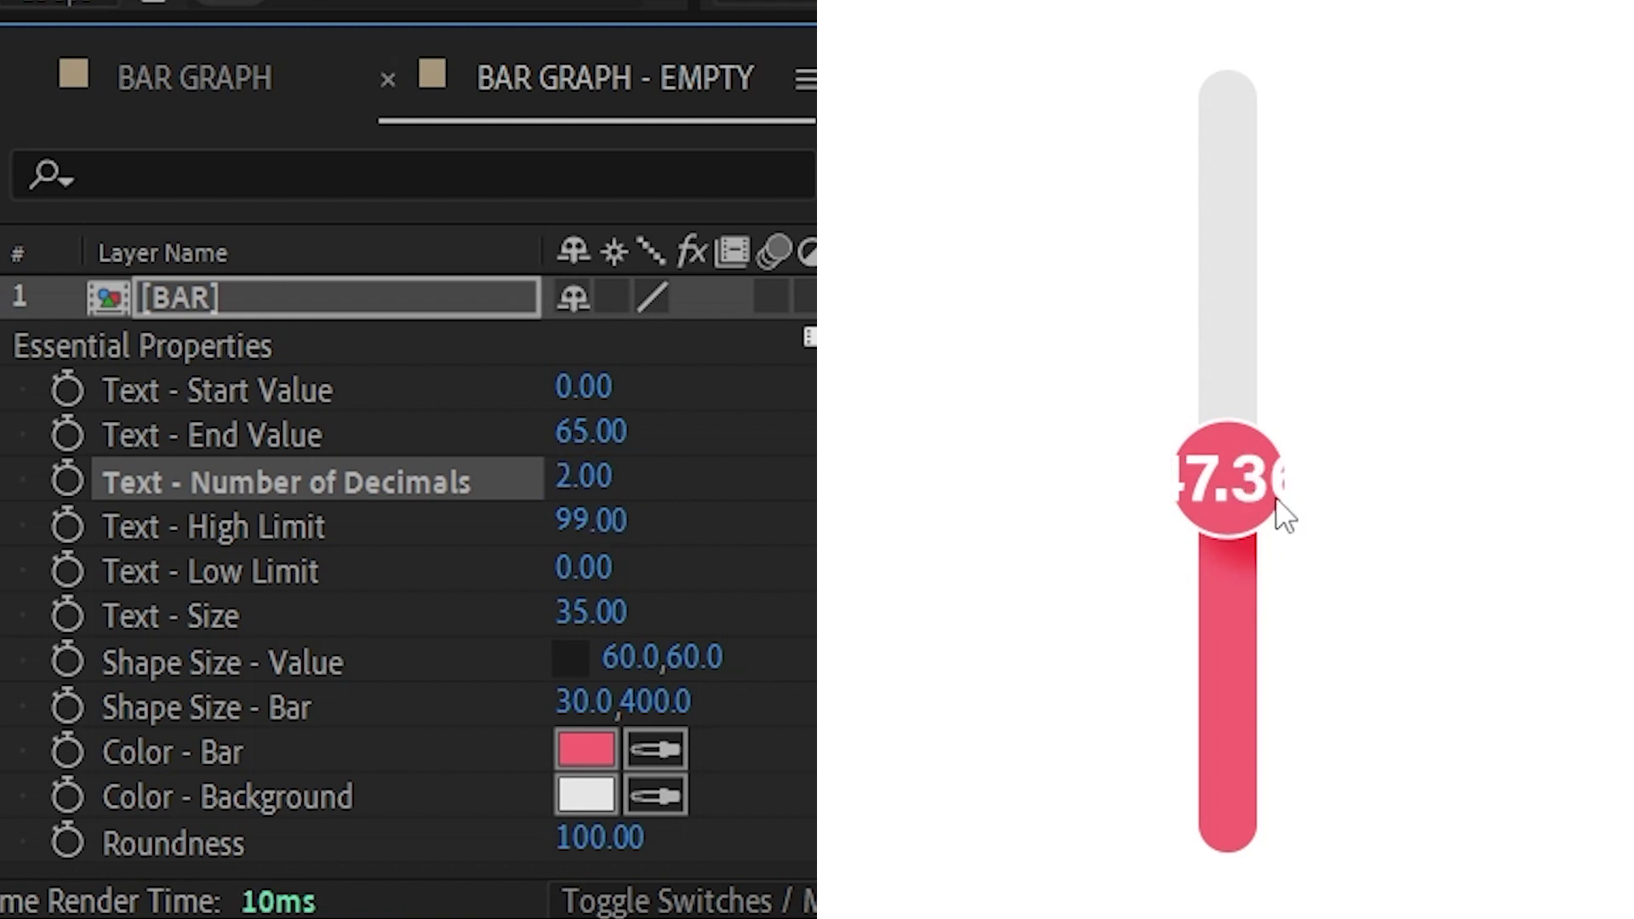
{"action": "left_click_drag", "start_coordinate": [634, 660], "coordinate": [815, 657]}
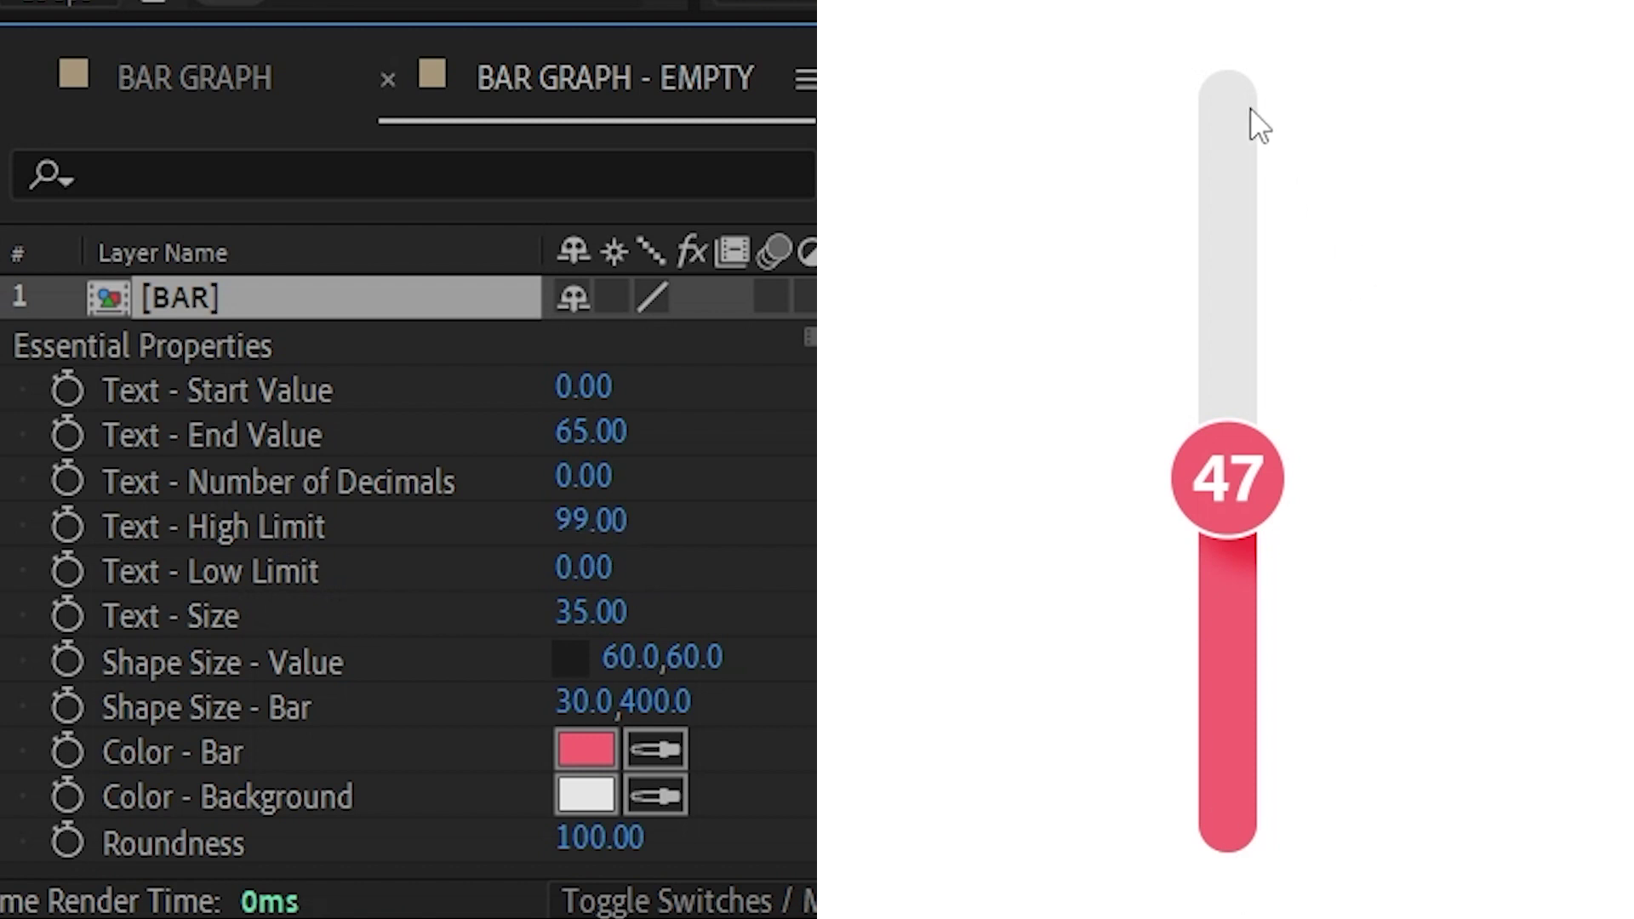
- Set Text - High Limit to 65 and try Text - End Value above and below that limit
{"action": "left_click_drag", "start_coordinate": [611, 436], "coordinate": [790, 420]}
{"action": "left_click", "coordinate": [600, 523]}
{"action": "type", "text": "65"}
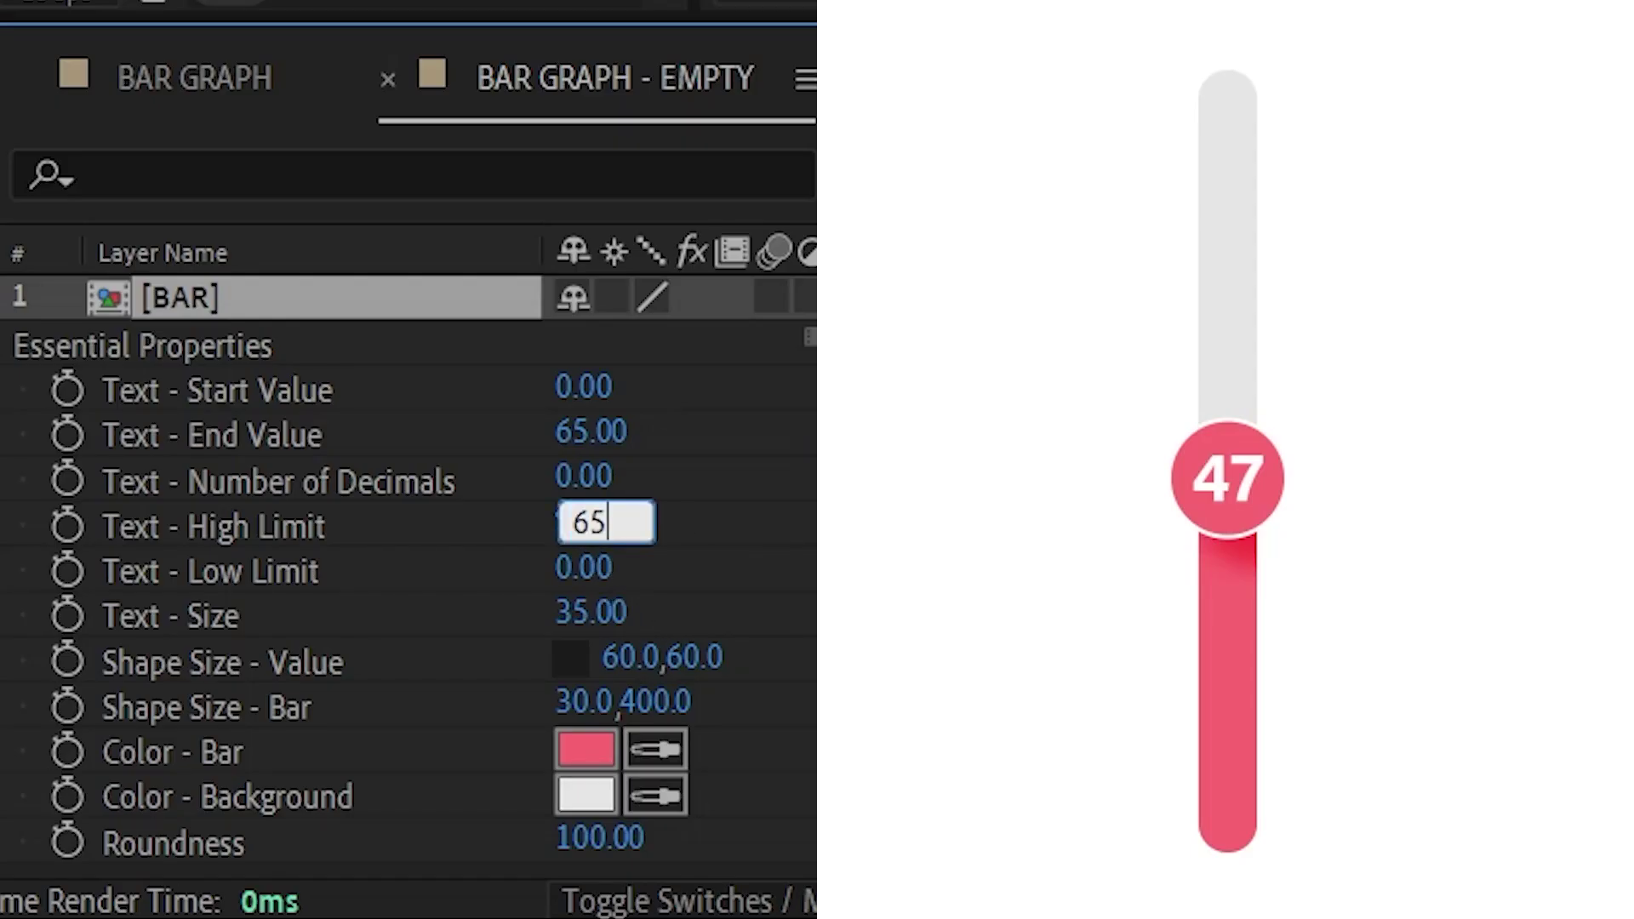
{"action": "key", "text": "Return"}
{"action": "left_click_drag", "start_coordinate": [613, 451], "coordinate": [512, 432]}
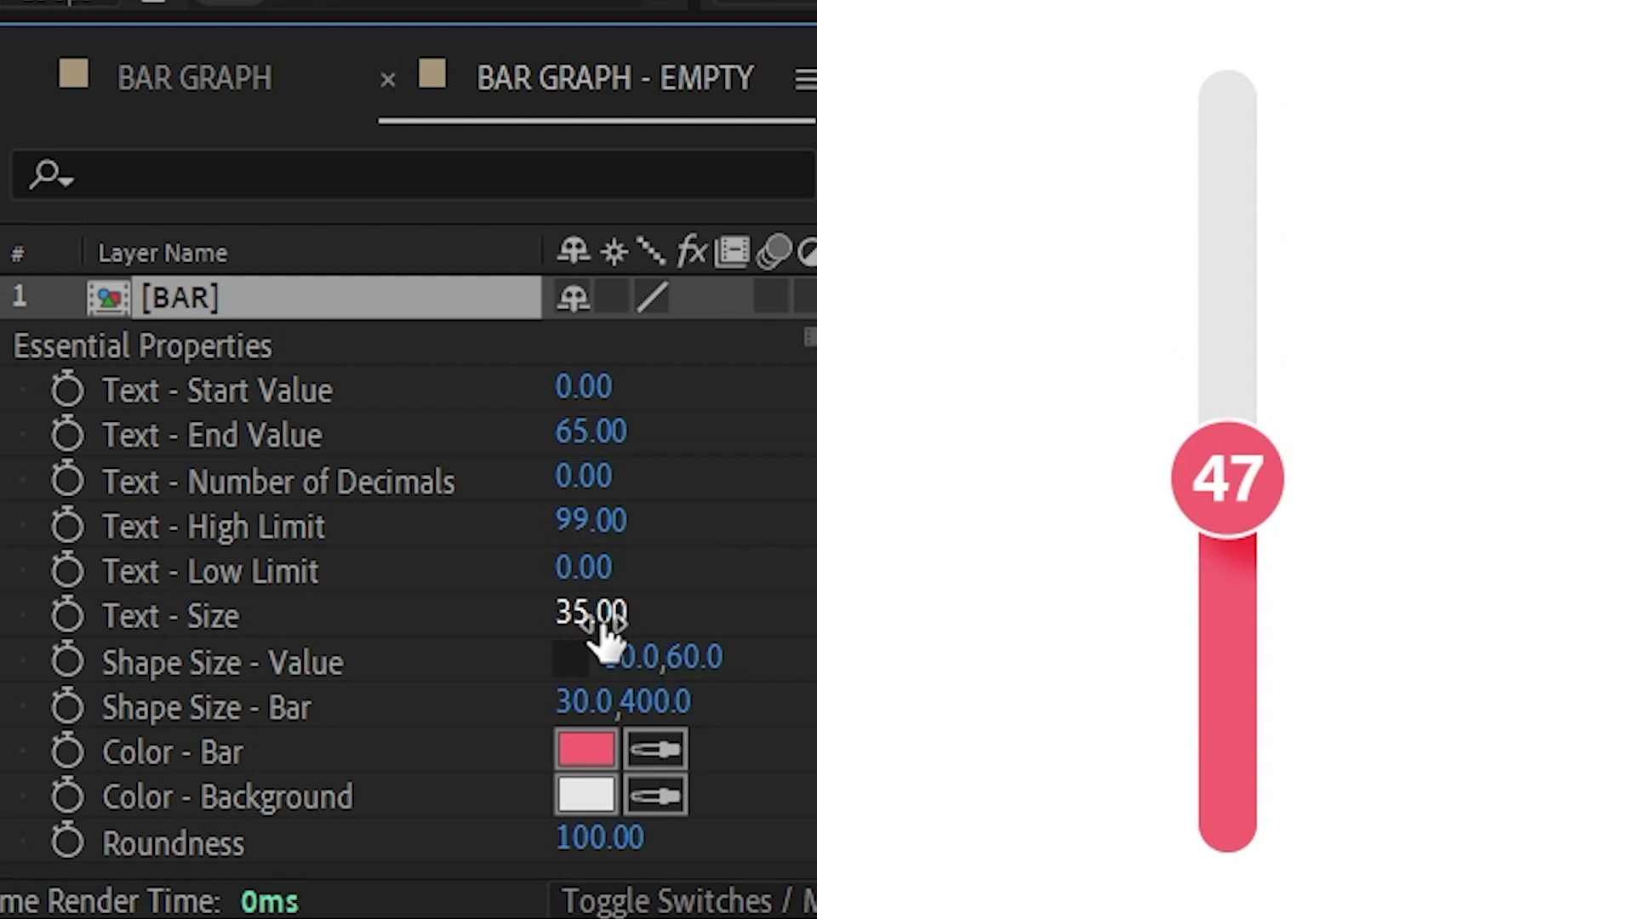
- Try other values for the BAR layer's Text - Size, Shape Size - Value and Shape Size - Bar, undoing each change
{"action": "left_click_drag", "start_coordinate": [596, 615], "coordinate": [669, 603]}
{"action": "key", "text": "ctrl+z"}
{"action": "left_click_drag", "start_coordinate": [621, 668], "coordinate": [770, 667]}
{"action": "key", "text": "ctrl+z"}
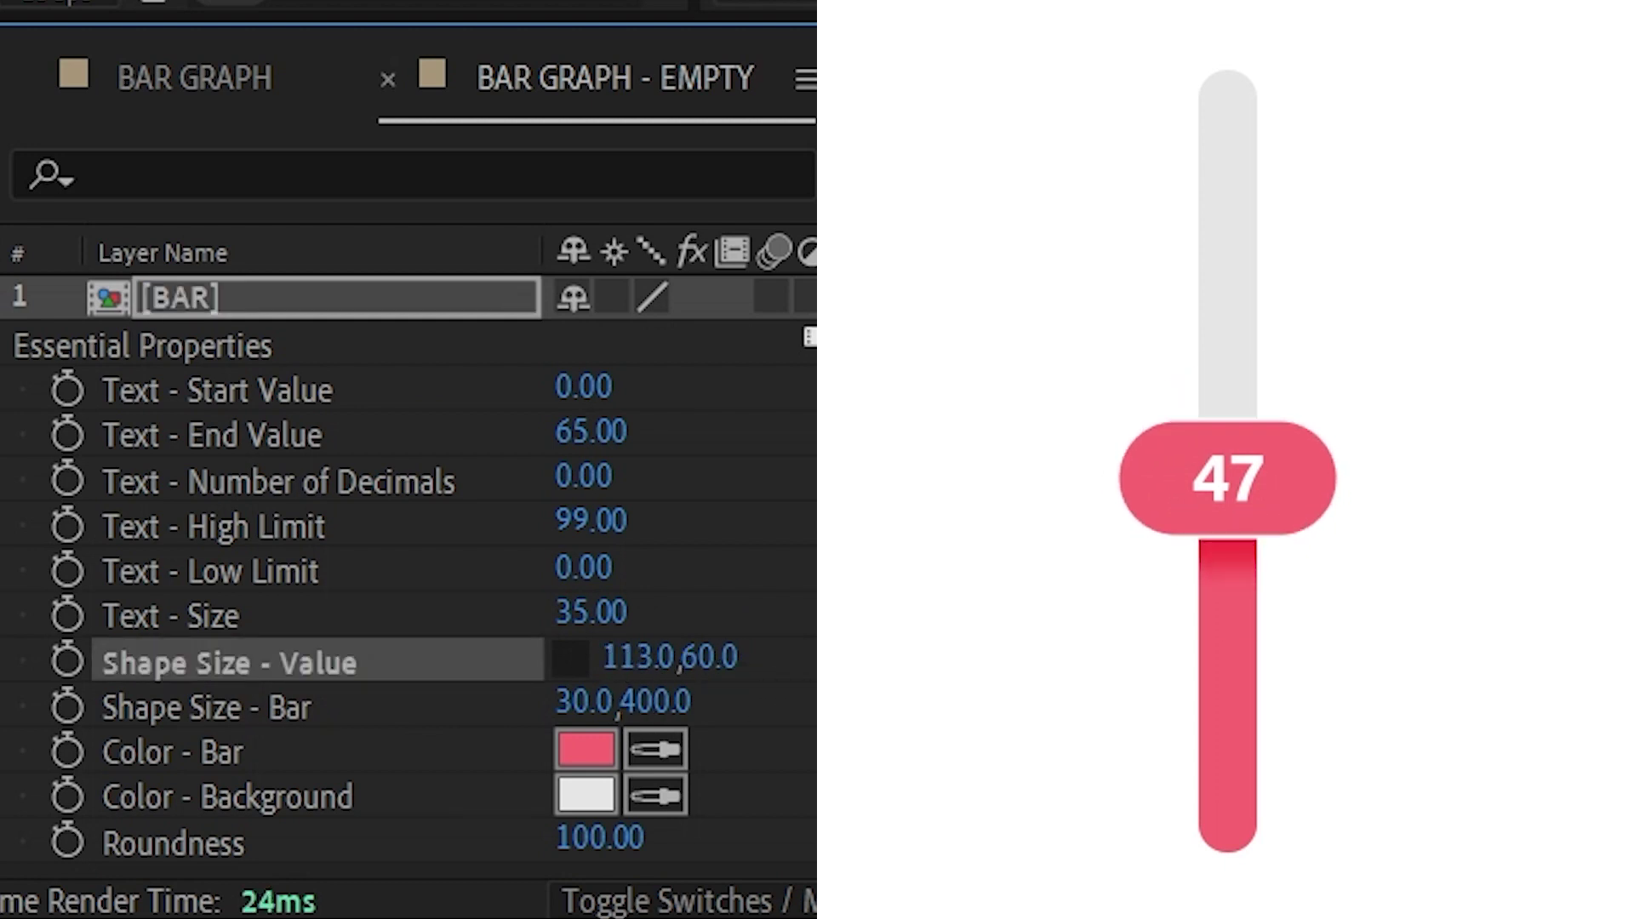
{"action": "key", "text": "ctrl+z"}
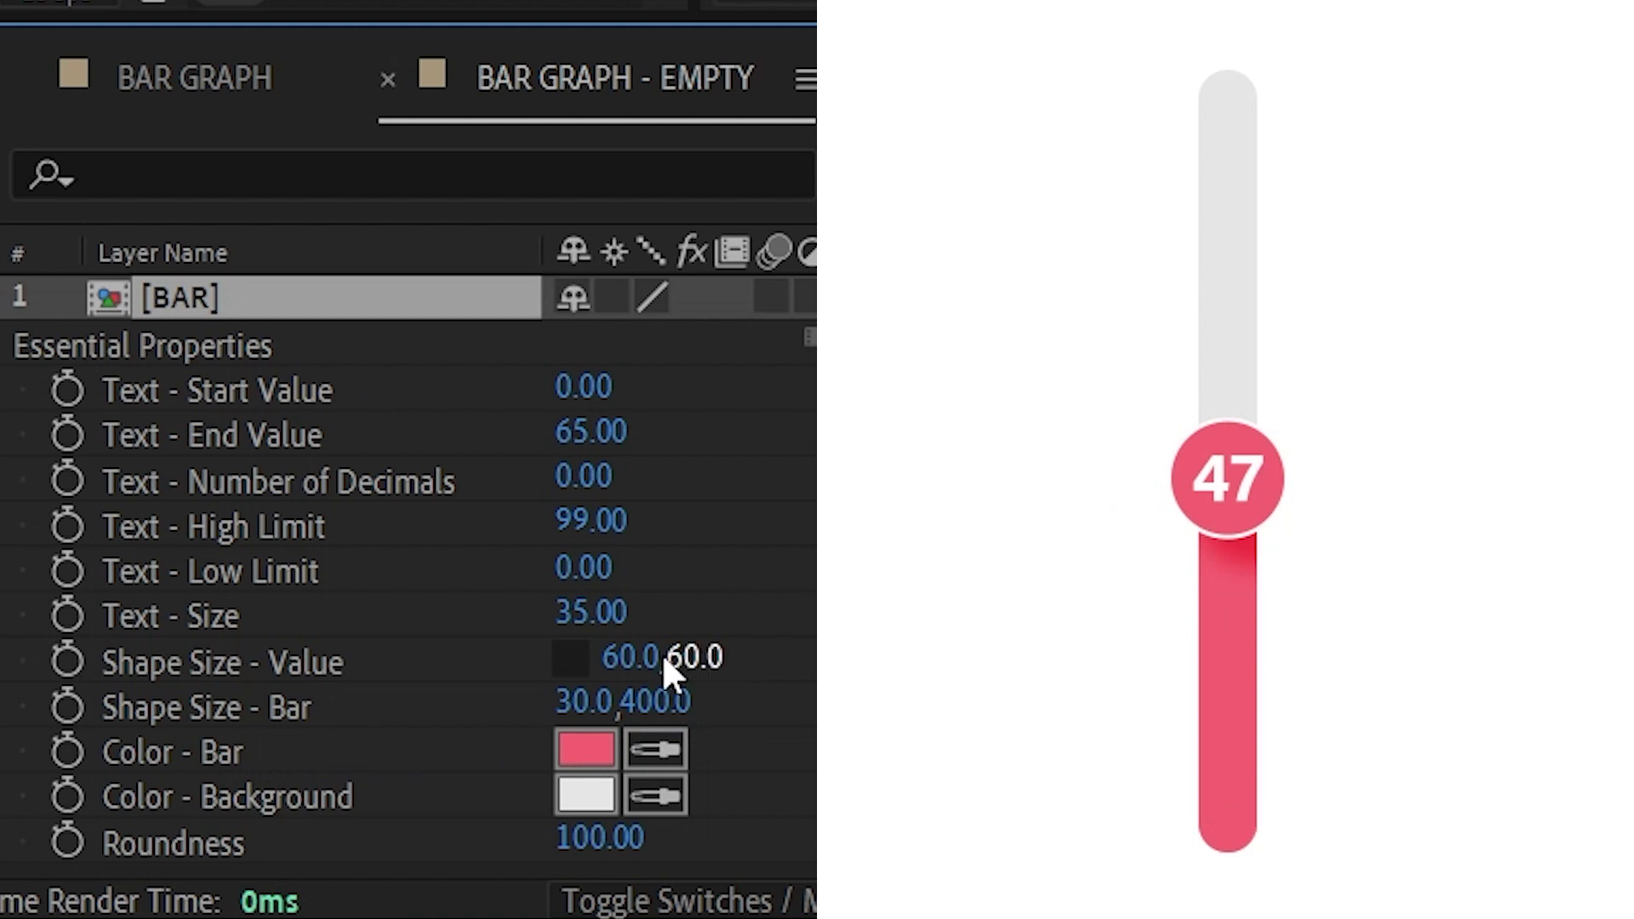
{"action": "left_click_drag", "start_coordinate": [591, 705], "coordinate": [517, 764]}
{"action": "key", "text": "ctrl+z"}
- Change the BAR layer's Color - Bar to a medium violet-blue
{"action": "left_click", "coordinate": [586, 746]}
{"action": "left_click_drag", "start_coordinate": [983, 341], "coordinate": [983, 400]}
{"action": "left_click", "coordinate": [1404, 170]}
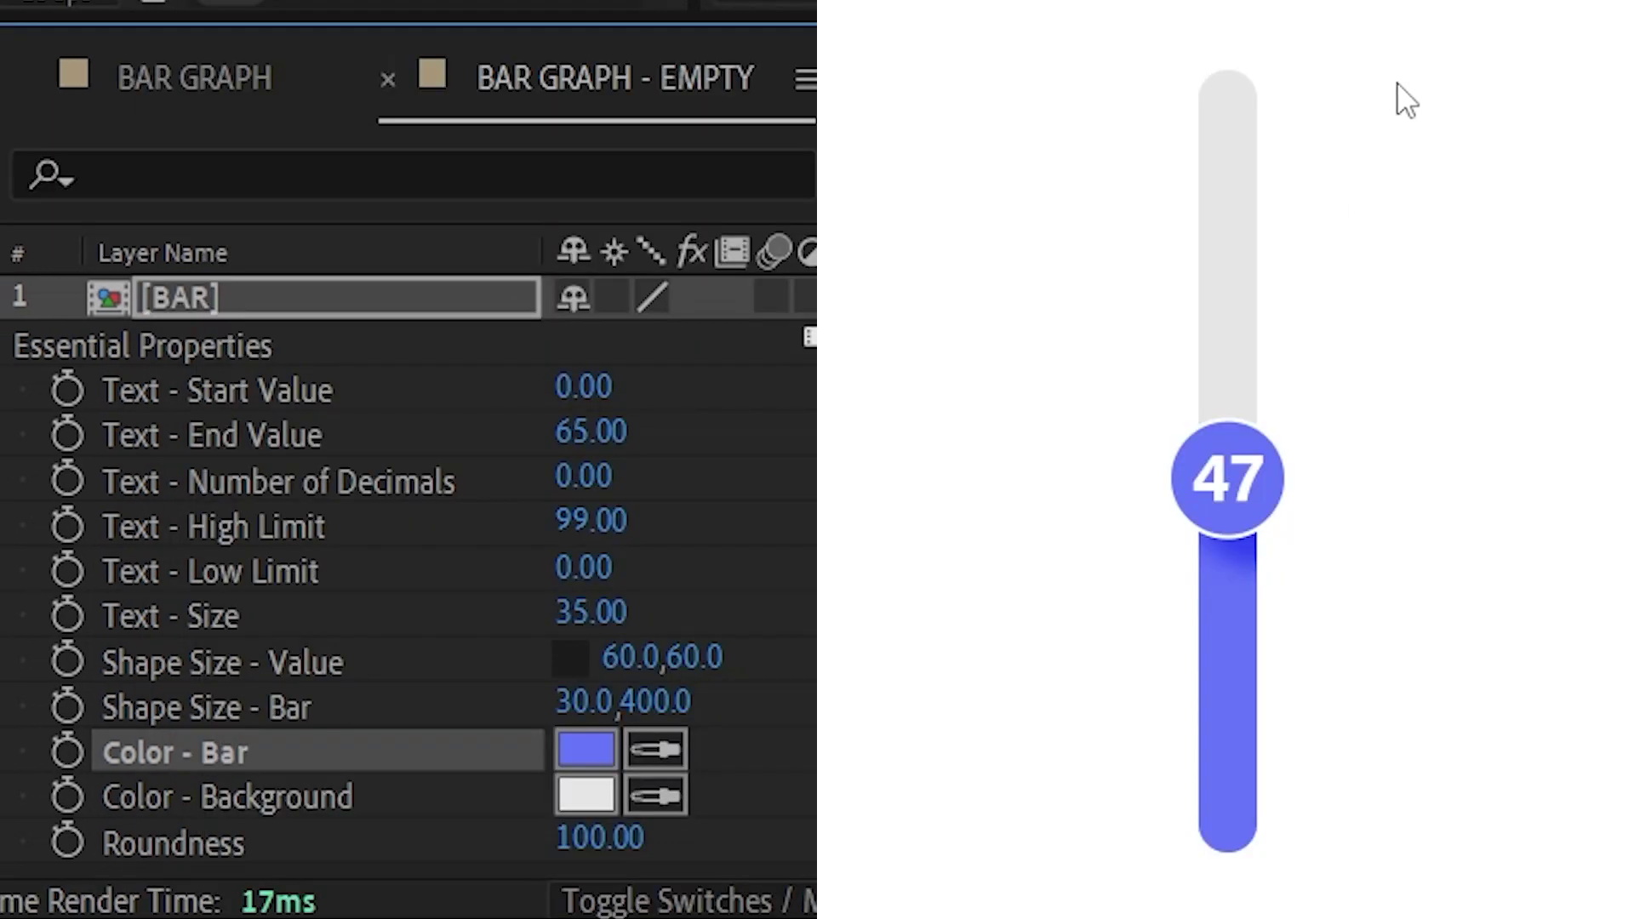
- Change the BAR layer's Color - Background to a light pink
{"action": "left_click", "coordinate": [586, 795]}
{"action": "left_click", "coordinate": [423, 161]}
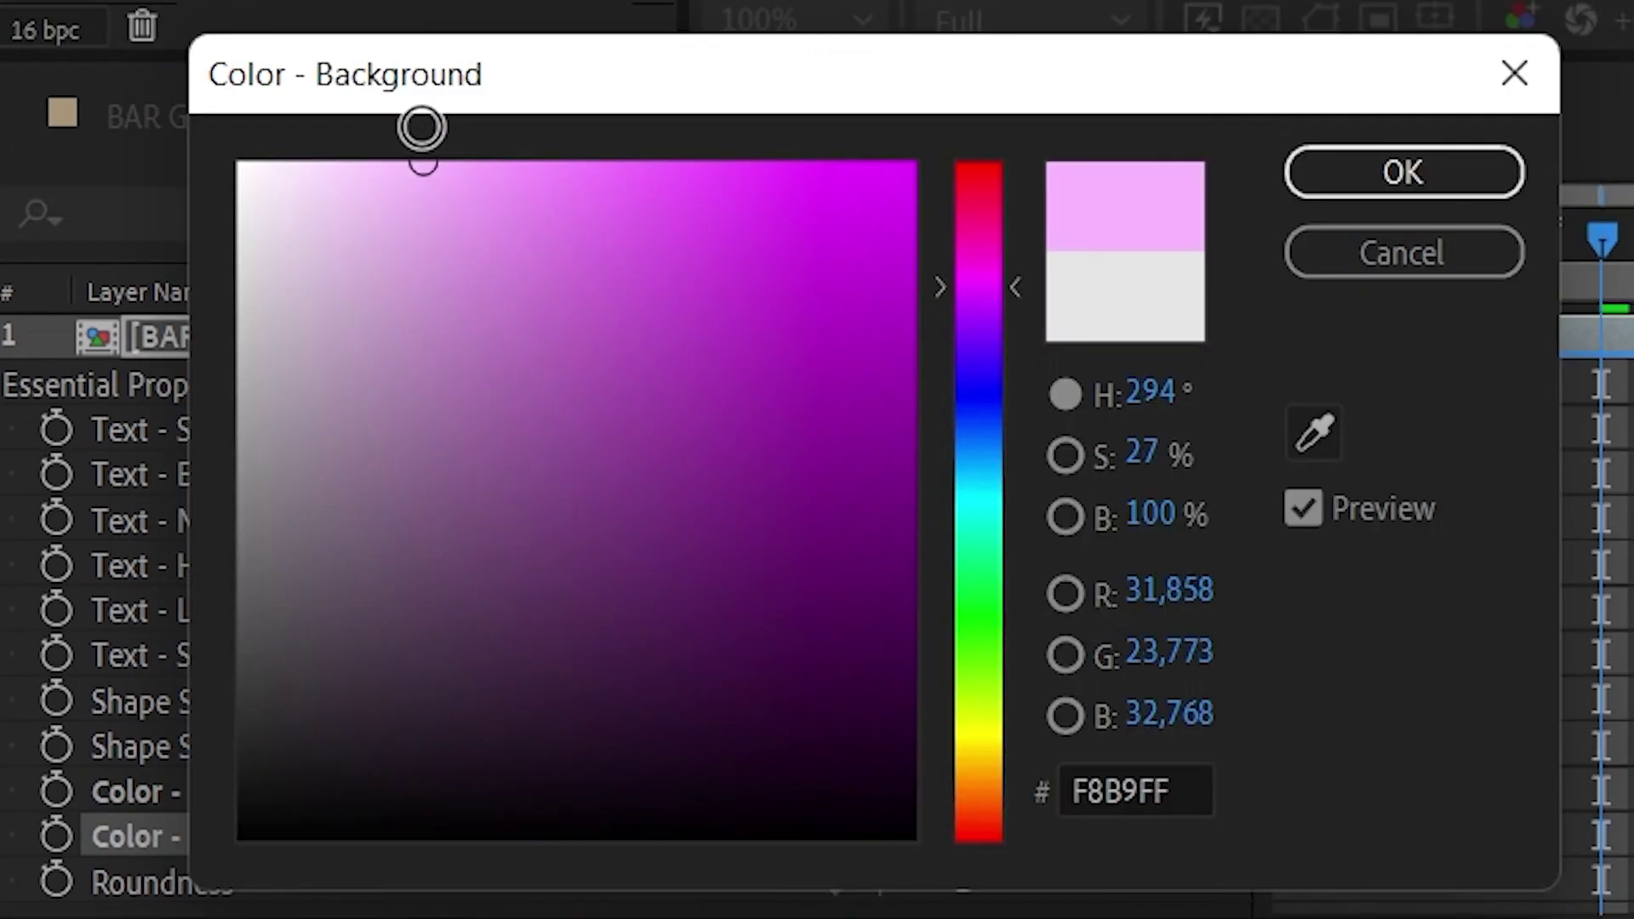
{"action": "left_click", "coordinate": [401, 160]}
{"action": "left_click", "coordinate": [1457, 180]}
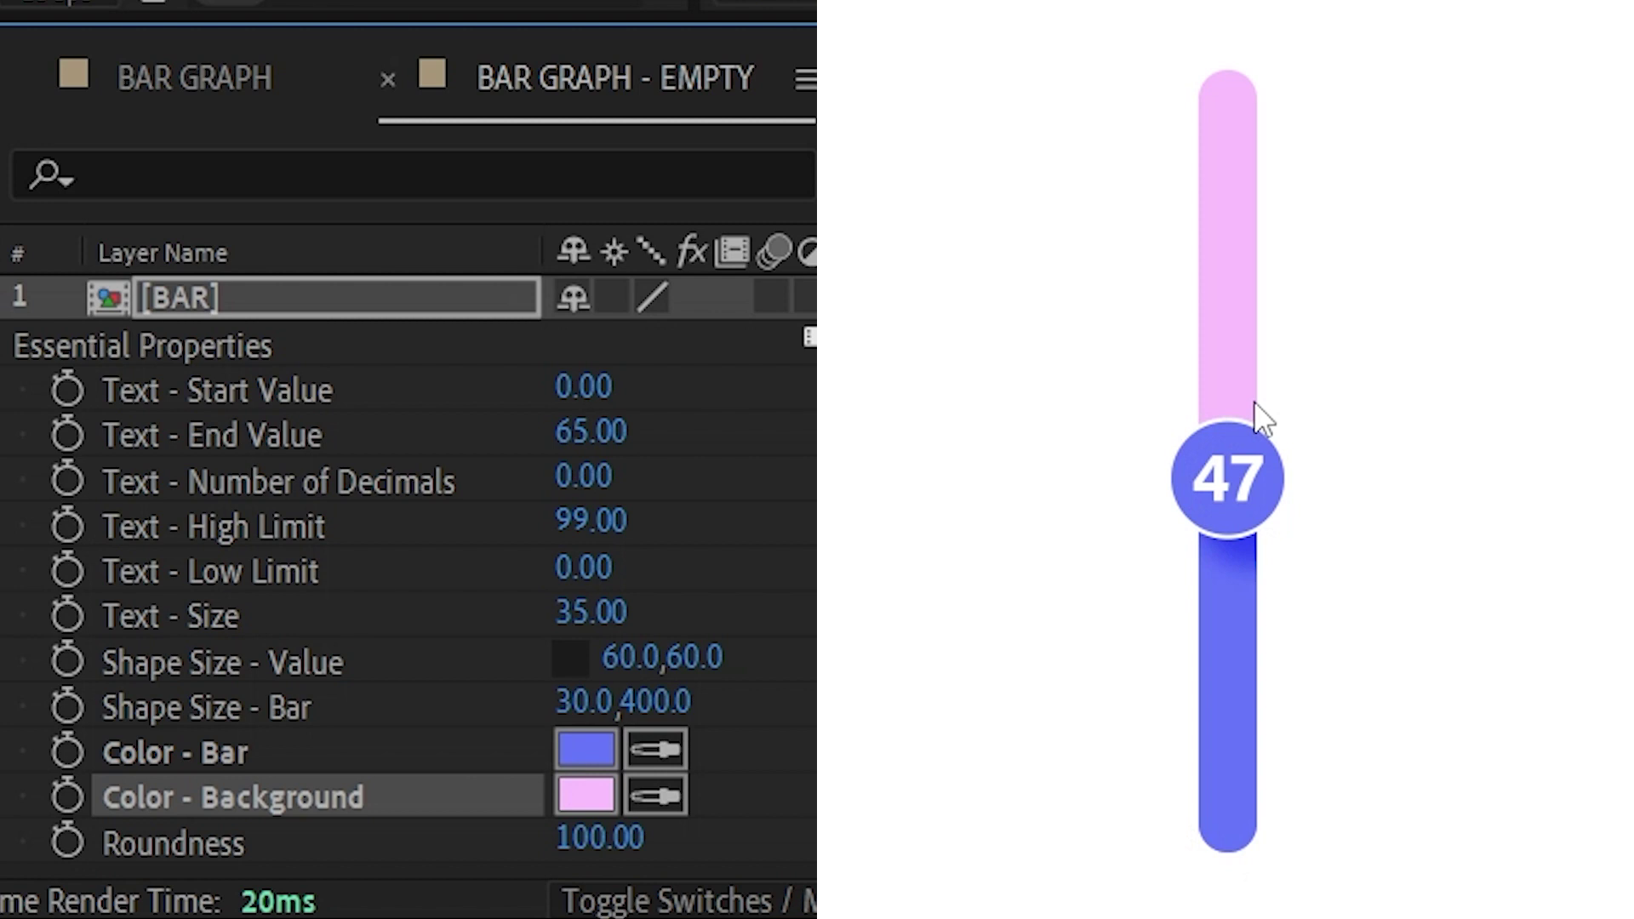
- Try a Roundness of 0 on the BAR layer and raise the value again to restore its rounded ends
{"action": "left_click", "coordinate": [598, 834]}
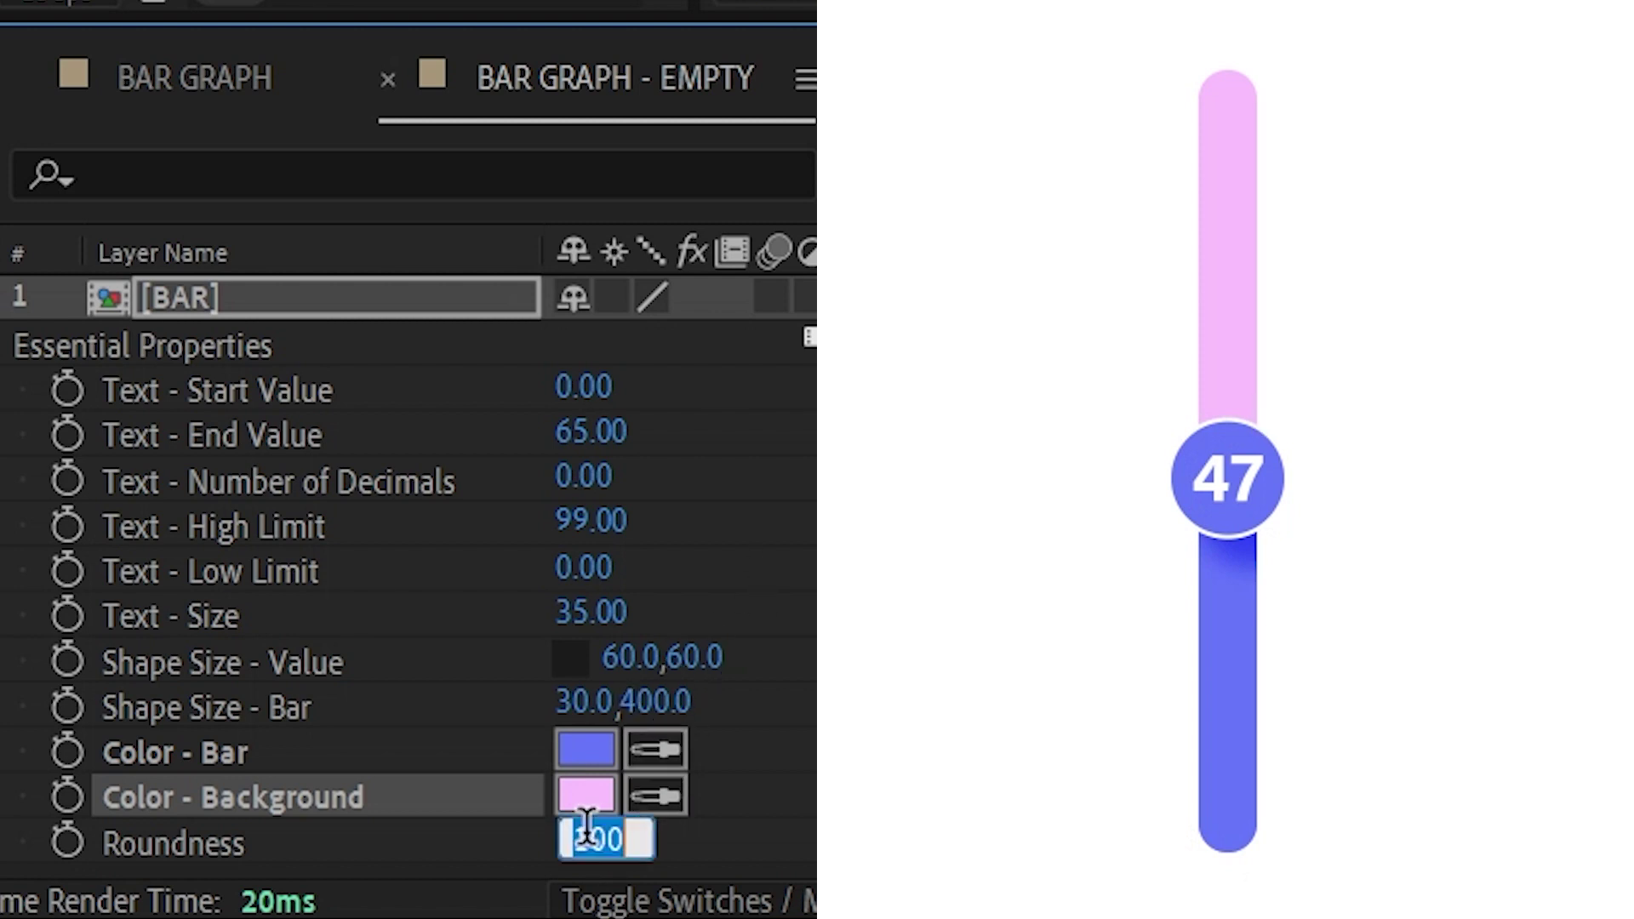
{"action": "key", "text": "Return"}
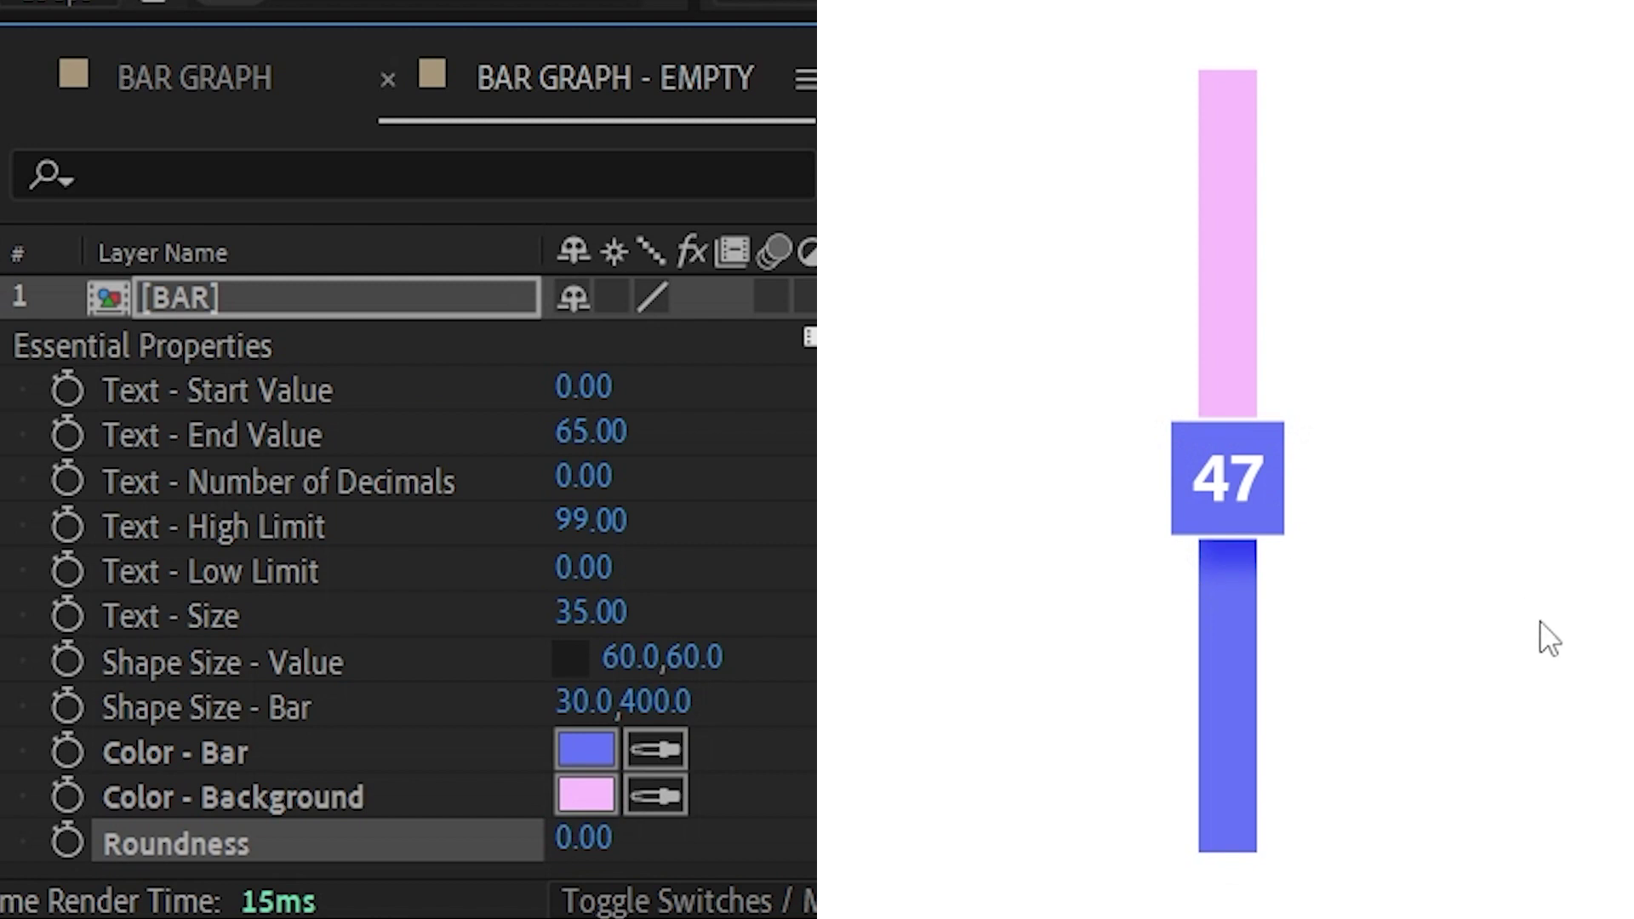
{"action": "left_click_drag", "start_coordinate": [583, 836], "coordinate": [751, 841]}
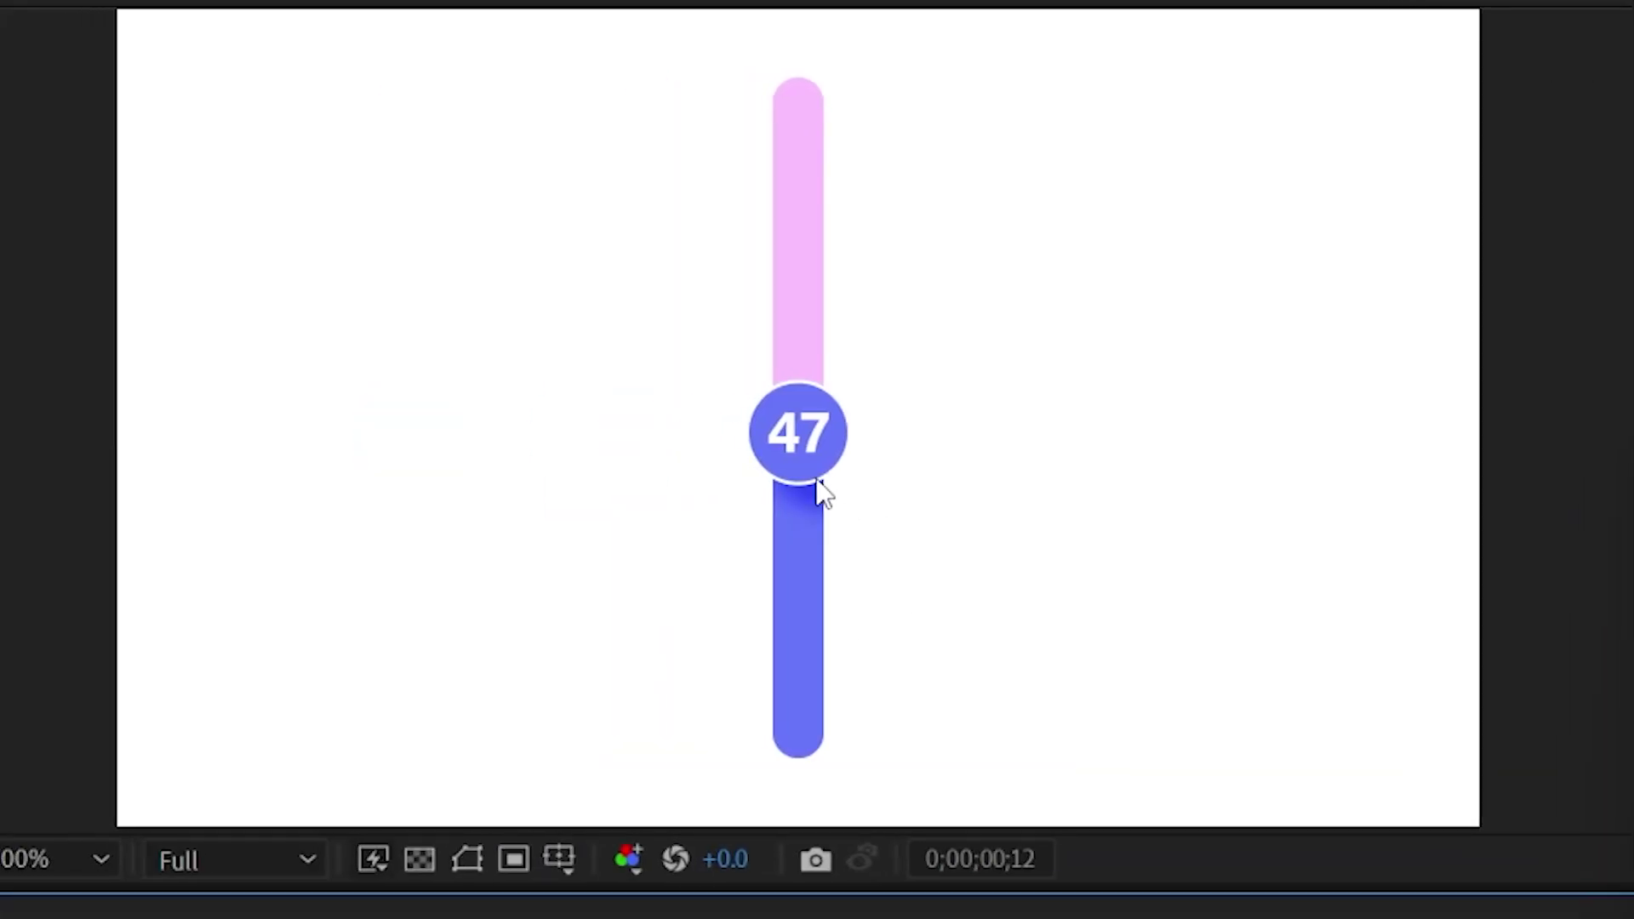
- Scale the BAR layer up to over three times its size and turn on Collapse Transformations for it
{"action": "left_click_drag", "start_coordinate": [984, 416], "coordinate": [1382, 436]}
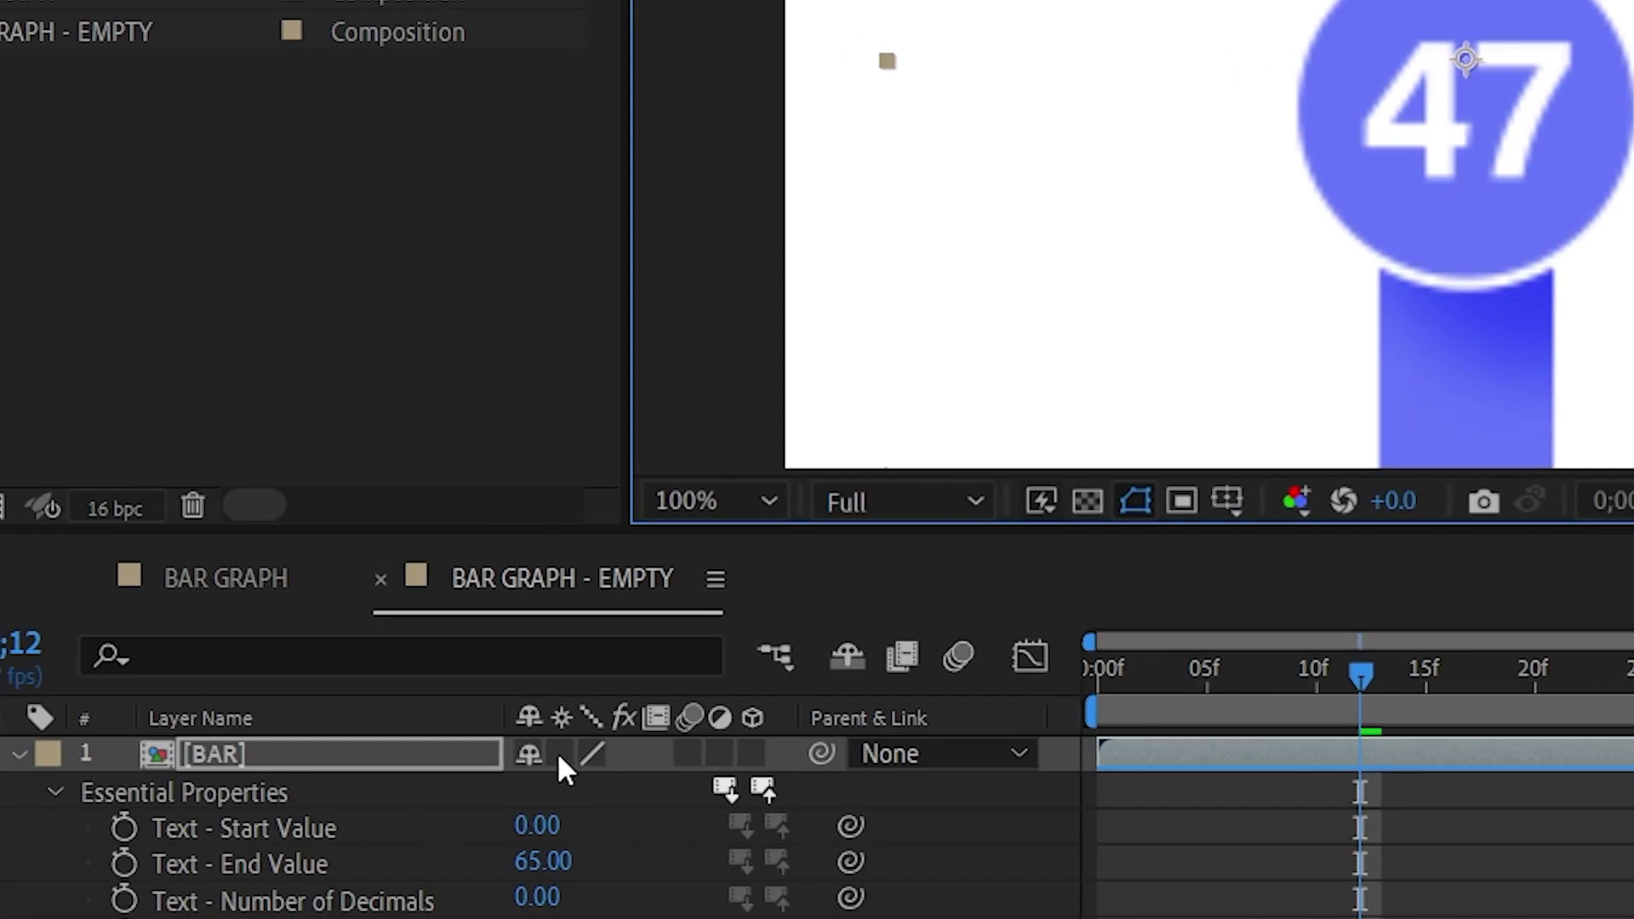
{"action": "left_click", "coordinate": [559, 755]}
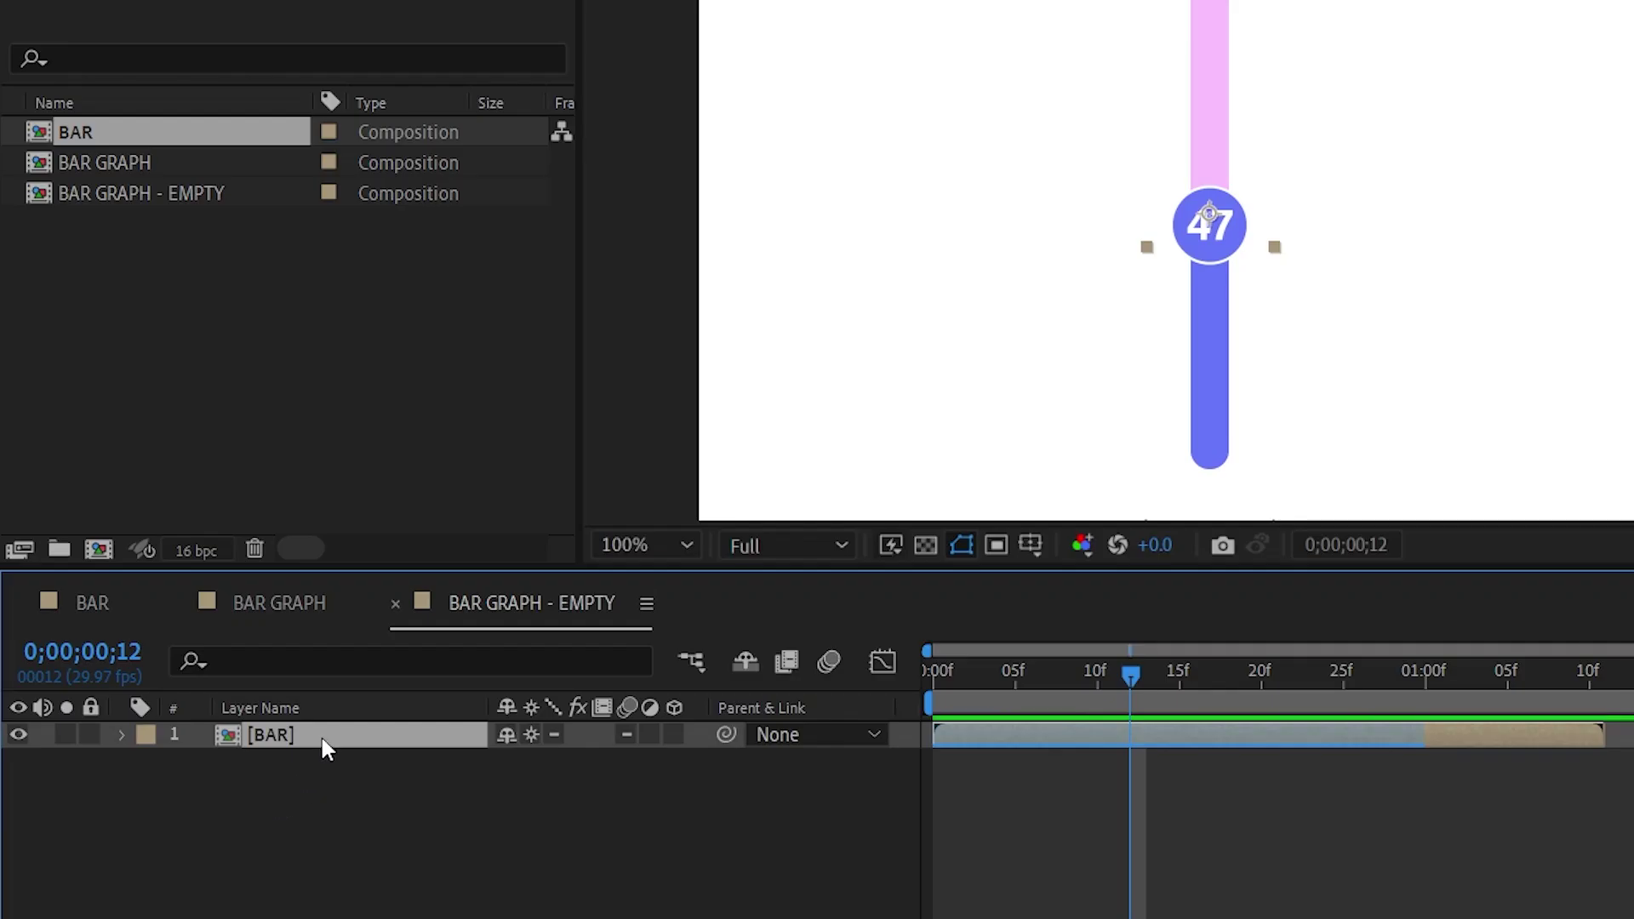
- Delete the customized BAR layer and add a fresh BAR composition to BAR GRAPH - EMPTY
{"action": "key", "text": "Delete"}
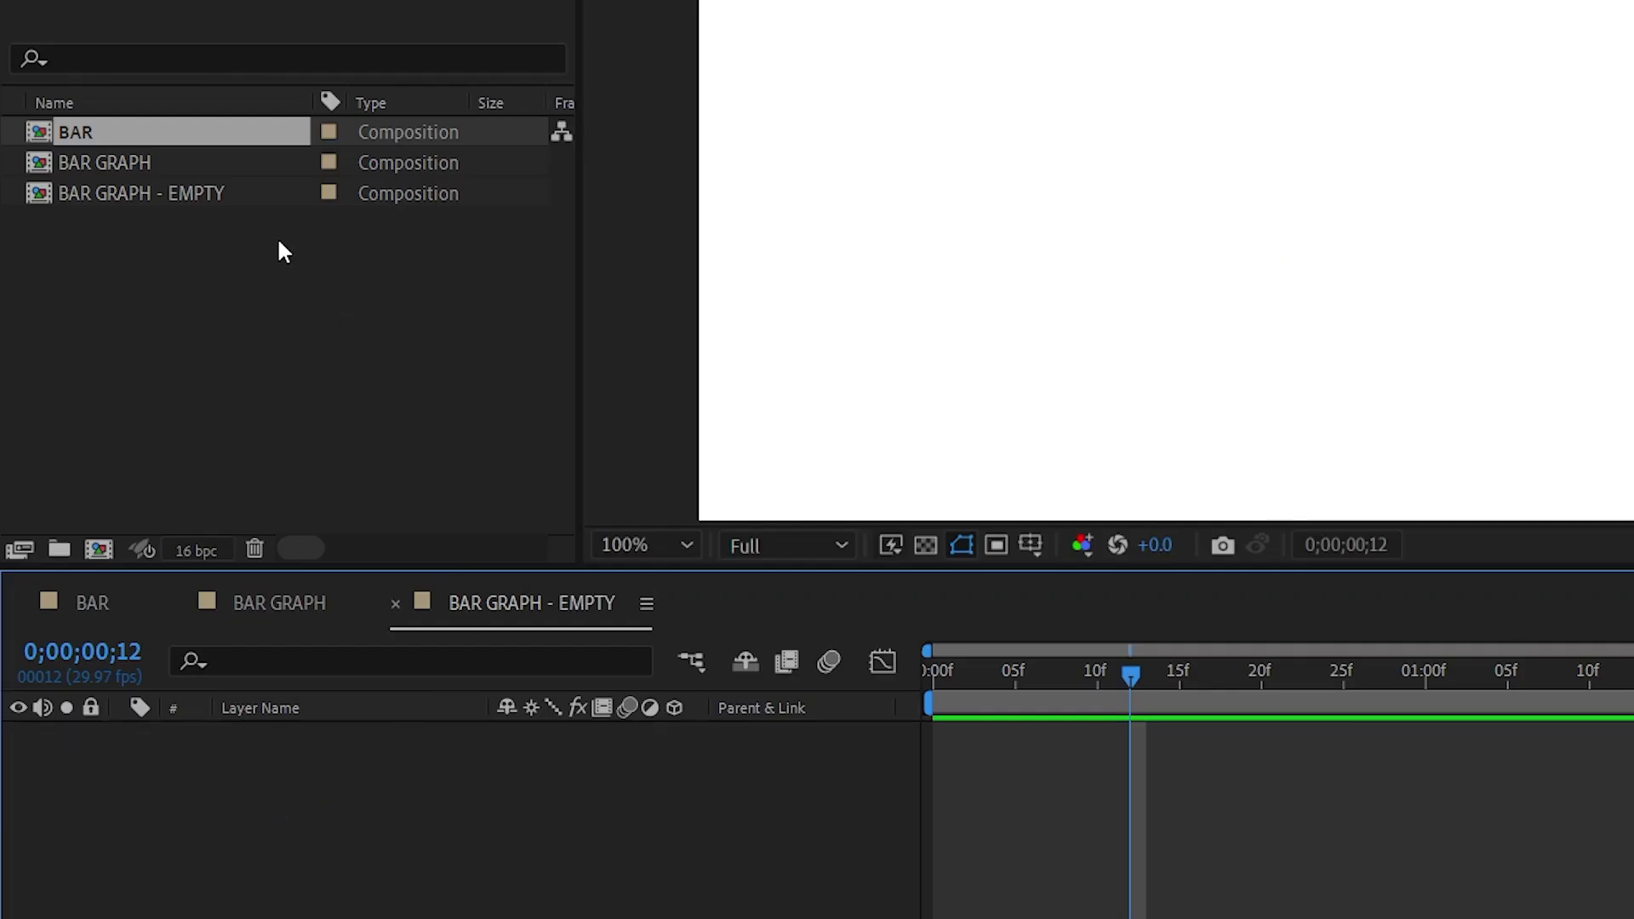
{"action": "left_click_drag", "start_coordinate": [170, 132], "coordinate": [581, 865]}
{"action": "left_click_drag", "start_coordinate": [580, 860], "coordinate": [581, 856]}
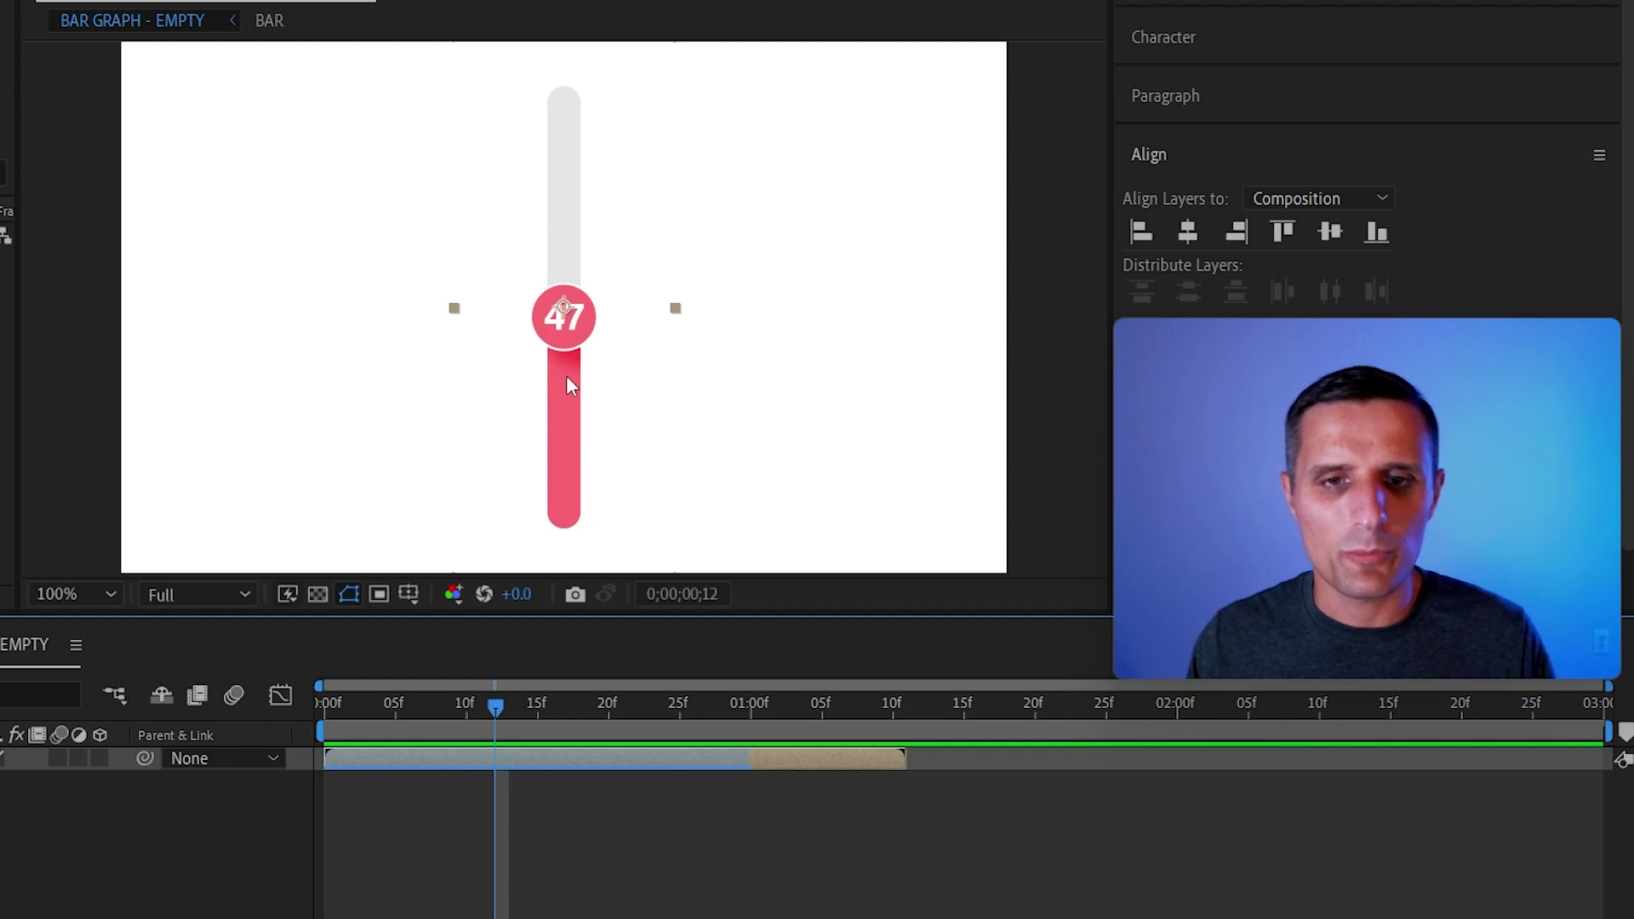
- Duplicate the BAR layer four times and spread the five bars across the composition
{"action": "left_click_drag", "start_coordinate": [565, 375], "coordinate": [774, 410]}
{"action": "key", "text": "ctrl+d"}
{"action": "key", "text": "ctrl+d"}
{"action": "key", "text": "ctrl+d"}
{"action": "key", "text": "ctrl+d"}
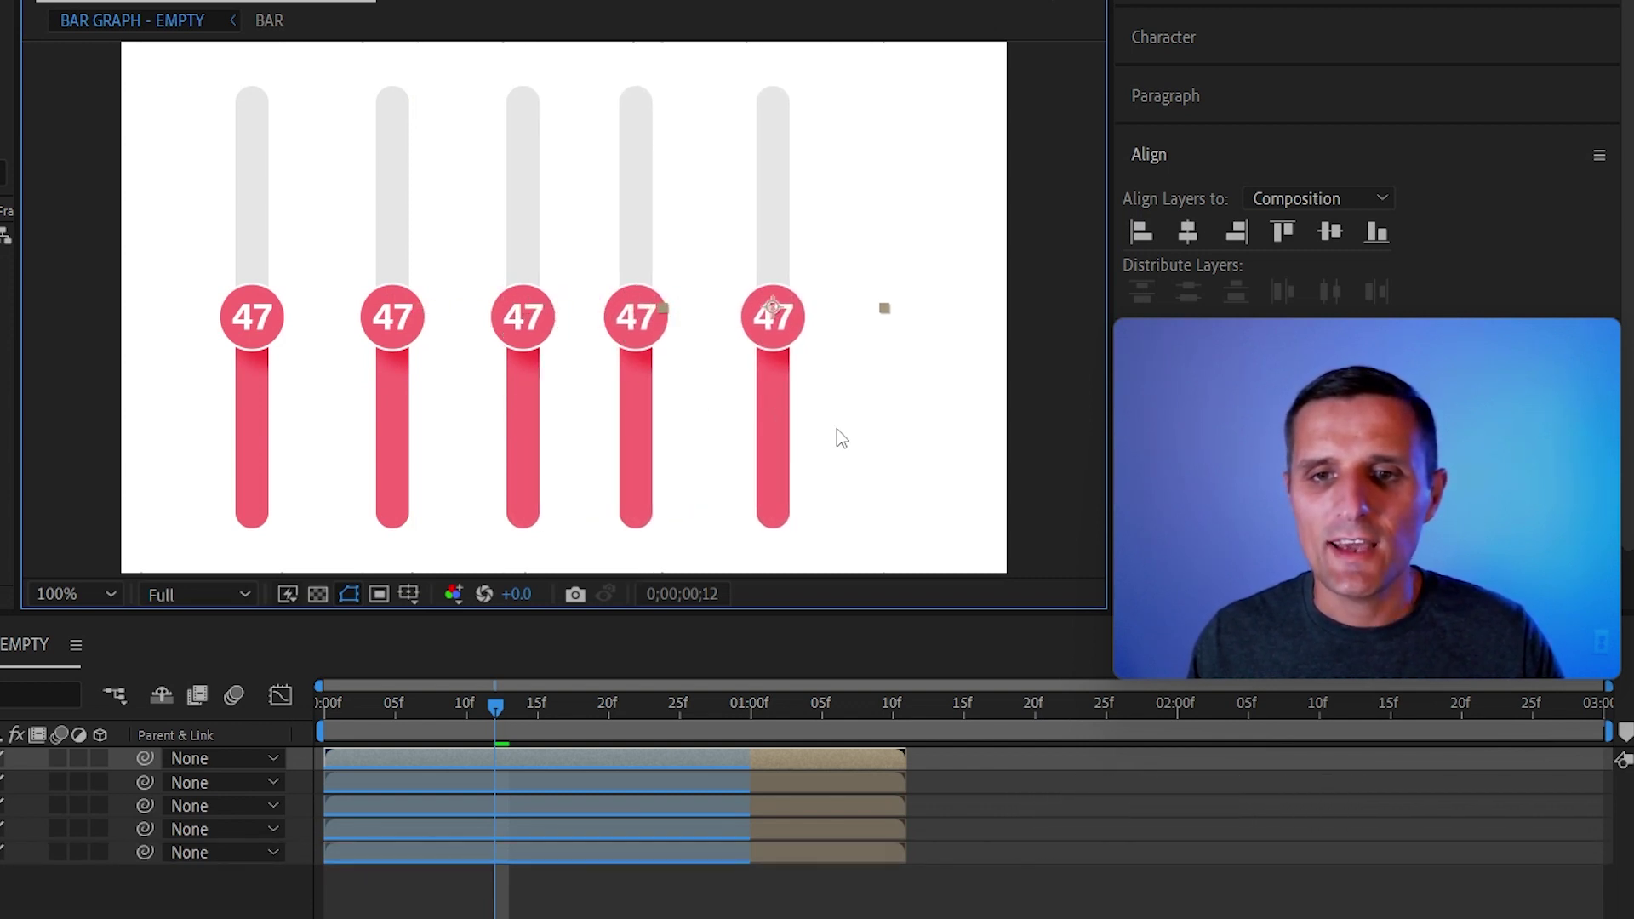
- Align the rightmost BAR layer to the composition's right edge and nudge it inward
{"action": "left_click", "coordinate": [1237, 238]}
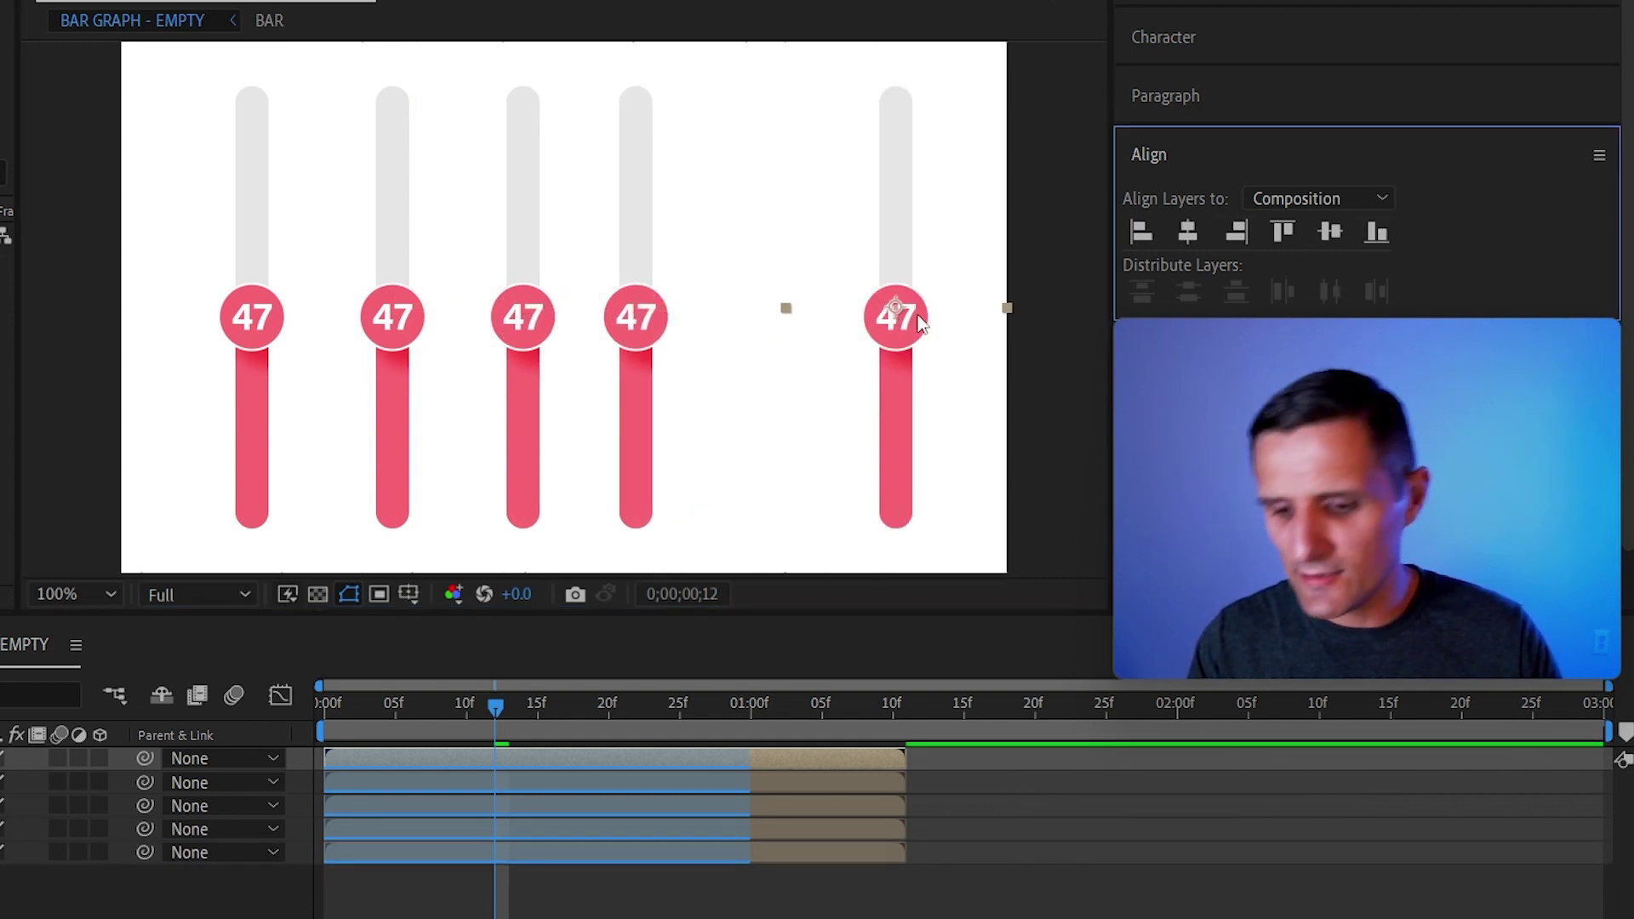
{"action": "left_click_drag", "start_coordinate": [955, 324], "coordinate": [922, 324]}
{"action": "key", "text": "shift+Left"}
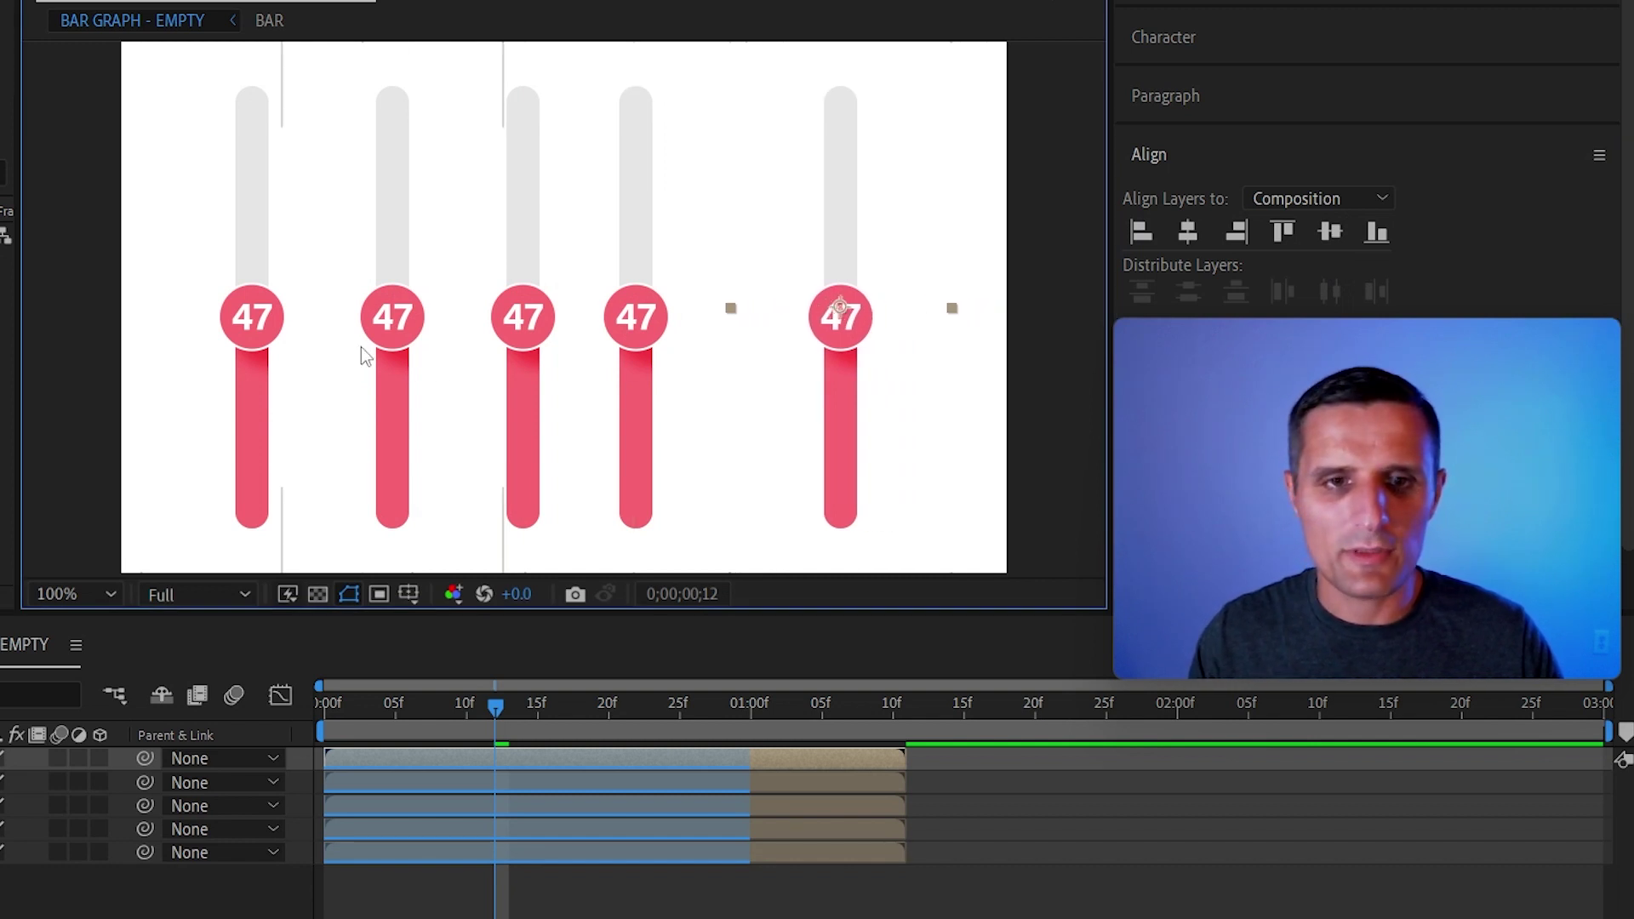
- Align the leftmost BAR layer to the composition's left edge and nudge it inward to match the margin on the other side
{"action": "left_click", "coordinate": [255, 348]}
{"action": "left_click", "coordinate": [1137, 235]}
{"action": "key", "text": "shift+Right"}
{"action": "key", "text": "shift+Right"}
{"action": "key", "text": "shift+Right"}
{"action": "key", "text": "shift+Right"}
{"action": "key", "text": "shift+Right"}
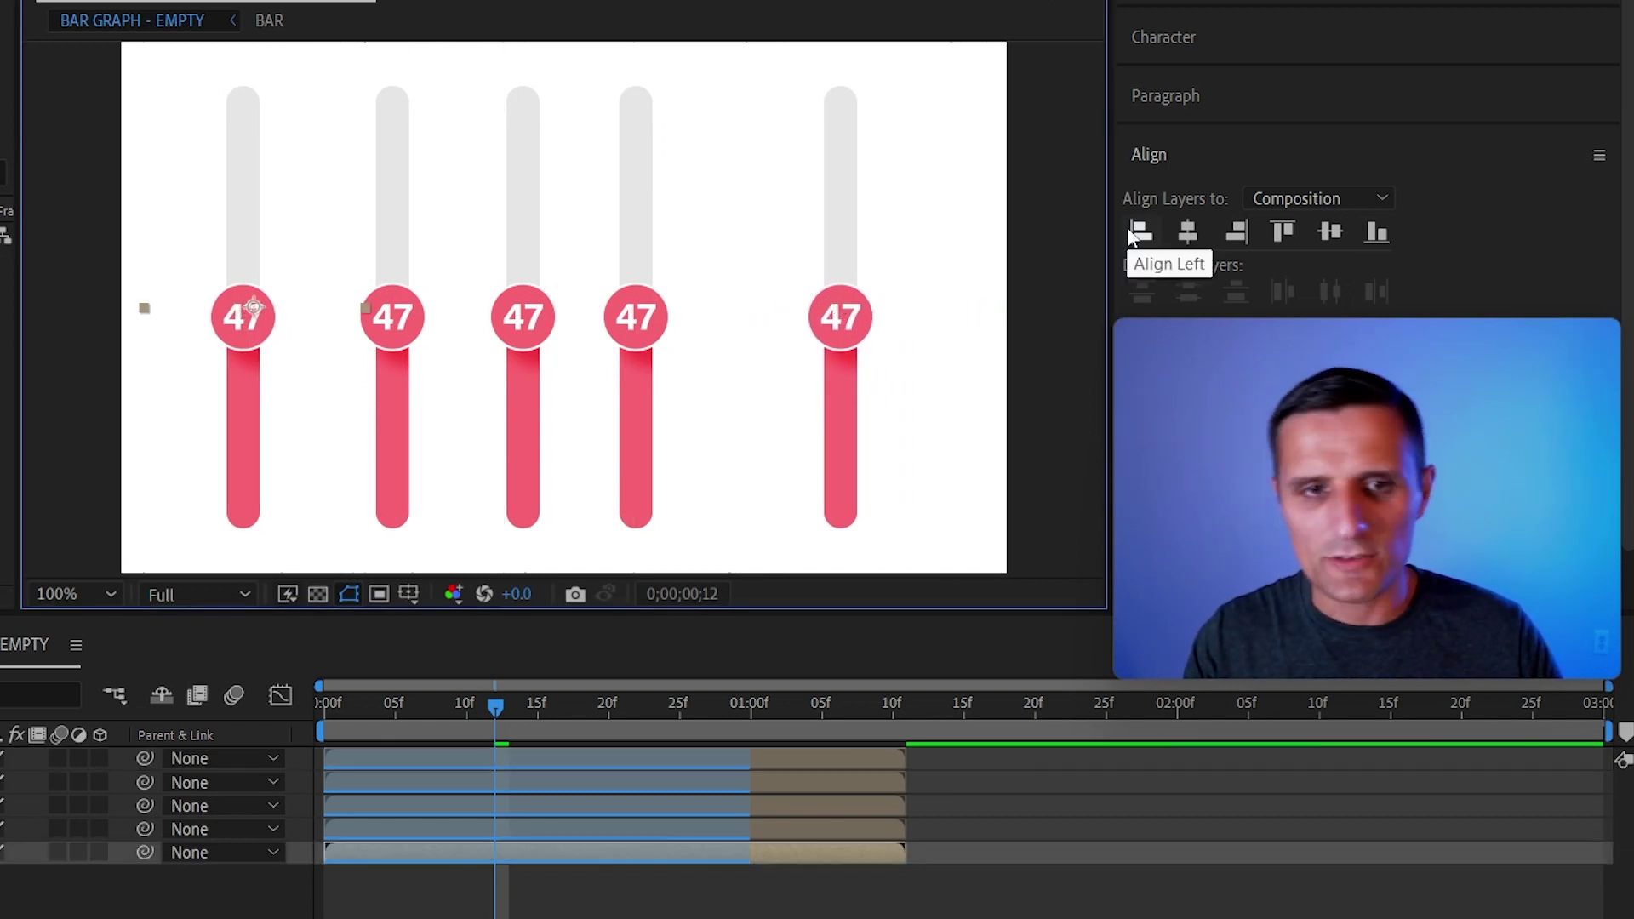
- Select all five BAR layers and distribute them evenly across the horizontal direction
{"action": "left_click_drag", "start_coordinate": [932, 200], "coordinate": [914, 222]}
{"action": "key", "text": "ctrl+z"}
{"action": "left_click_drag", "start_coordinate": [1013, 156], "coordinate": [196, 337]}
{"action": "left_click", "coordinate": [1377, 293]}
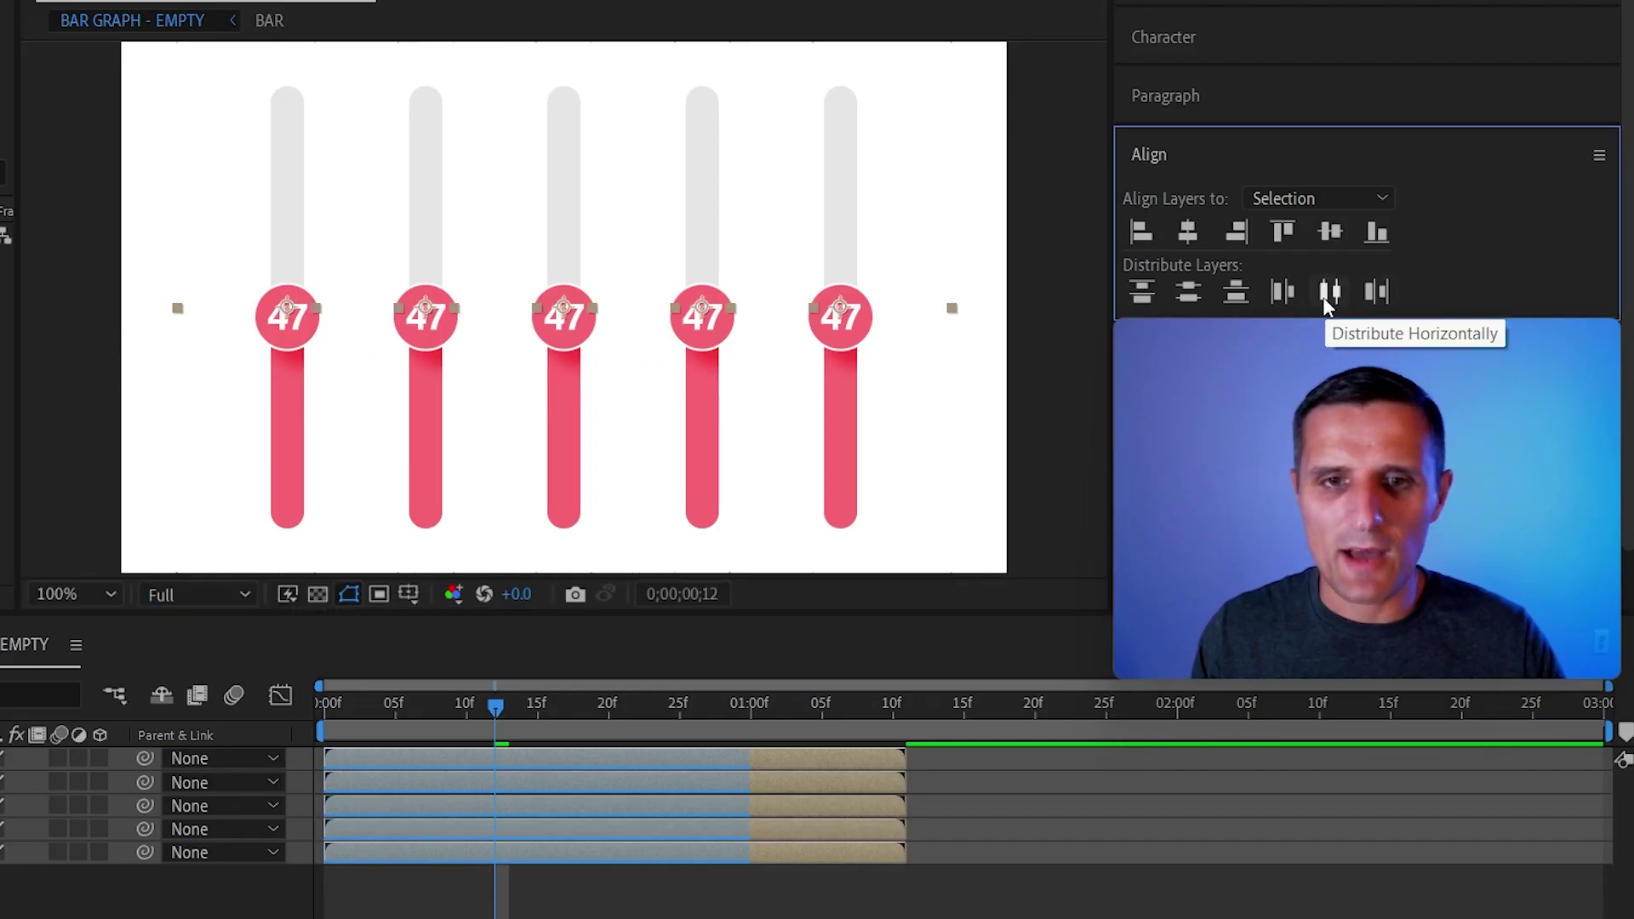
{"action": "left_click", "coordinate": [260, 894]}
{"action": "left_click_drag", "start_coordinate": [664, 704], "coordinate": [622, 723]}
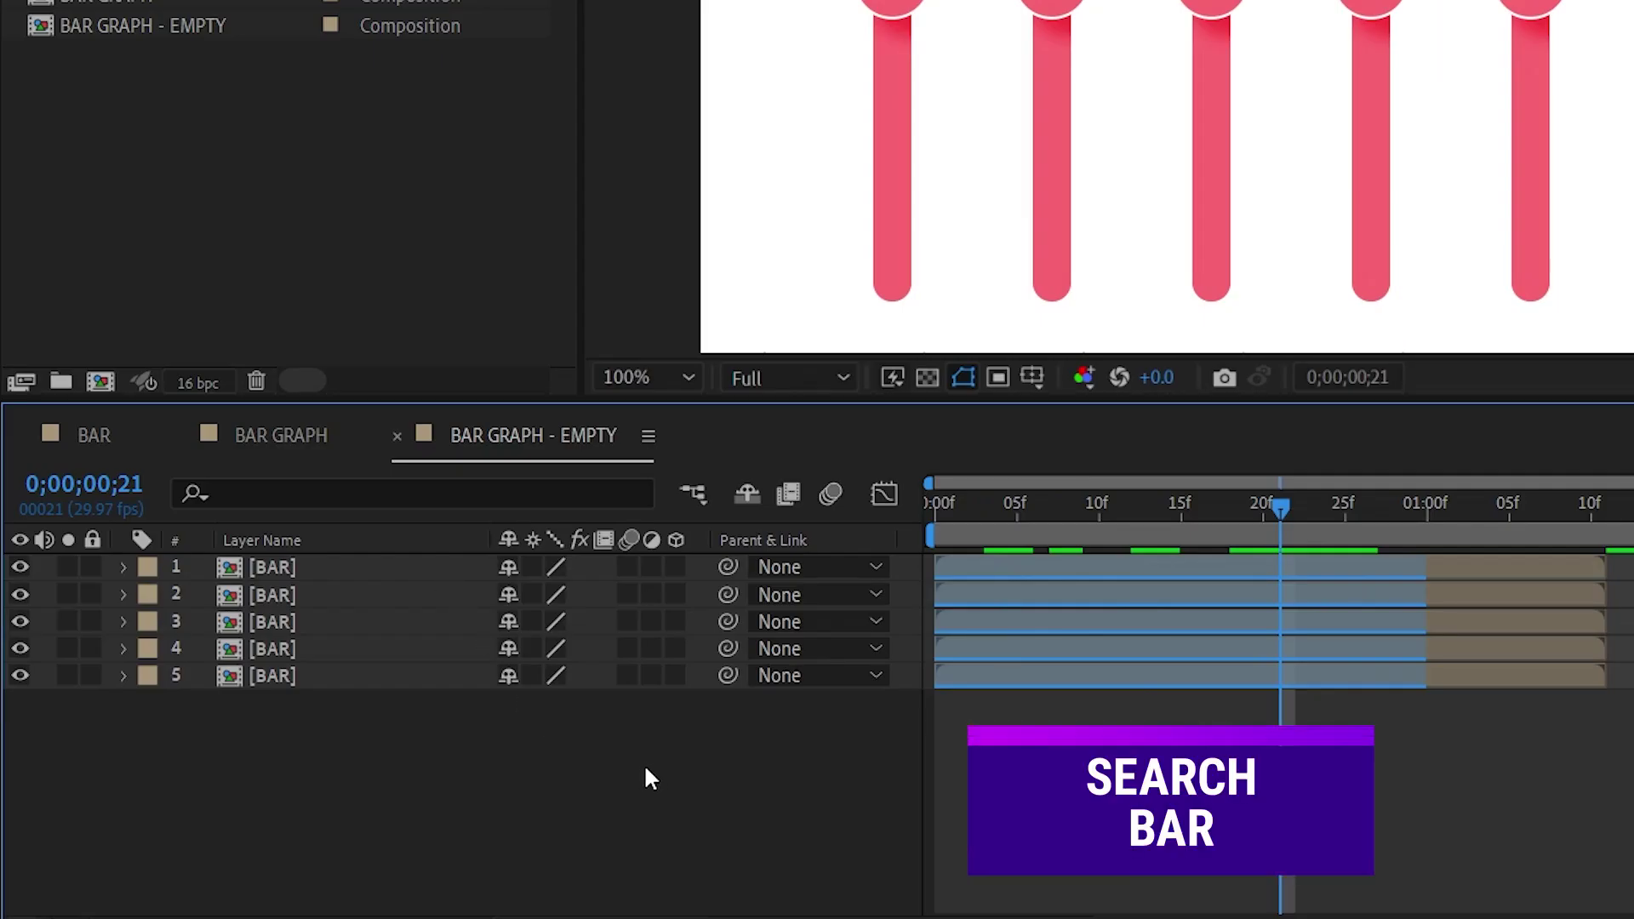
- Filter the timeline by "bar color" and set Color - Bar to yellow, coral, green and purple on BAR layers 5, 4, 2 and 1
{"action": "key", "text": "ctrl+f"}
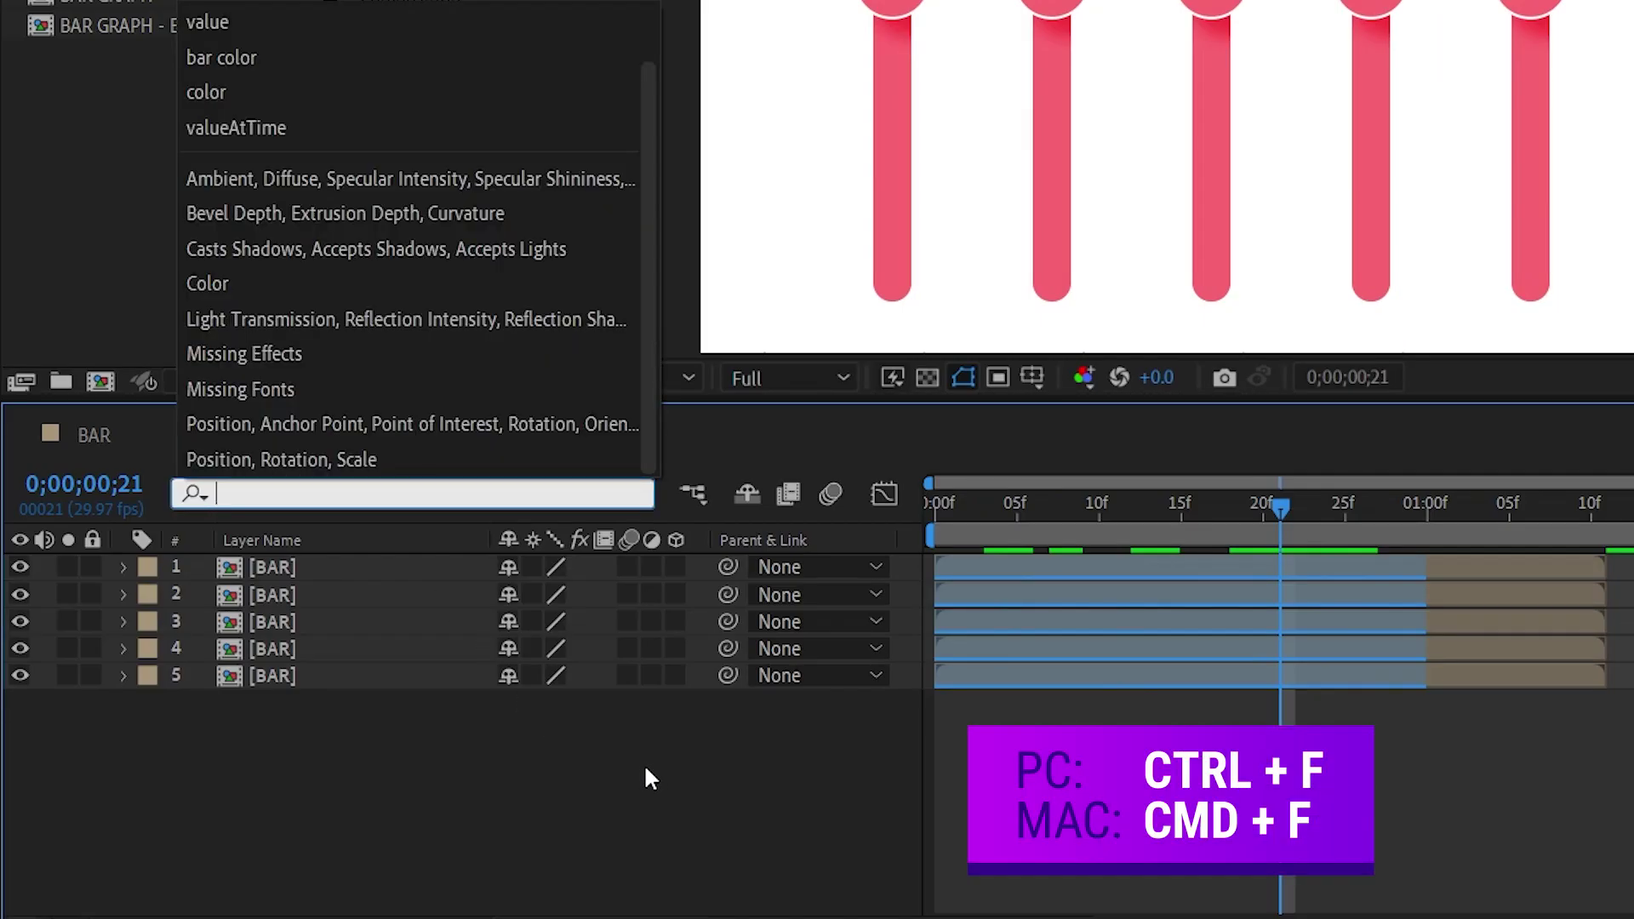
{"action": "type", "text": "bar color"}
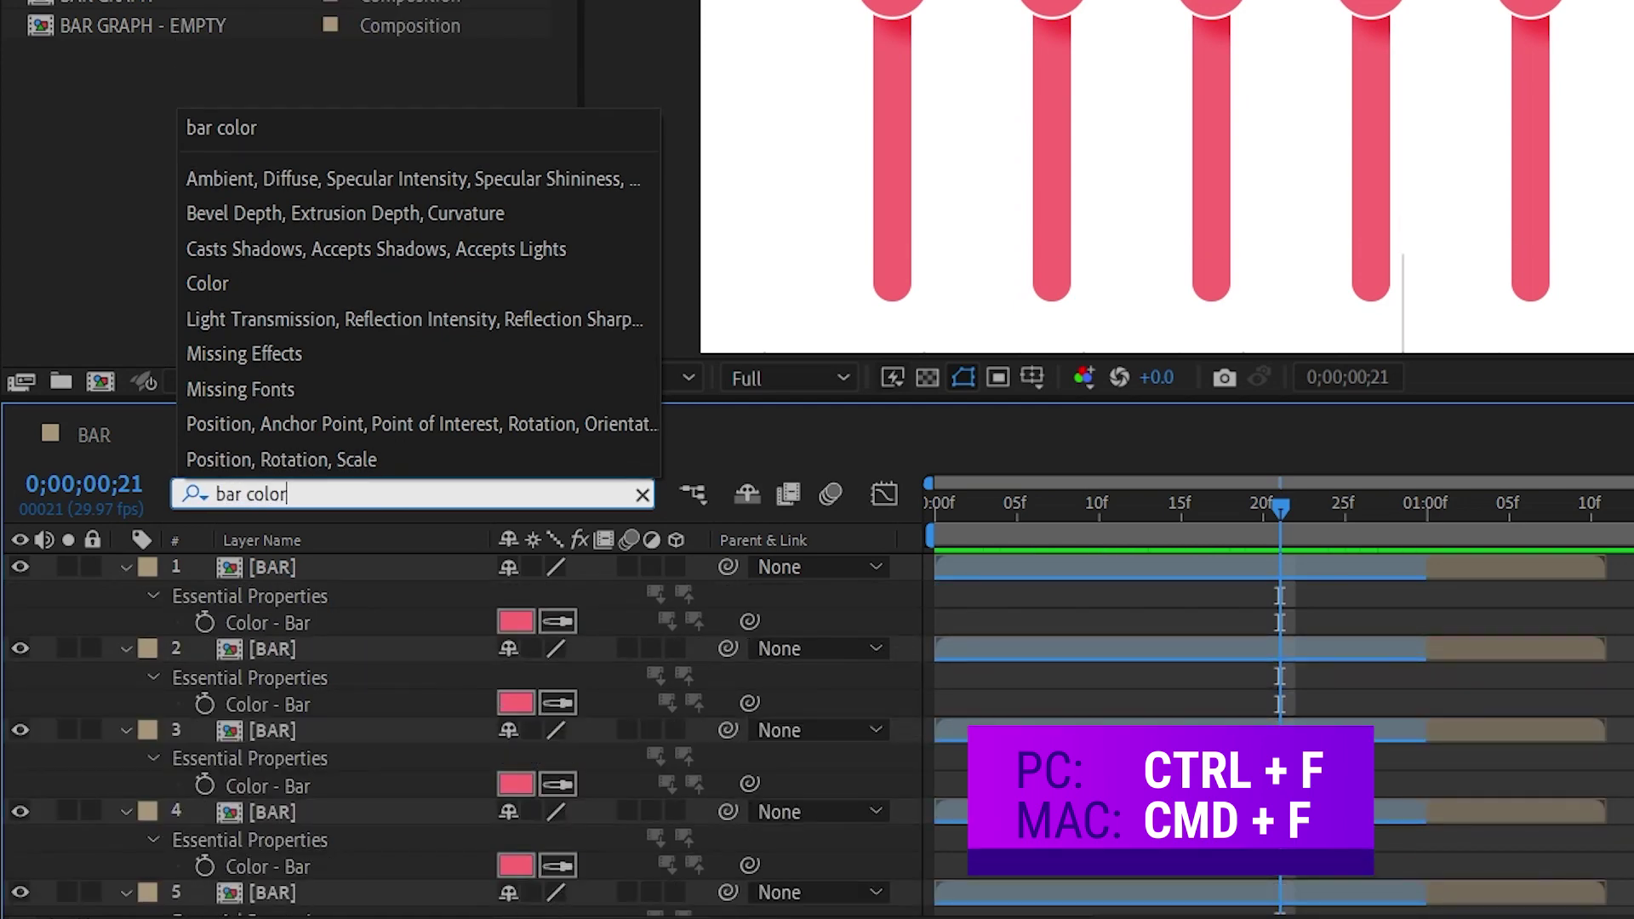
{"action": "scroll", "coordinate": [600, 744], "scroll_direction": "down", "scroll_amount": 1}
{"action": "scroll", "coordinate": [600, 744], "scroll_direction": "up", "scroll_amount": 1}
{"action": "left_click", "coordinate": [555, 892]}
{"action": "scroll", "coordinate": [519, 723], "scroll_direction": "down", "scroll_amount": 1}
{"action": "left_click", "coordinate": [558, 900]}
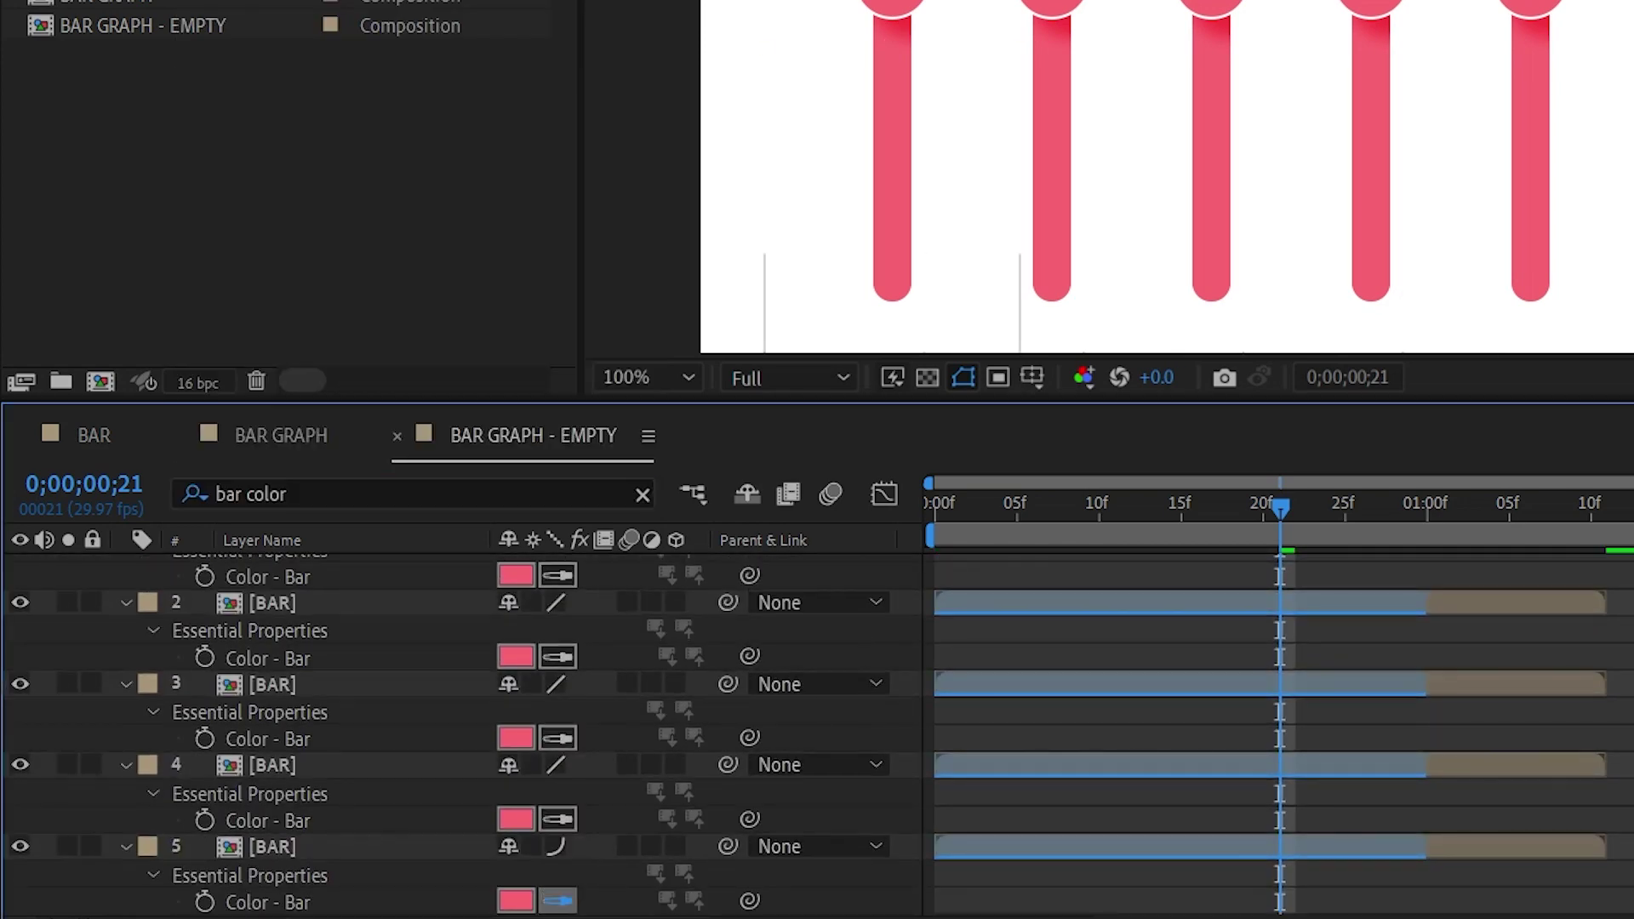
{"action": "left_click", "coordinate": [557, 819]}
{"action": "left_click", "coordinate": [557, 656]}
{"action": "scroll", "coordinate": [548, 614], "scroll_direction": "up", "scroll_amount": 1}
{"action": "left_click", "coordinate": [554, 620]}
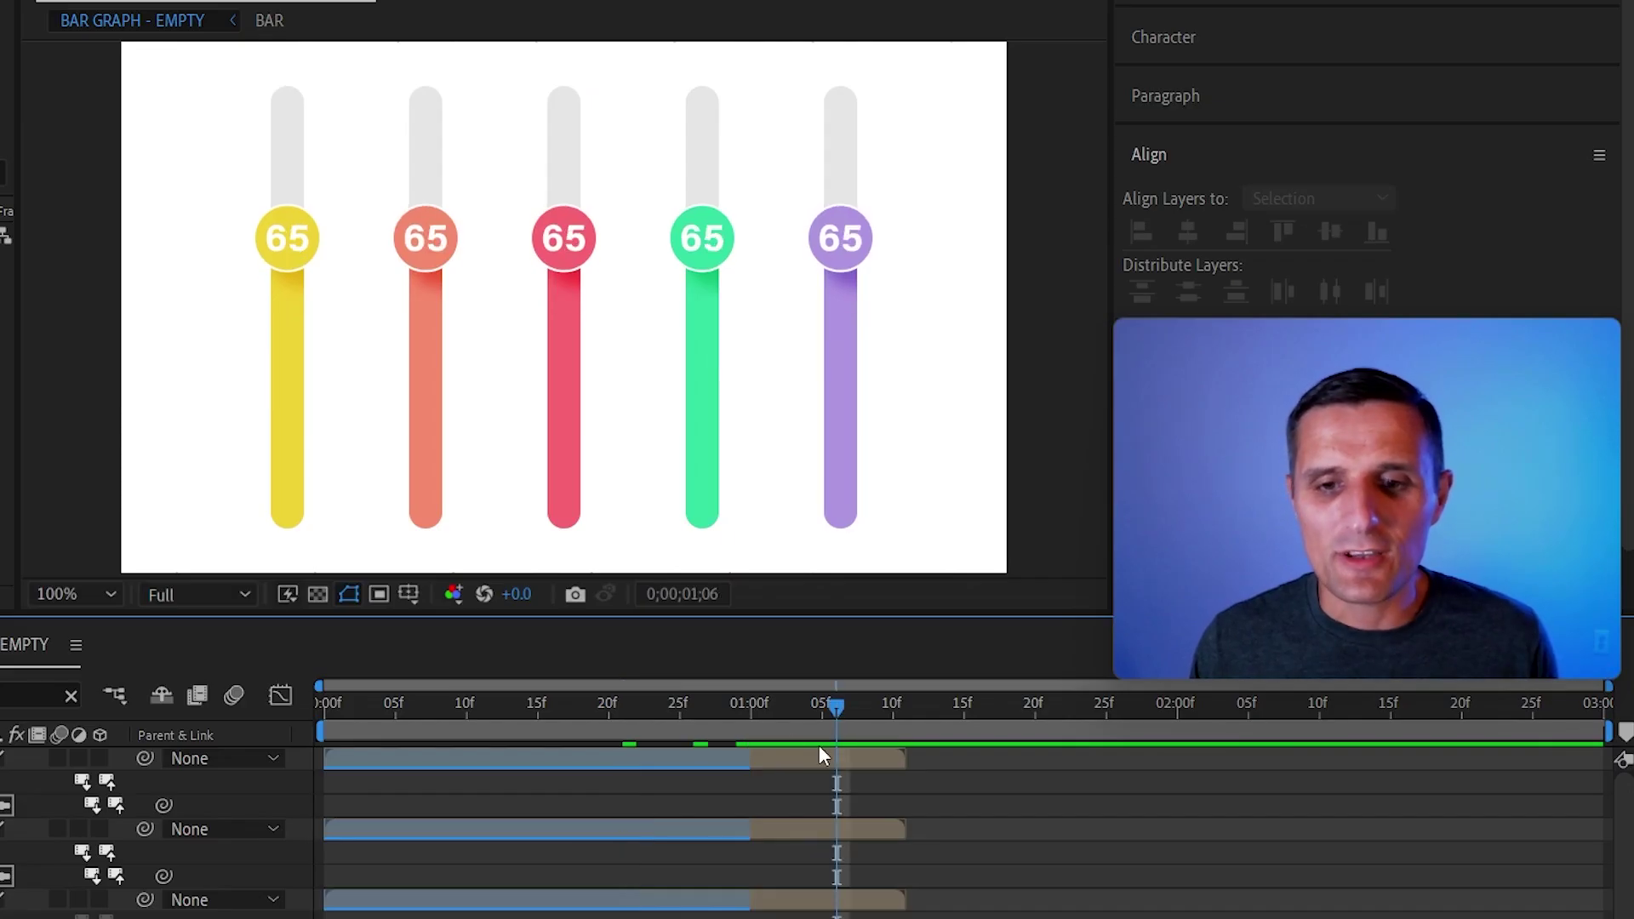
- Open the BAR composition, try a lower Roundness in the CONTROLS layer's effects, and return to BAR GRAPH - EMPTY
{"action": "double_click", "coordinate": [817, 754]}
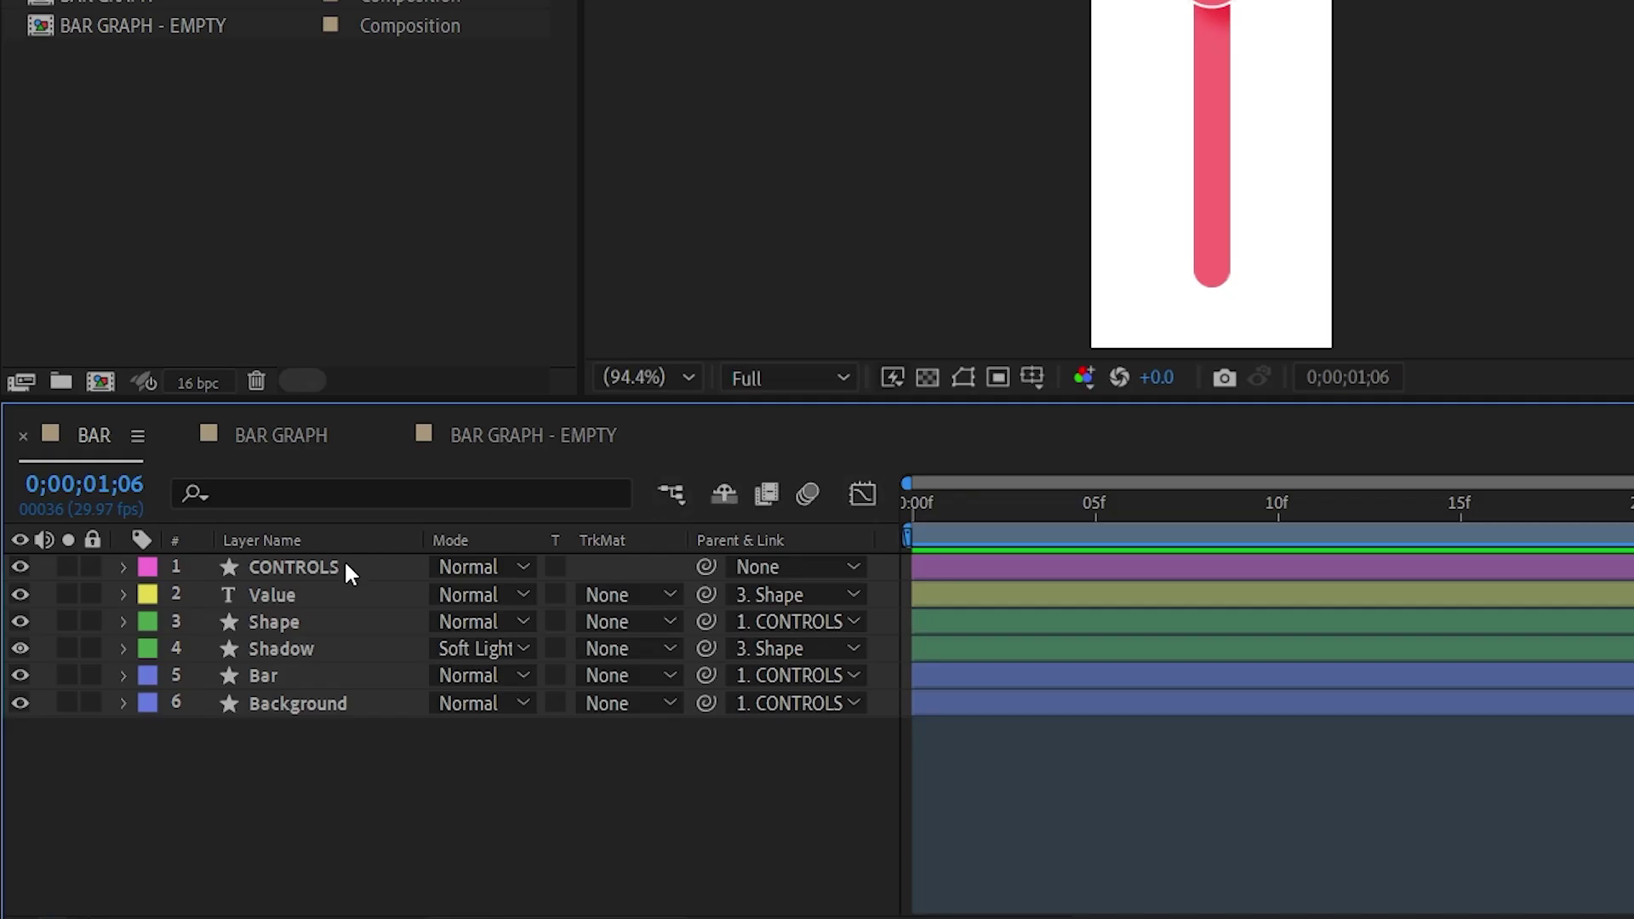
{"action": "left_click", "coordinate": [345, 565]}
{"action": "left_click", "coordinate": [371, 38]}
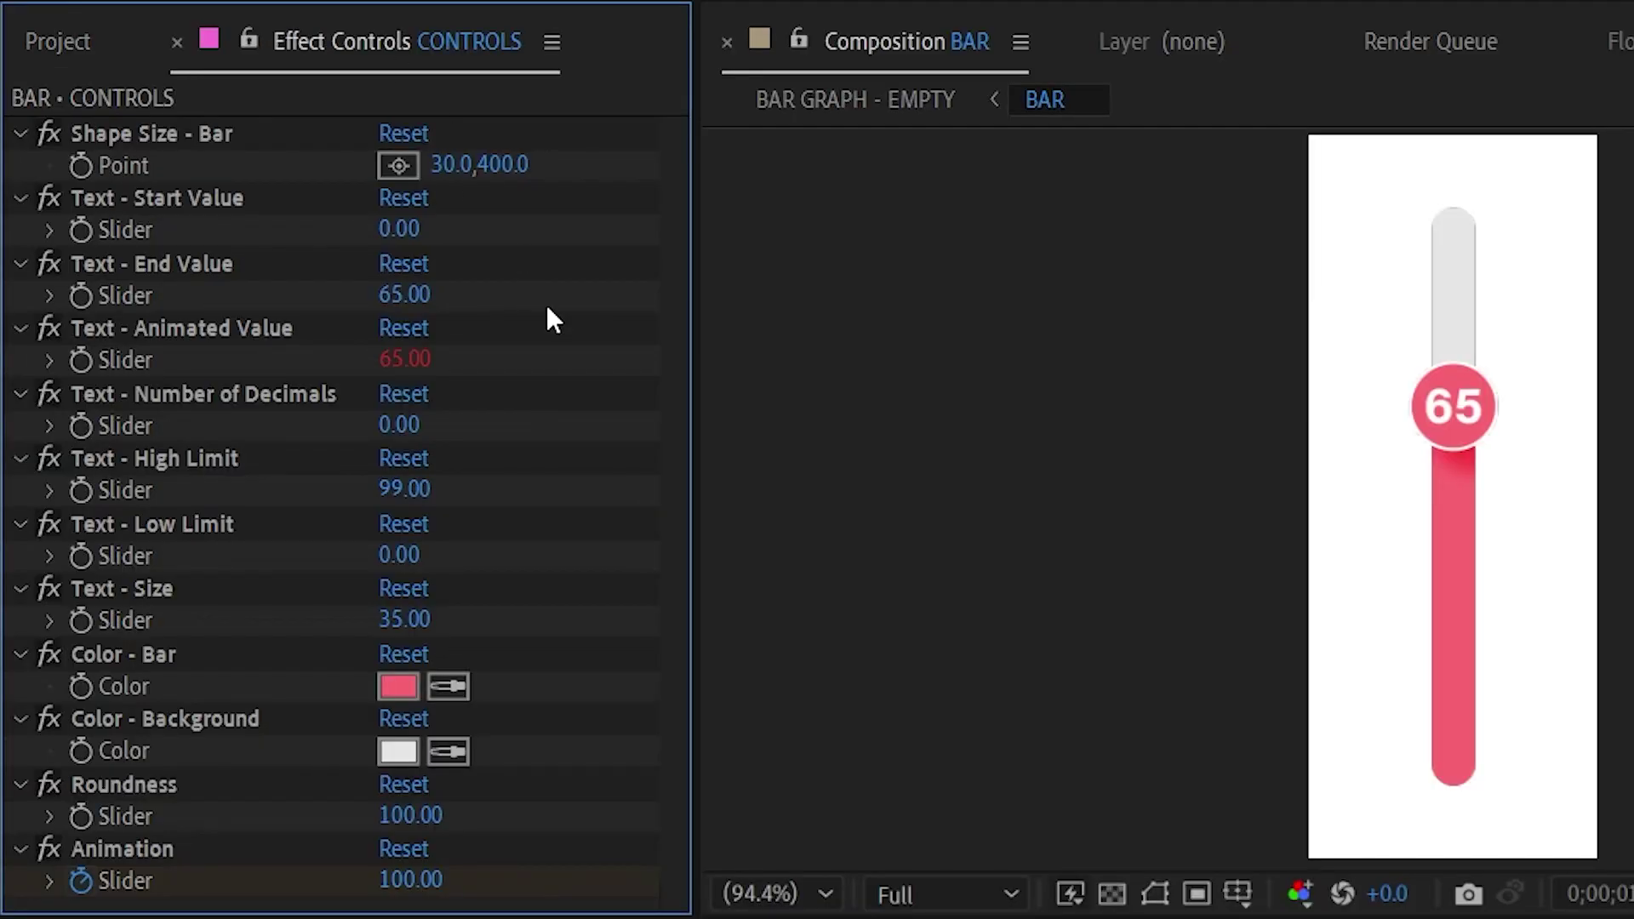
{"action": "left_click_drag", "start_coordinate": [413, 819], "coordinate": [201, 824]}
{"action": "key", "text": "Tab"}
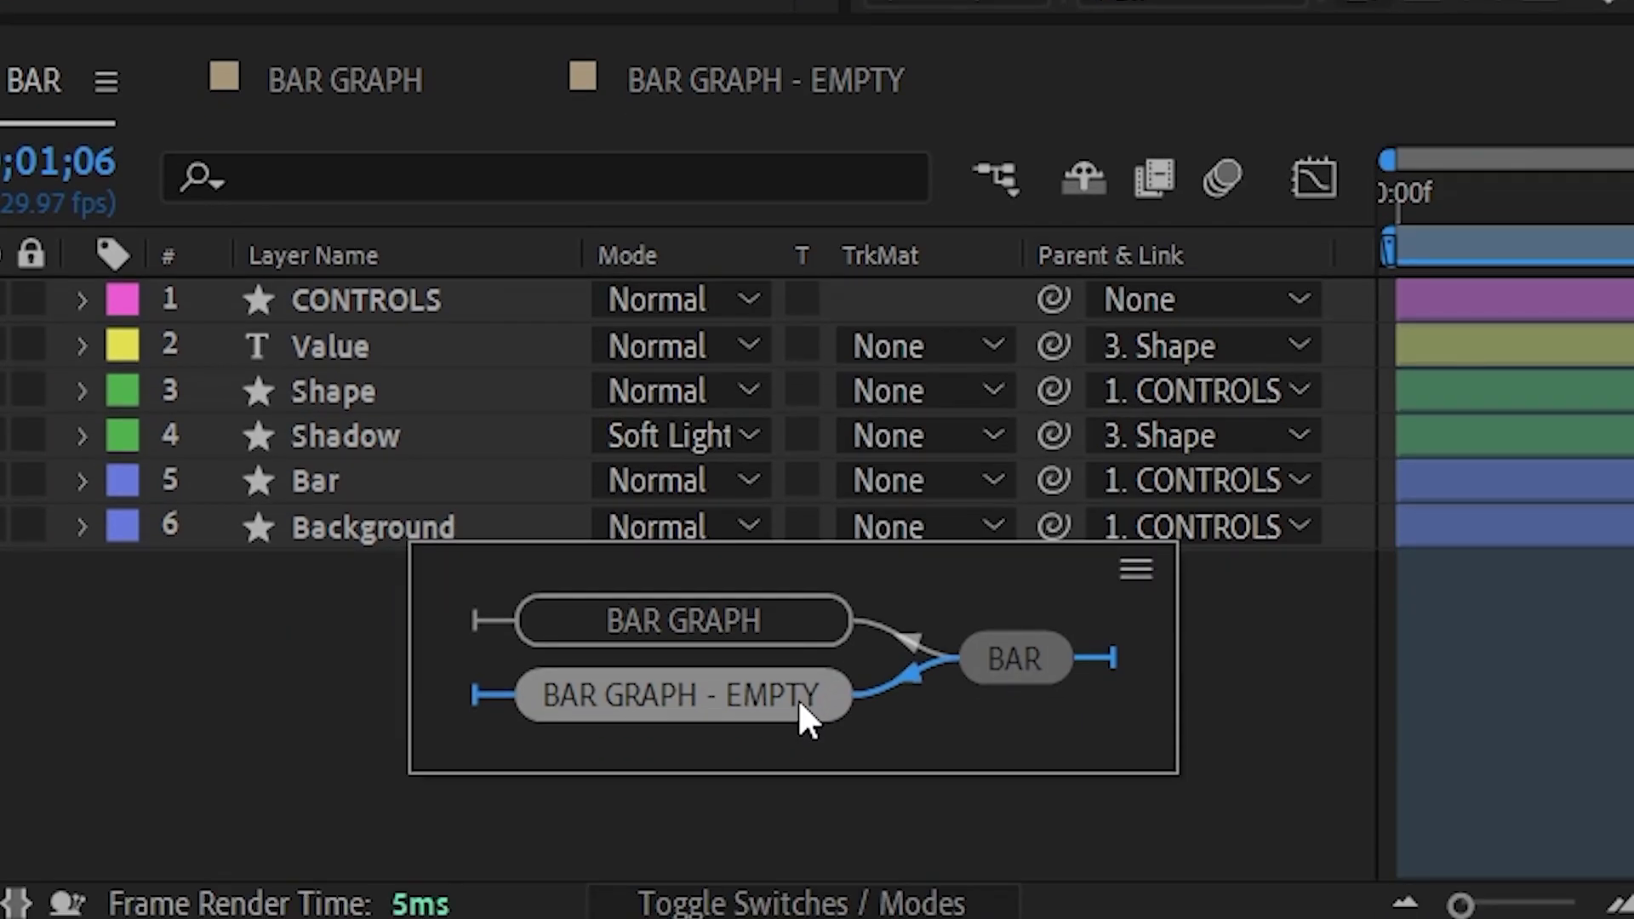
{"action": "left_click", "coordinate": [805, 800]}
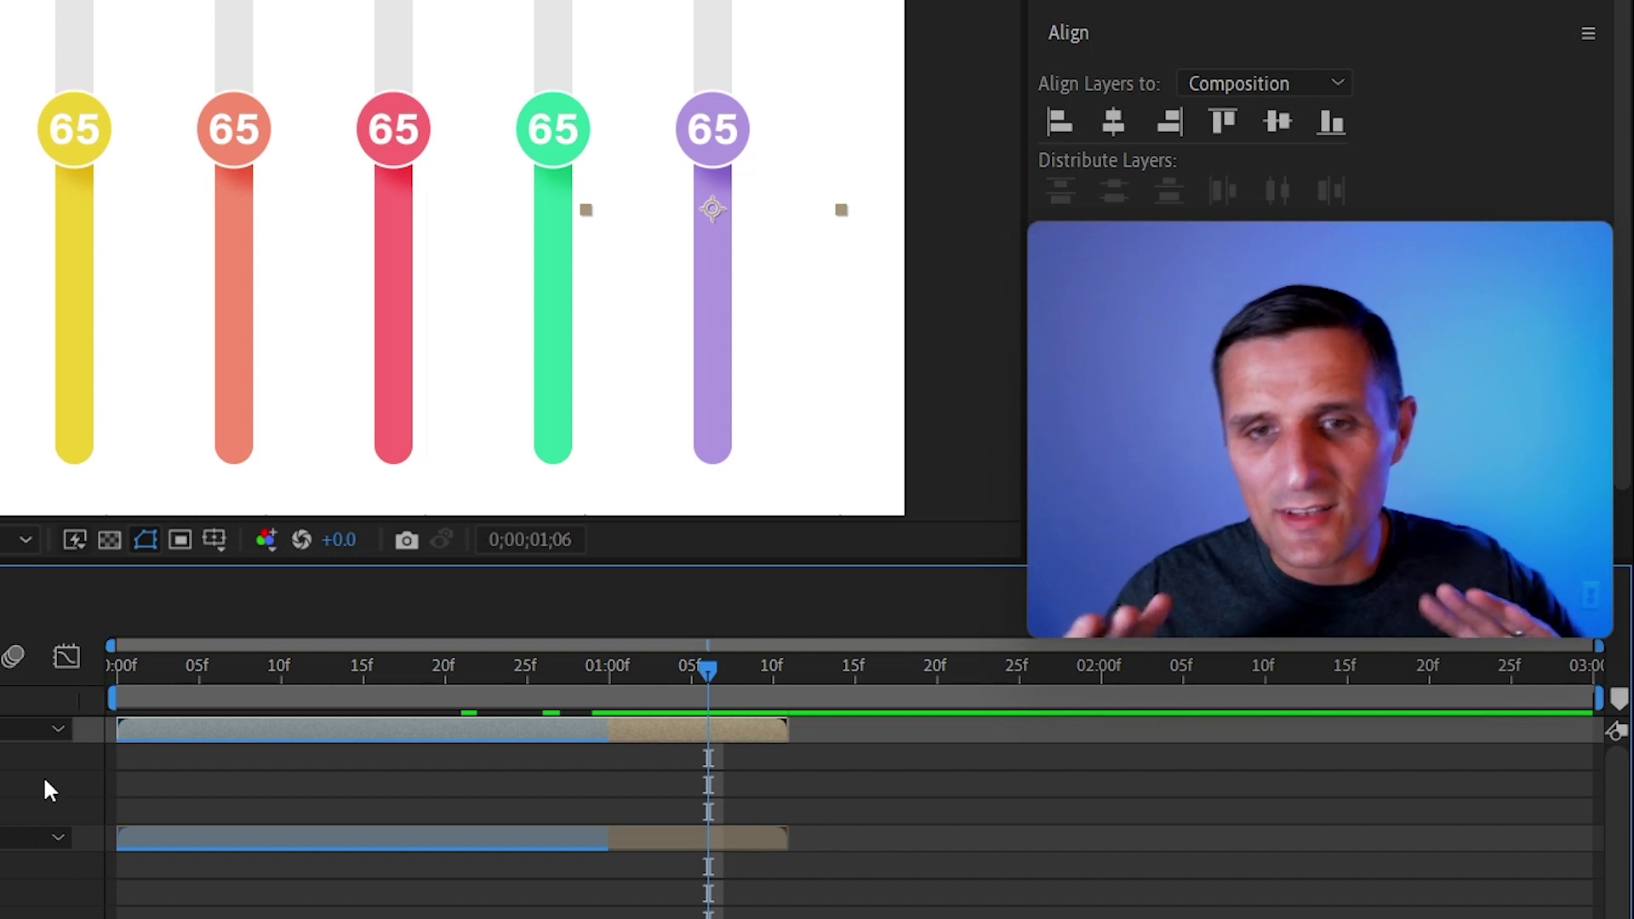
- Filter the timeline by "end value" and set Text - End Value to 15 on BAR layer 5 and 35 on layer 4
{"action": "left_click", "coordinate": [43, 774]}
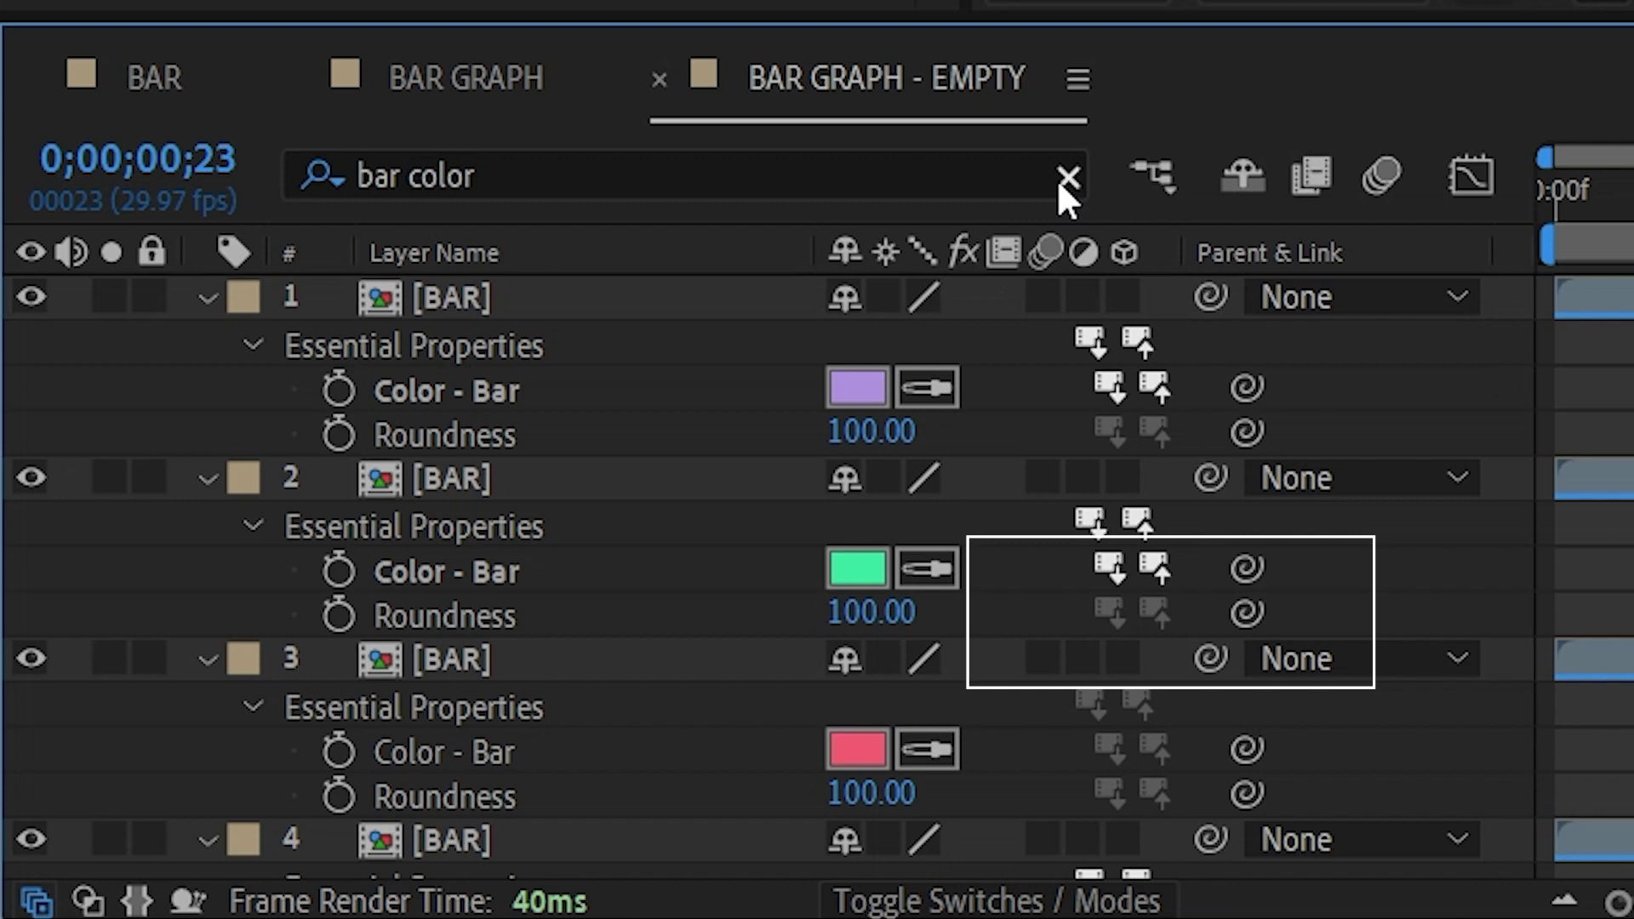
{"action": "left_click", "coordinate": [1067, 179]}
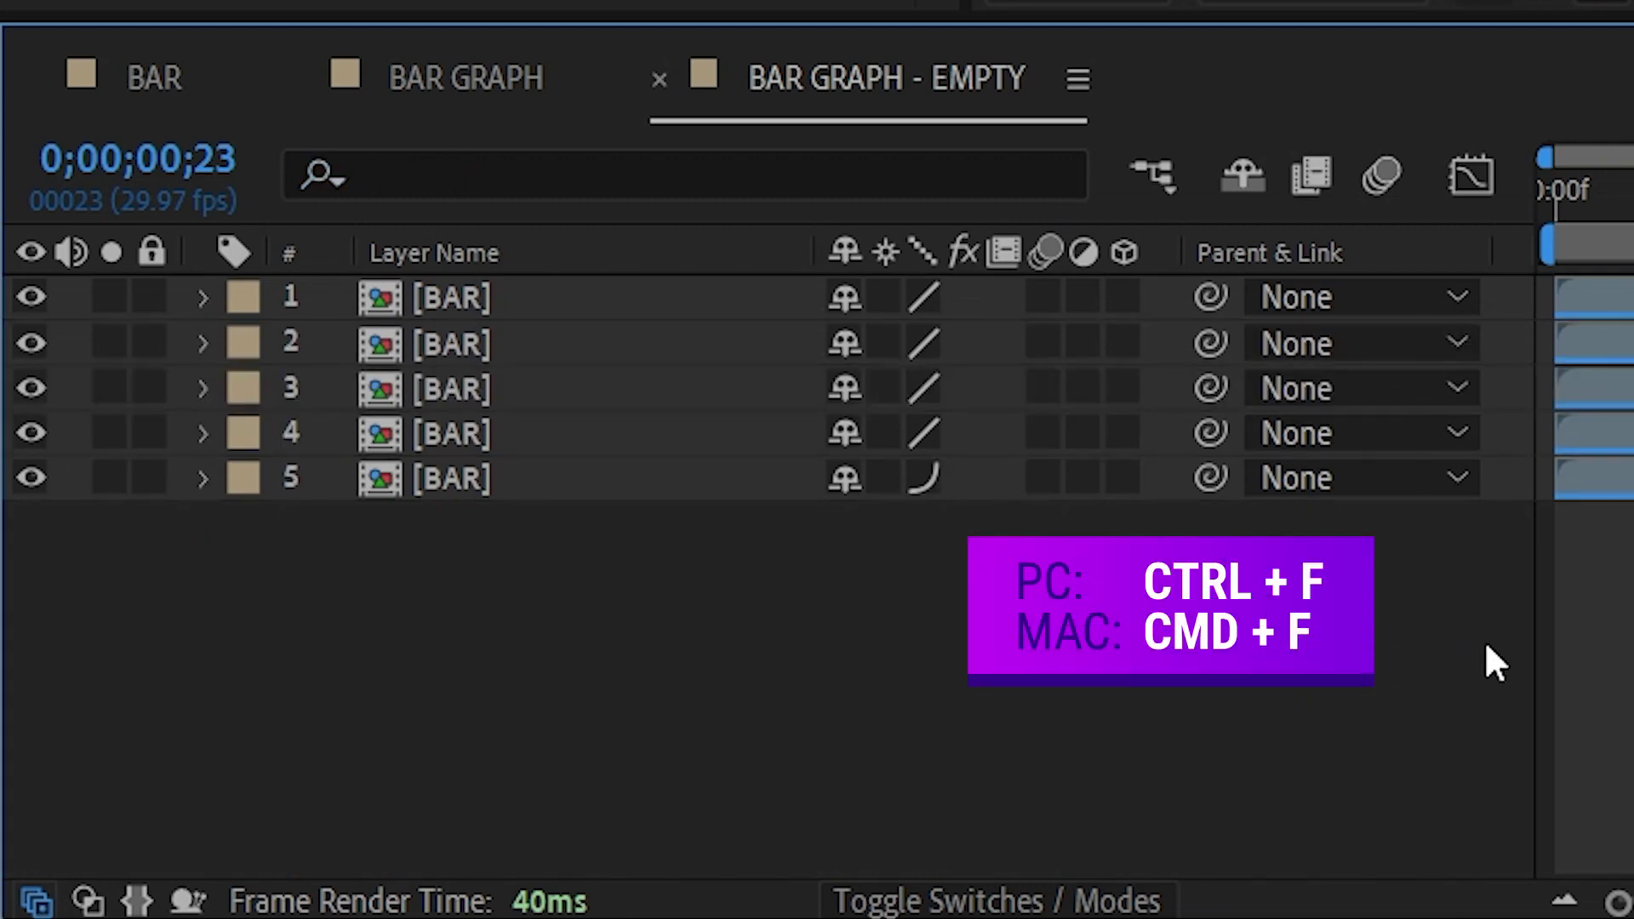
{"action": "key", "text": "ctrl+f"}
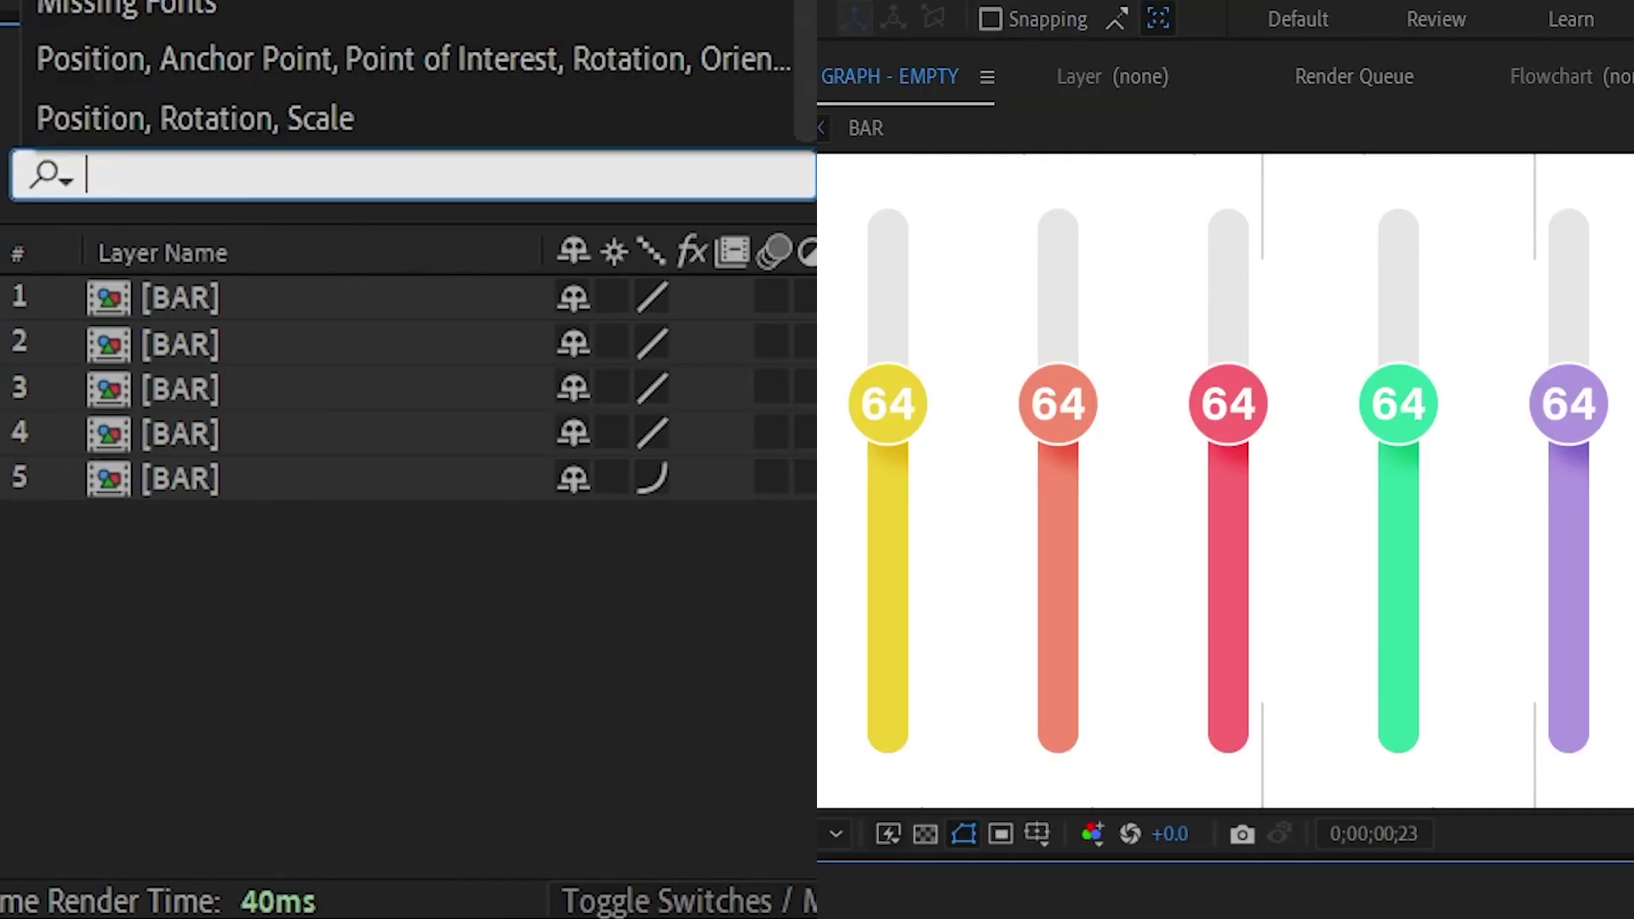
{"action": "type", "text": "end value"}
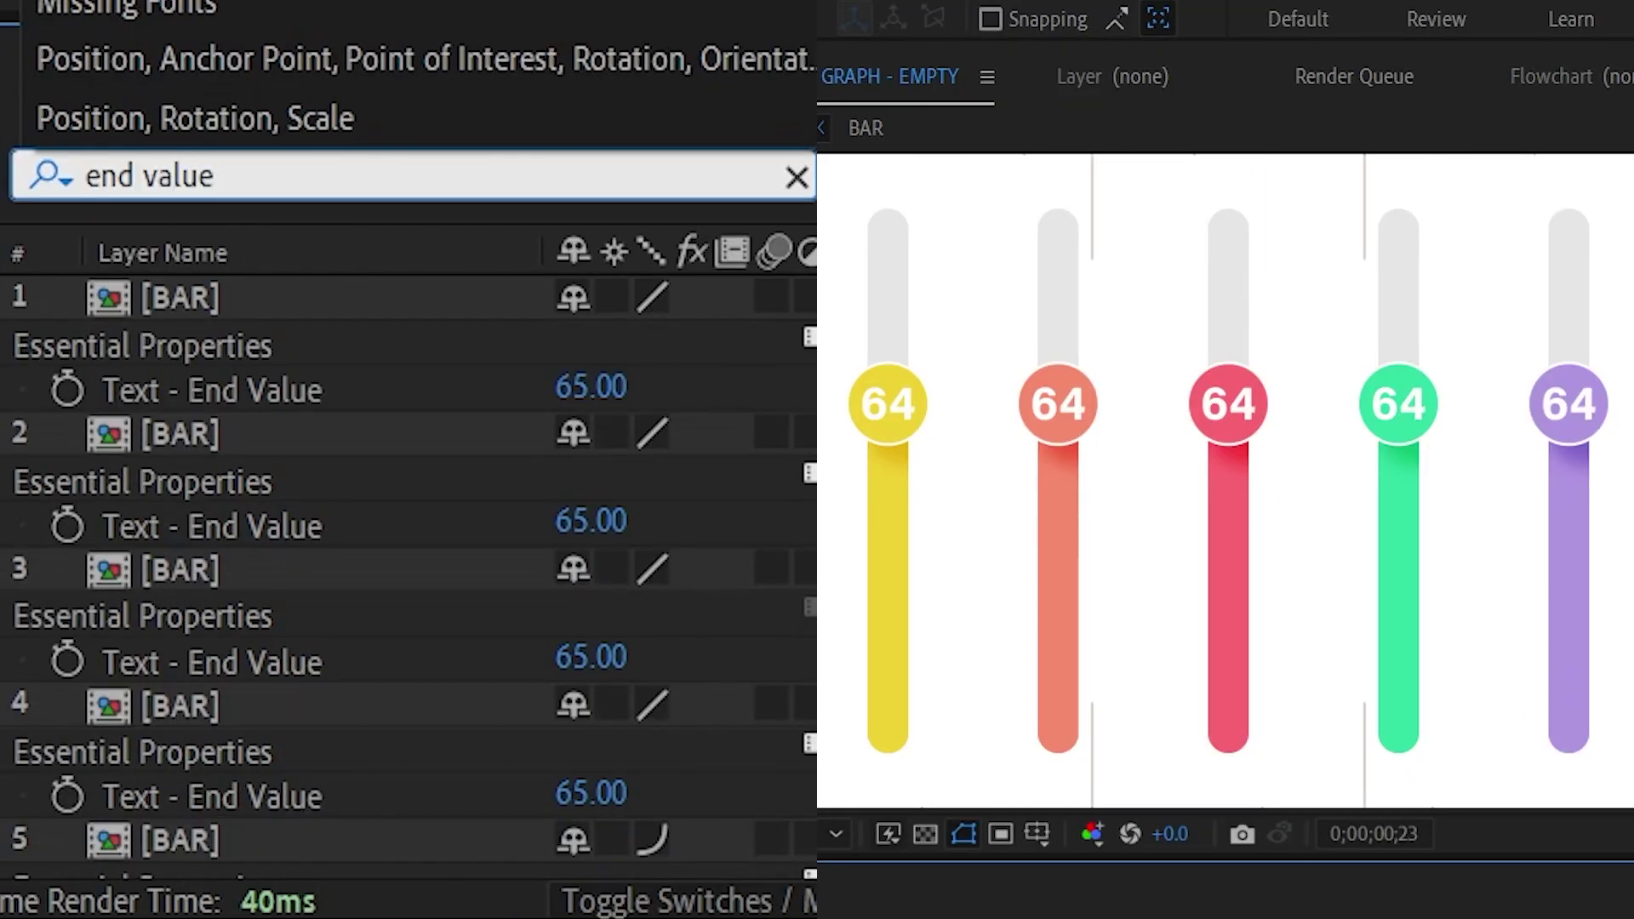
{"action": "scroll", "coordinate": [635, 513], "scroll_direction": "down", "scroll_amount": 2}
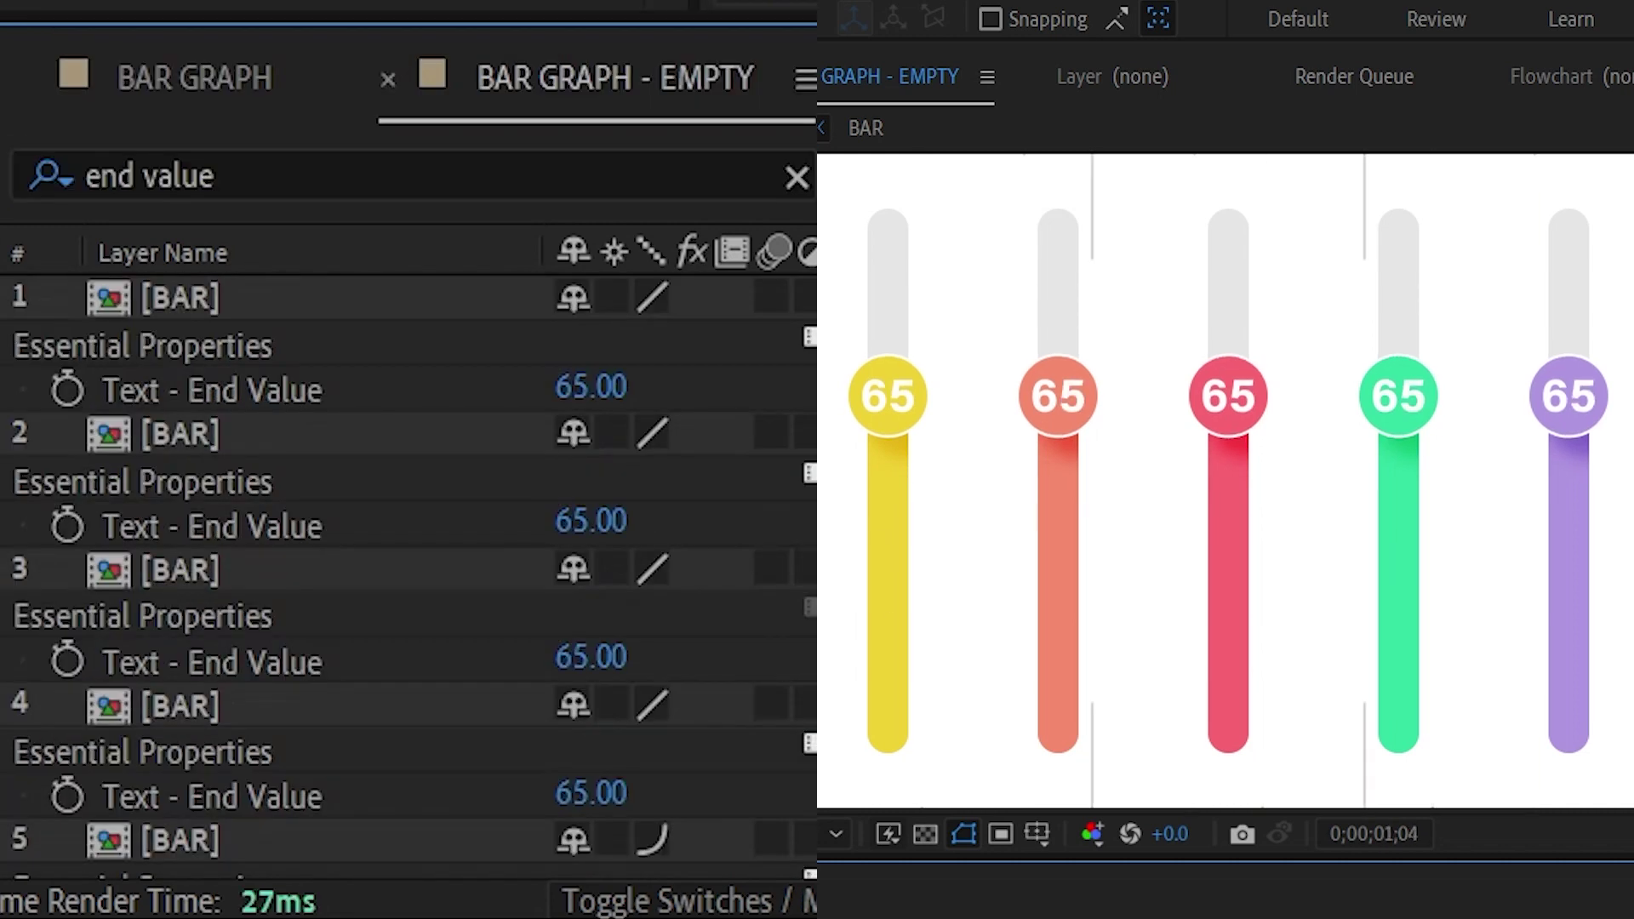
{"action": "scroll", "coordinate": [409, 575], "scroll_direction": "down", "scroll_amount": 2}
{"action": "left_click", "coordinate": [606, 847]}
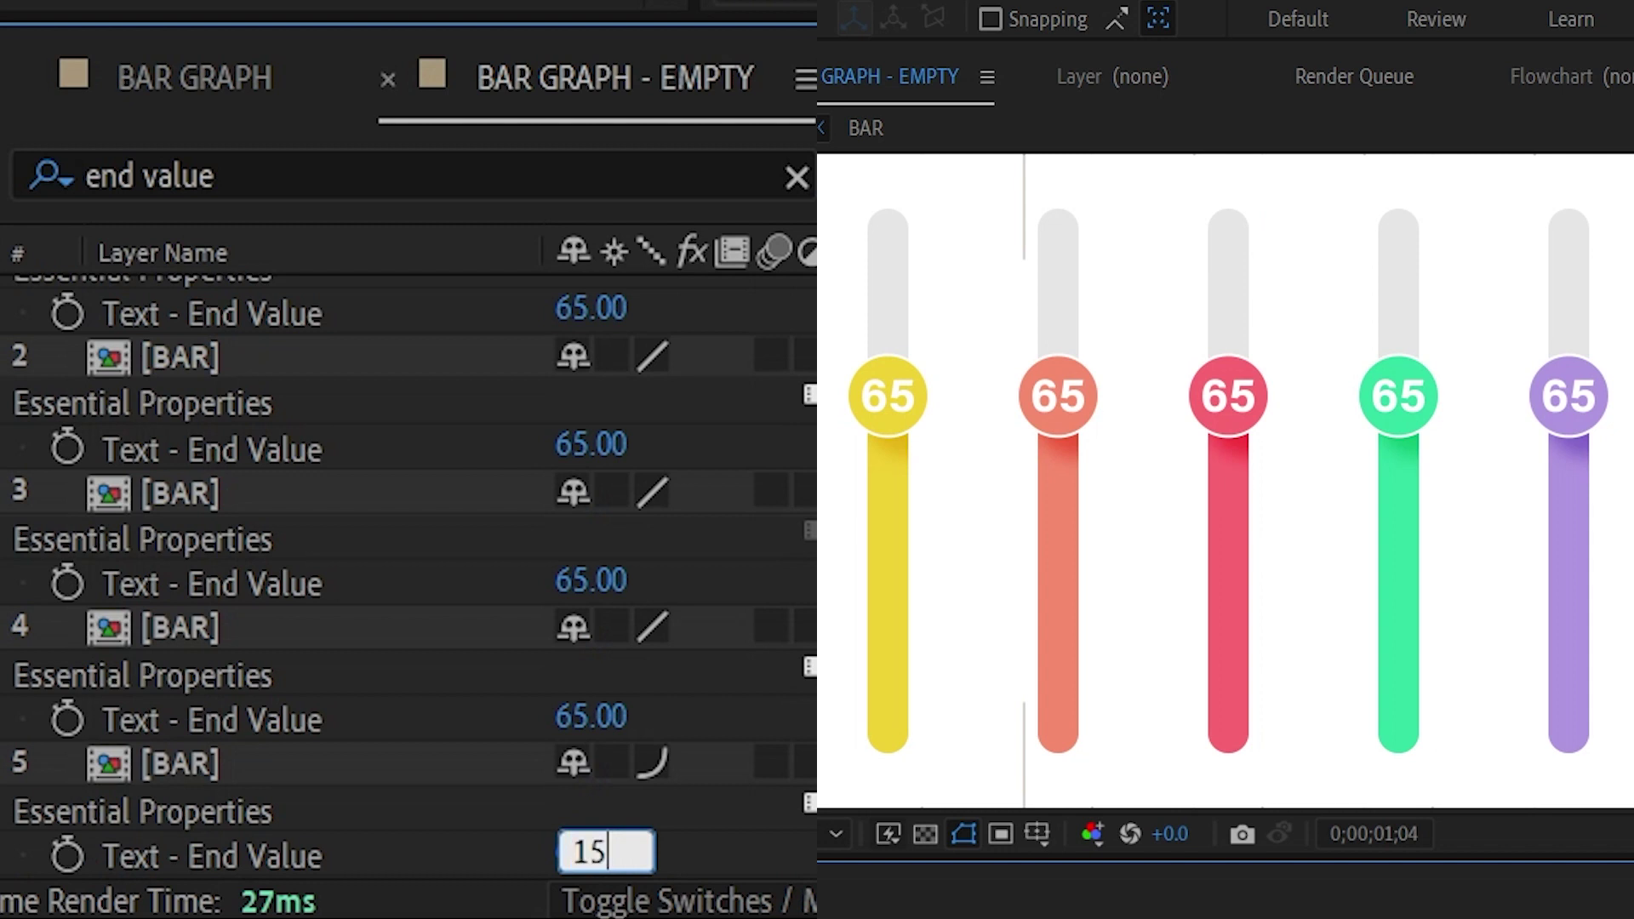
{"action": "type", "text": "15"}
{"action": "left_click", "coordinate": [596, 713]}
{"action": "type", "text": "35"}
{"action": "key", "text": "Return"}
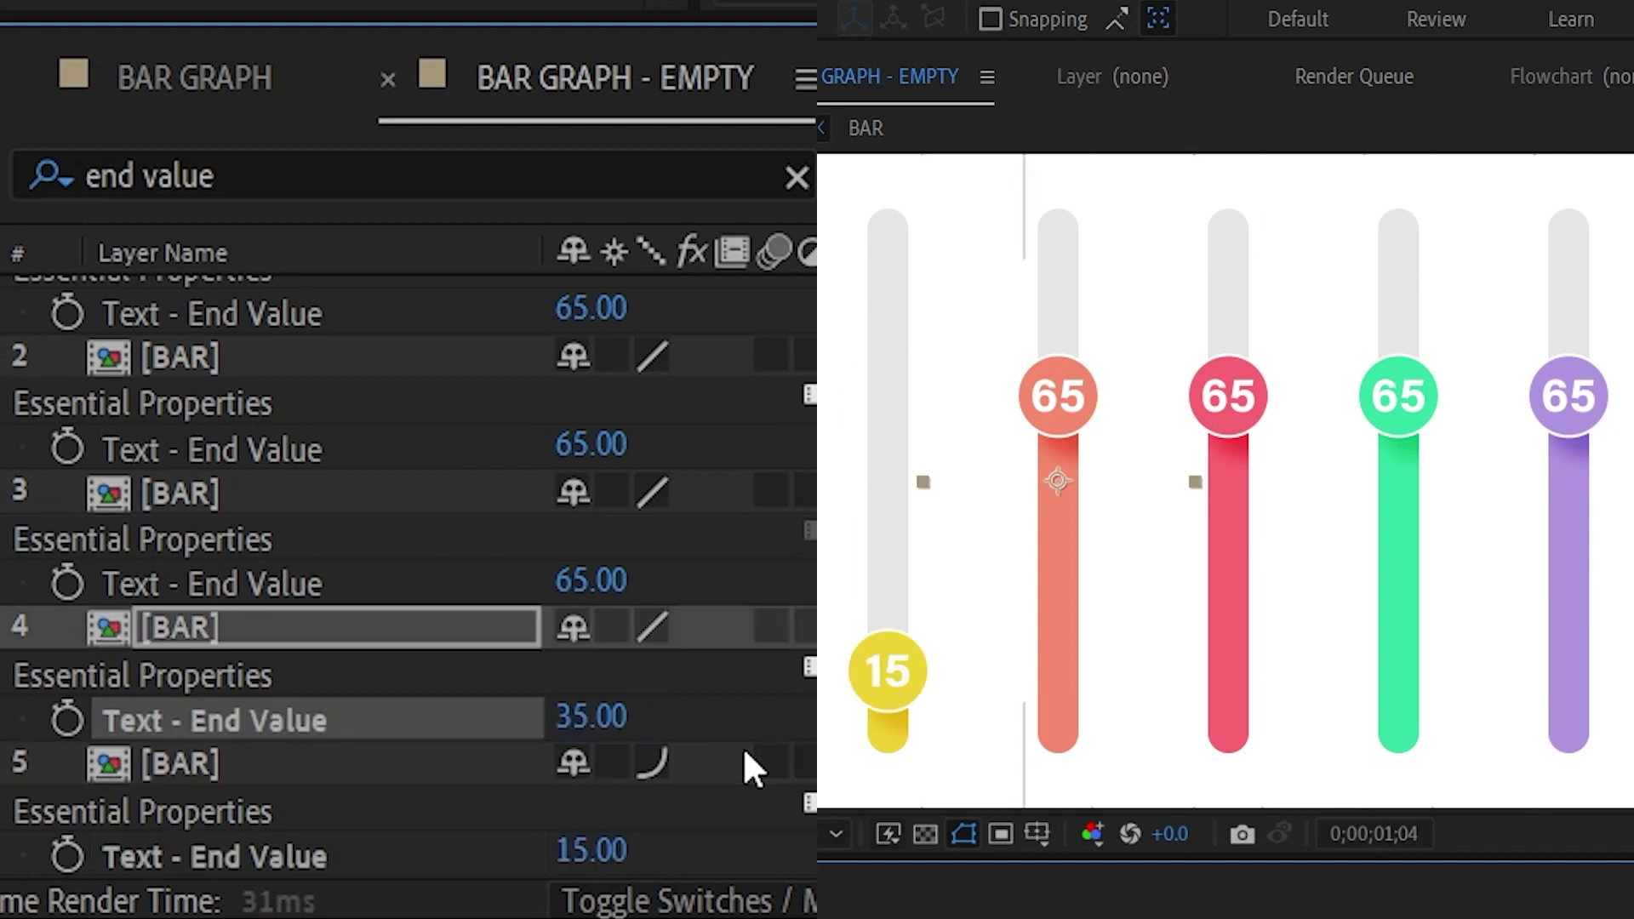
- Set Text - End Value to 55, 75 and 85 on BAR layers 3, 2 and 1 respectively
{"action": "left_click", "coordinate": [587, 572]}
{"action": "type", "text": "55"}
{"action": "key", "text": "Return"}
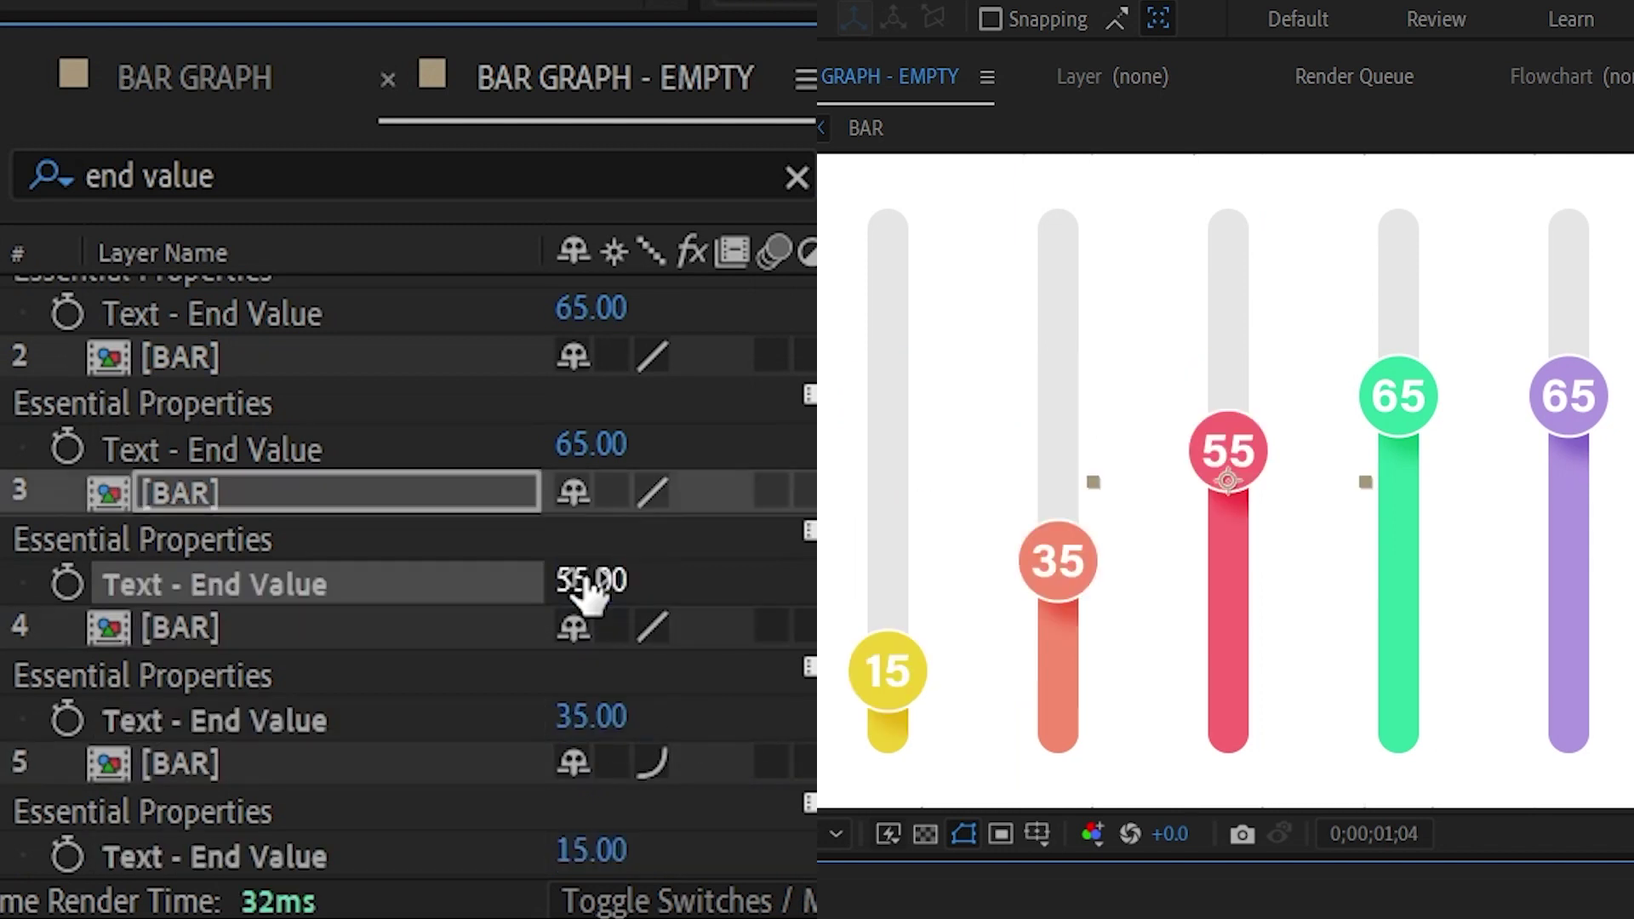
{"action": "type", "text": "75"}
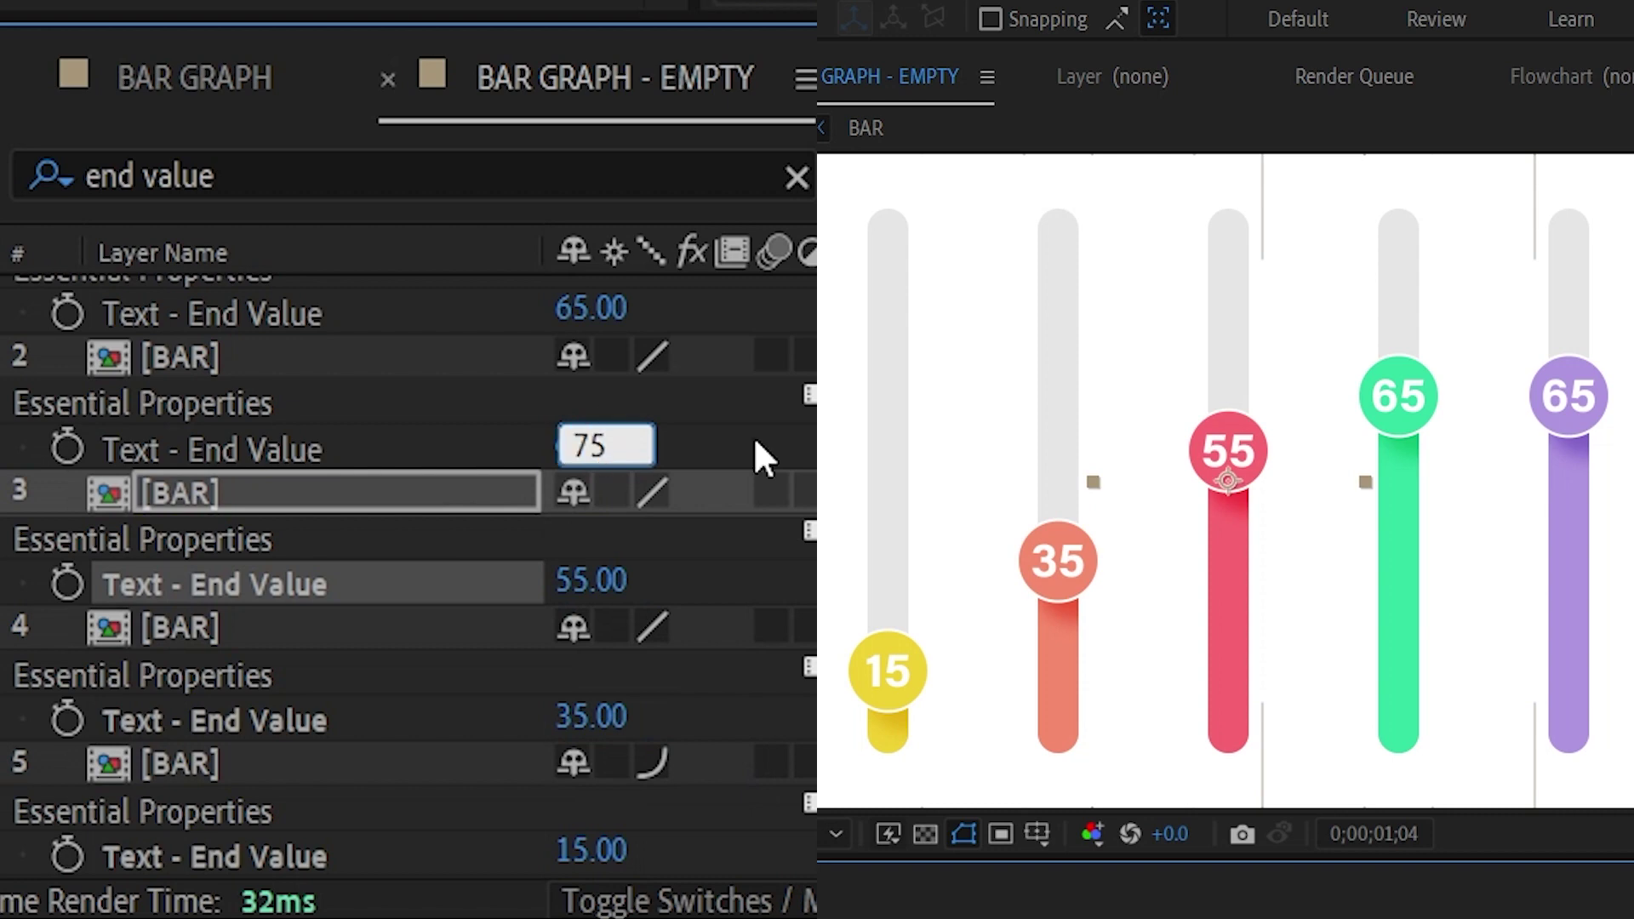
{"action": "key", "text": "Return"}
{"action": "scroll", "coordinate": [638, 395], "scroll_direction": "up", "scroll_amount": 1}
{"action": "left_click", "coordinate": [596, 388]}
{"action": "type", "text": "85"}
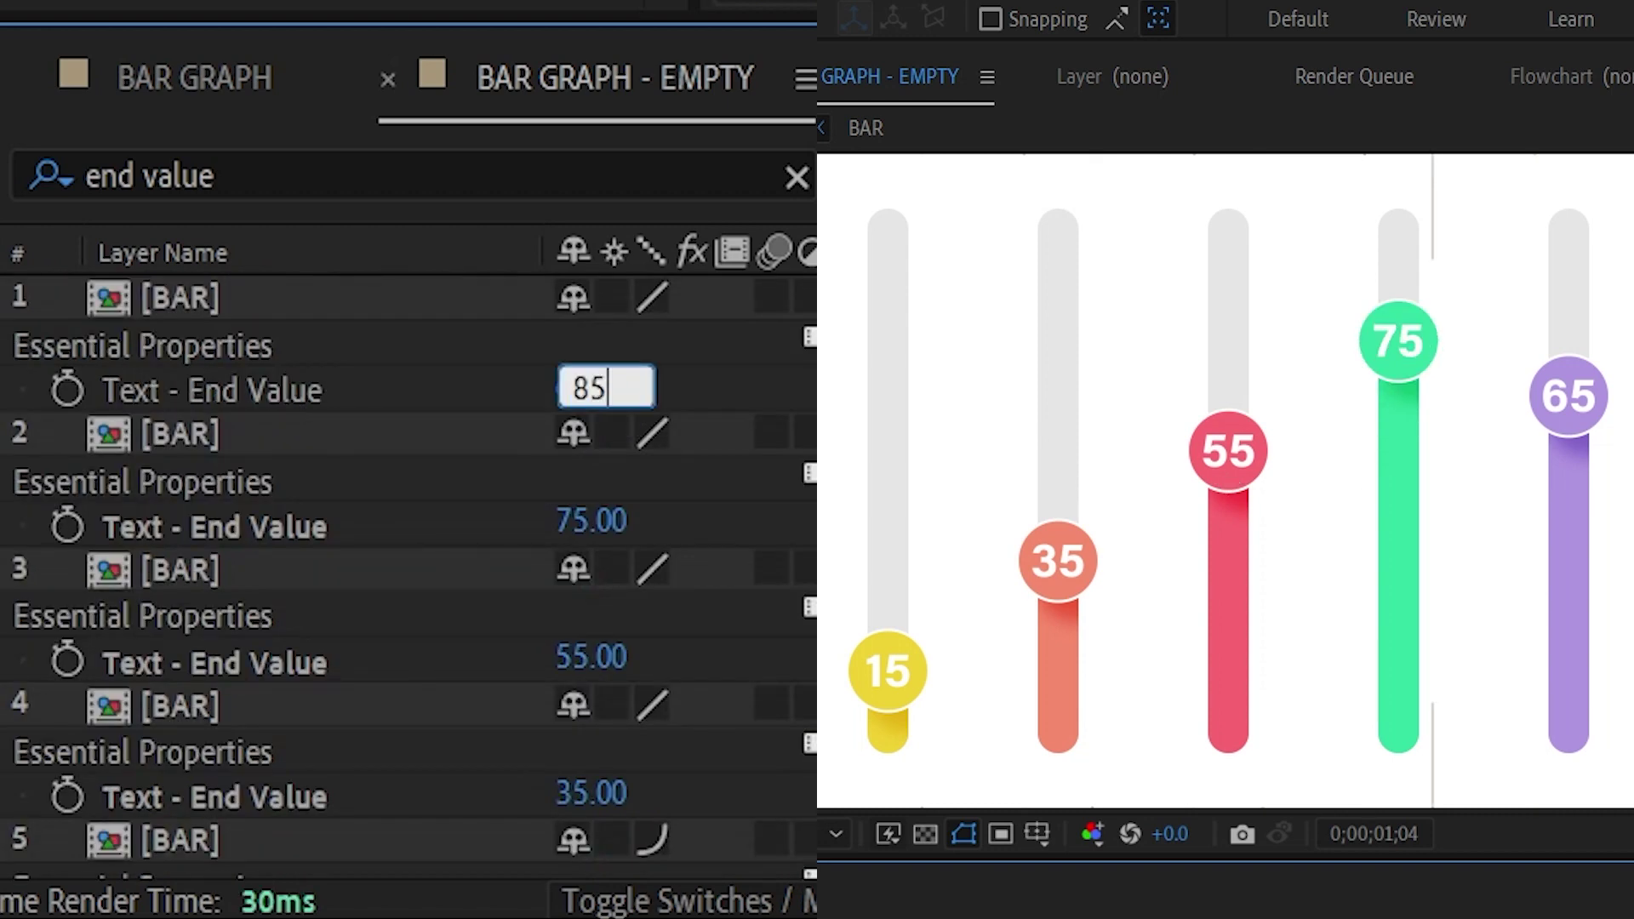
{"action": "key", "text": "Return"}
- Extend the duration of all five BAR layers to about 2 seconds 6 frames and scrub through the animation
{"action": "left_click_drag", "start_coordinate": [786, 703], "coordinate": [651, 715]}
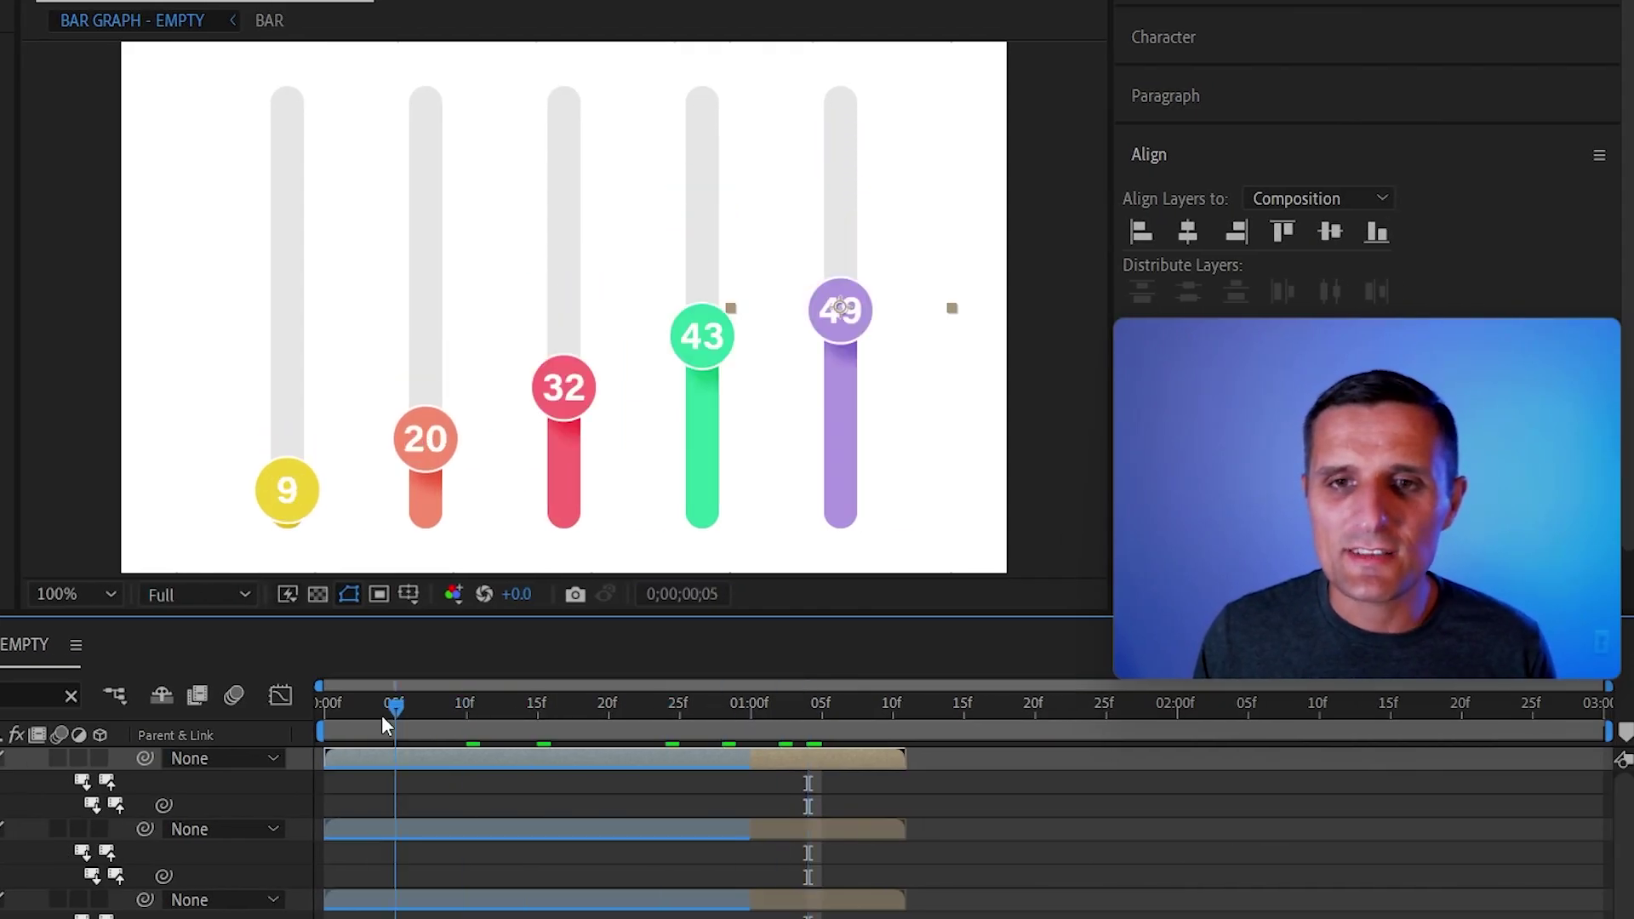
{"action": "key", "text": "ctrl+a"}
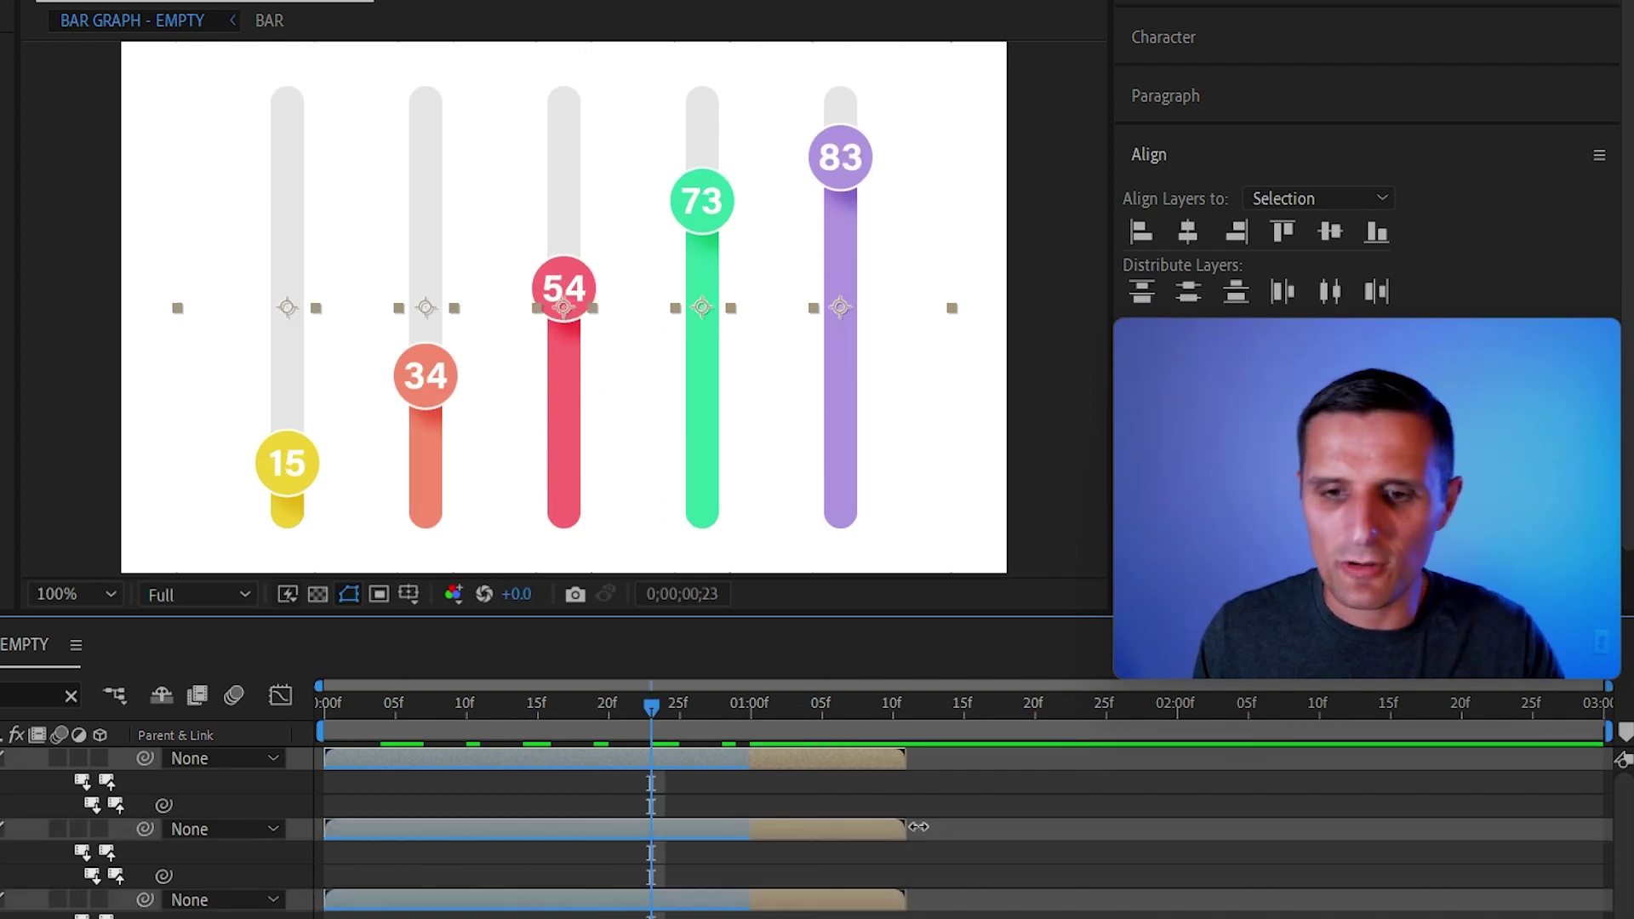
{"action": "left_click_drag", "start_coordinate": [917, 827], "coordinate": [1261, 827]}
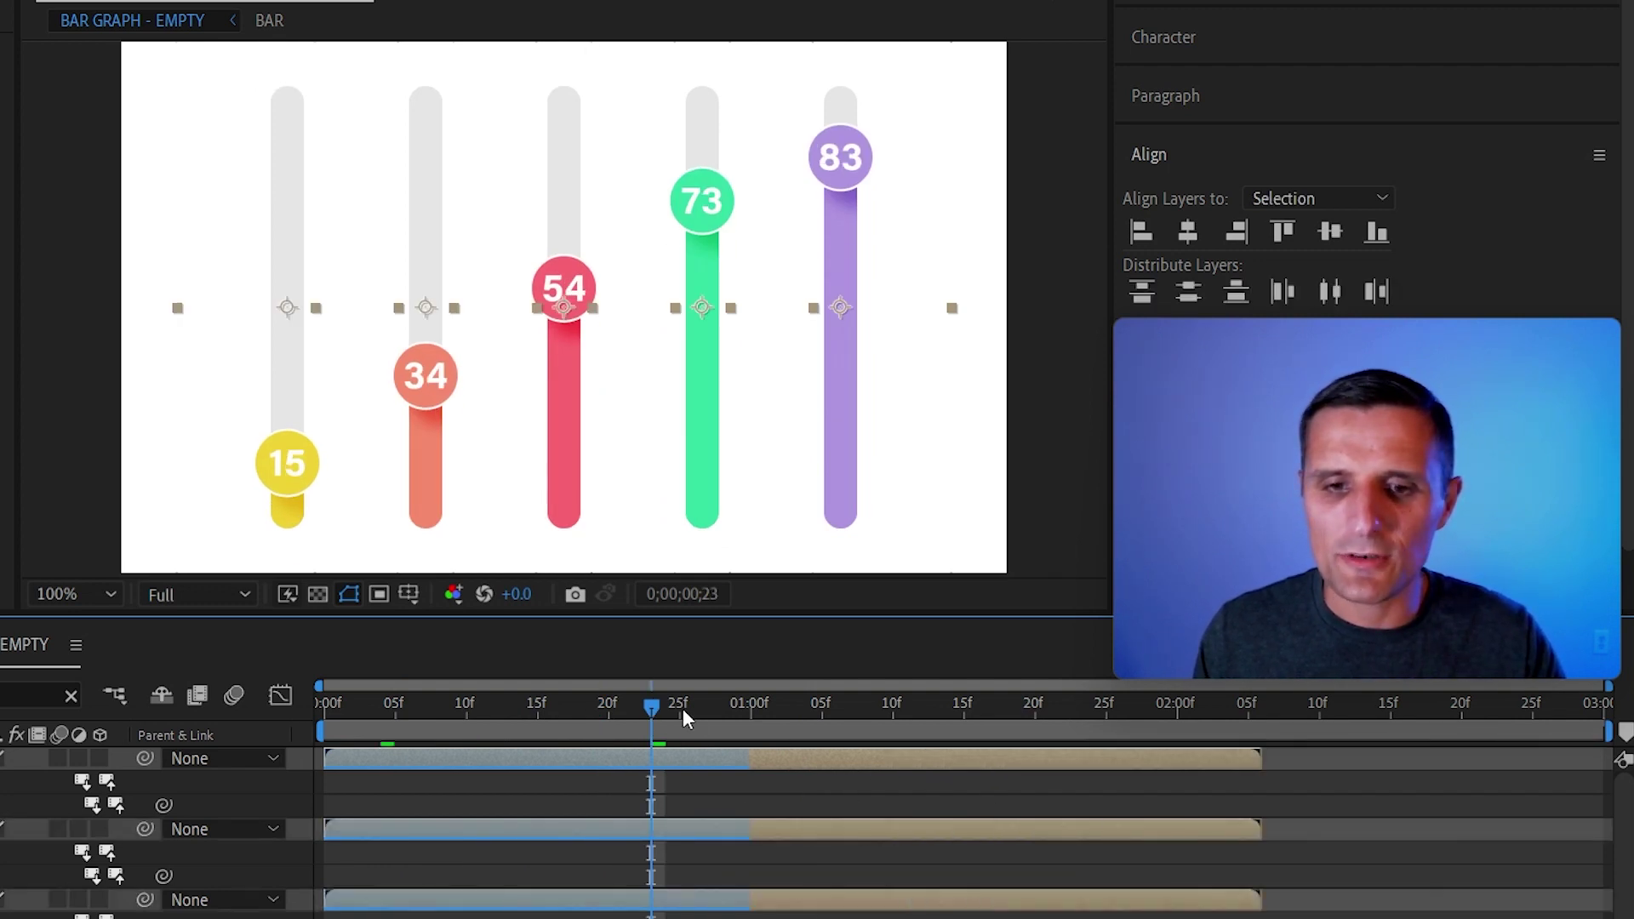
{"action": "left_click_drag", "start_coordinate": [682, 708], "coordinate": [832, 725]}
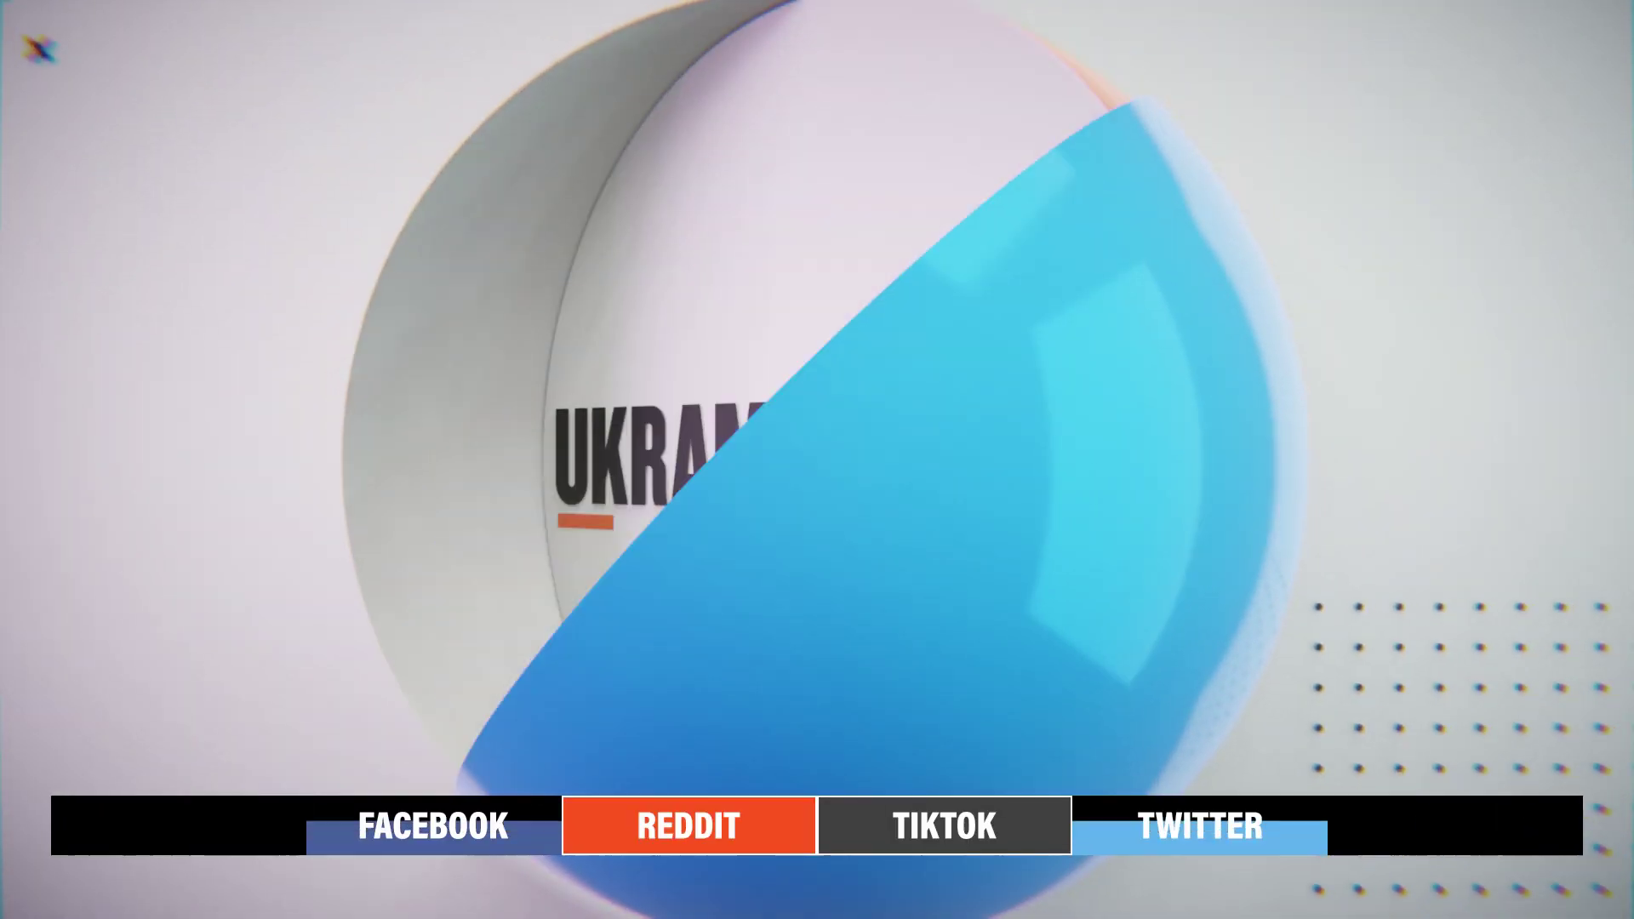